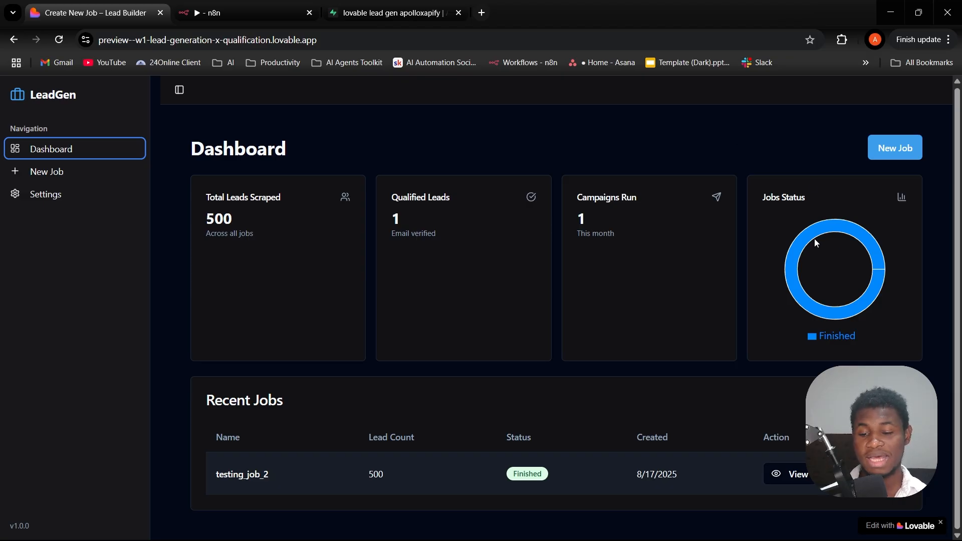
- Review the dashboard's recent job entry, examining its name, lead count and creation date
{"action": "mouse_move", "coordinate": [816, 230]}
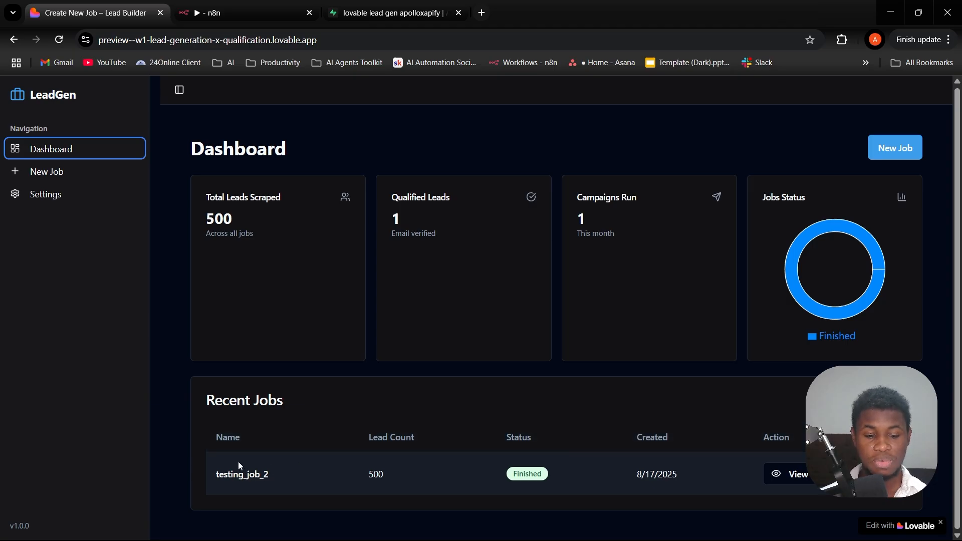
{"action": "left_click_drag", "start_coordinate": [213, 476], "coordinate": [302, 478]}
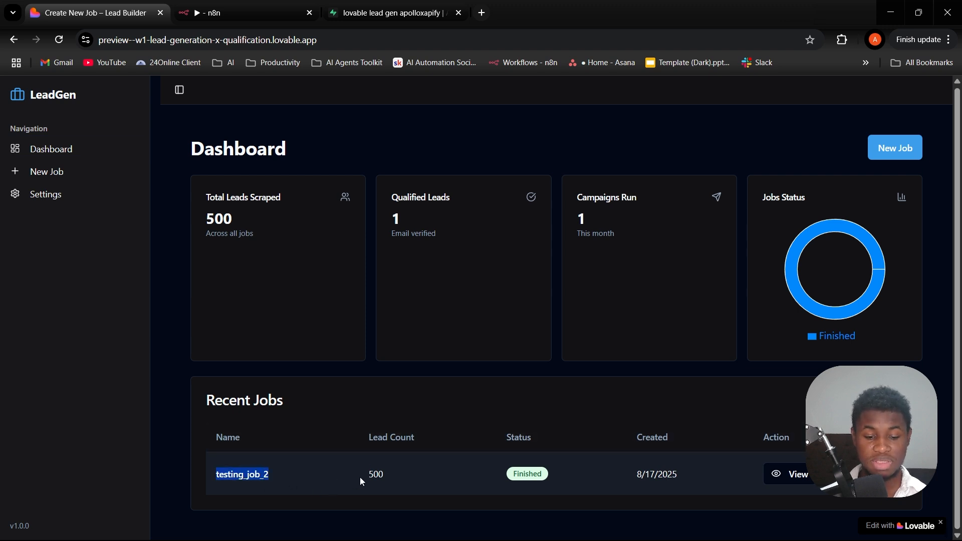
{"action": "left_click_drag", "start_coordinate": [360, 477], "coordinate": [416, 474]}
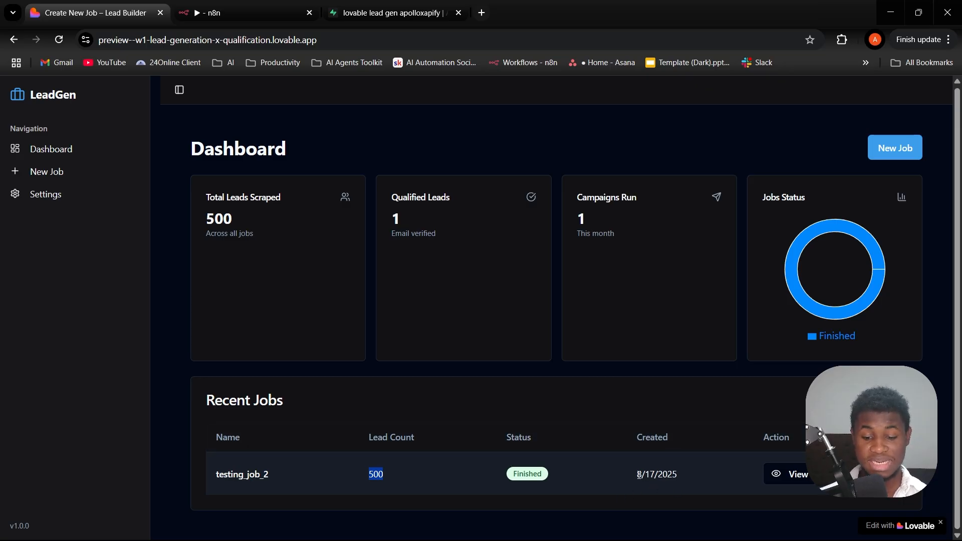
{"action": "left_click_drag", "start_coordinate": [632, 475], "coordinate": [693, 472]}
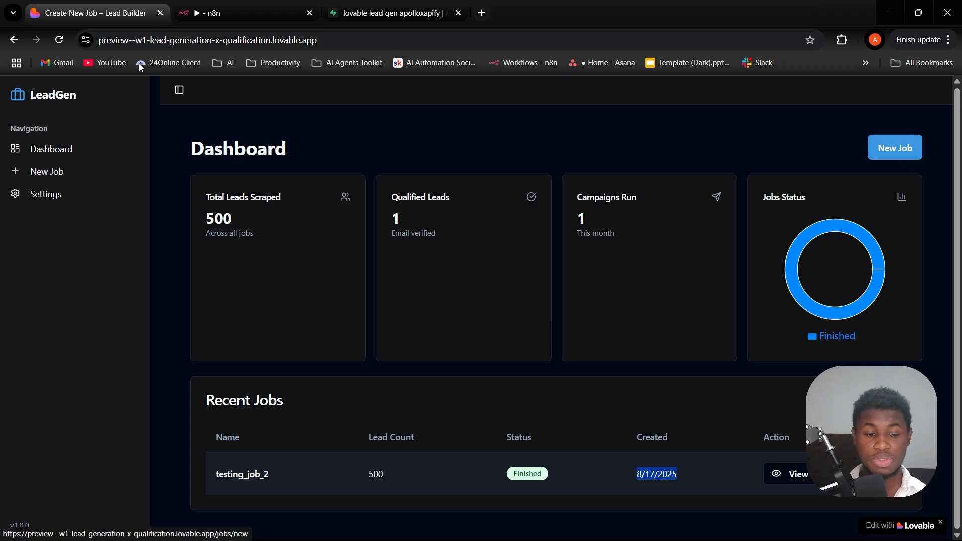
- Open the new job form and review its people filters, campaign name and lead count fields
{"action": "left_click", "coordinate": [33, 172]}
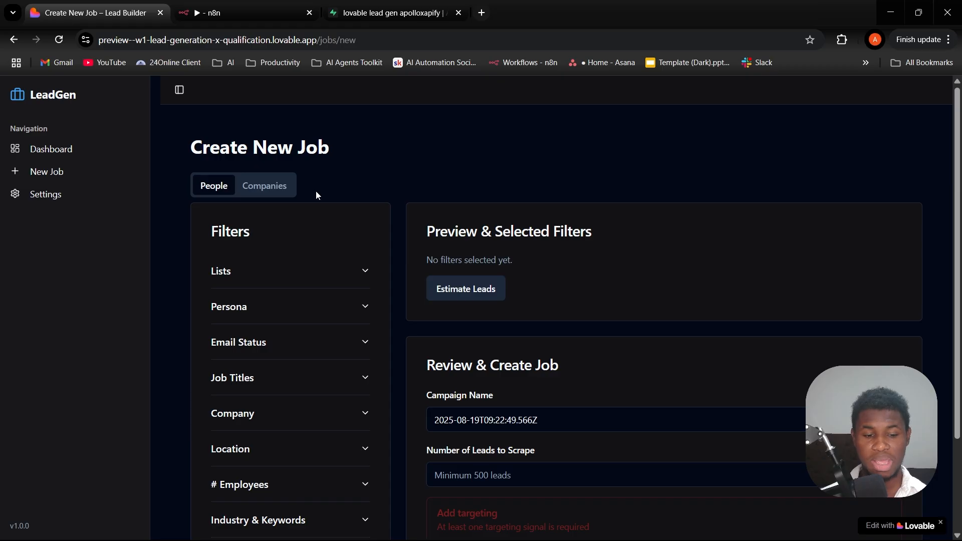
{"action": "scroll", "coordinate": [295, 206], "scroll_direction": "down", "scroll_amount": 2}
{"action": "scroll", "coordinate": [296, 219], "scroll_direction": "up", "scroll_amount": 1}
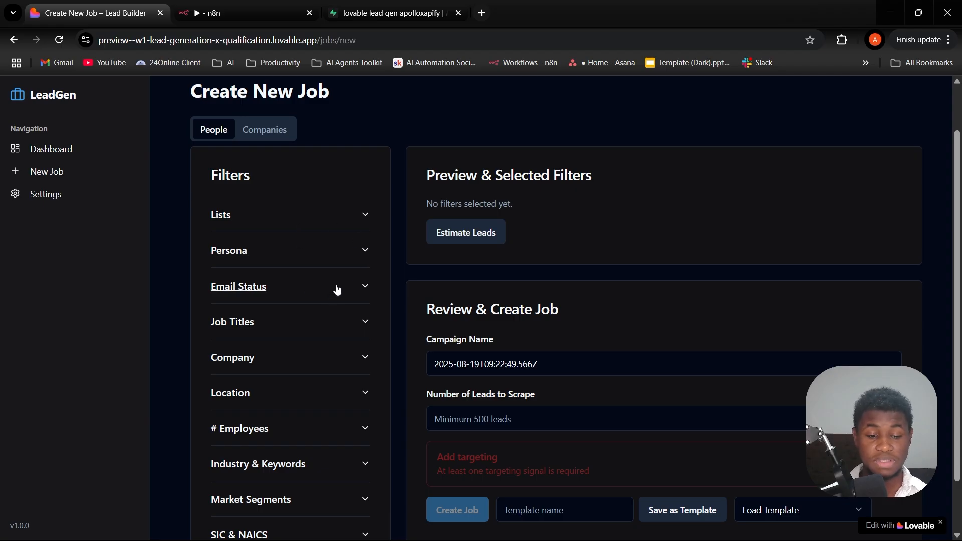
{"action": "scroll", "coordinate": [340, 299], "scroll_direction": "down", "scroll_amount": 1}
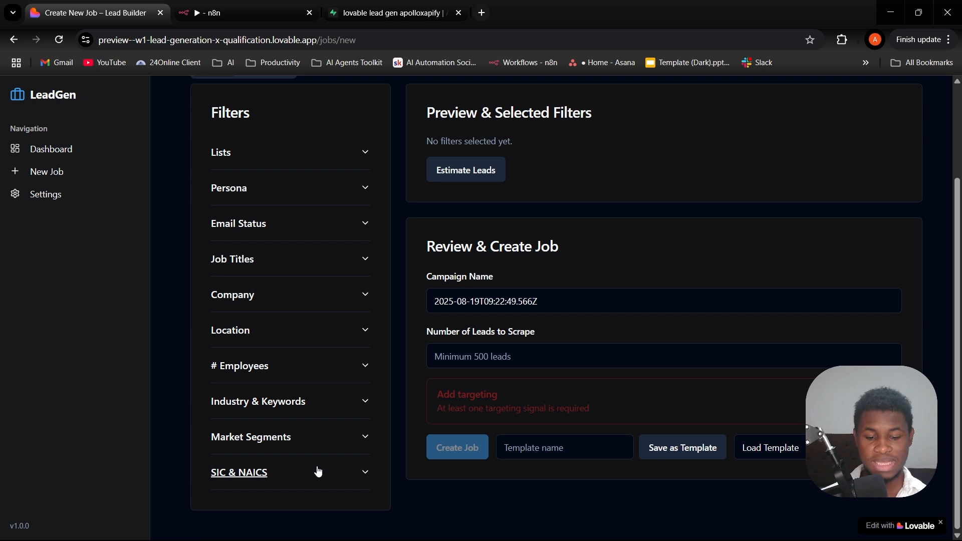
{"action": "scroll", "coordinate": [453, 346], "scroll_direction": "up", "scroll_amount": 2}
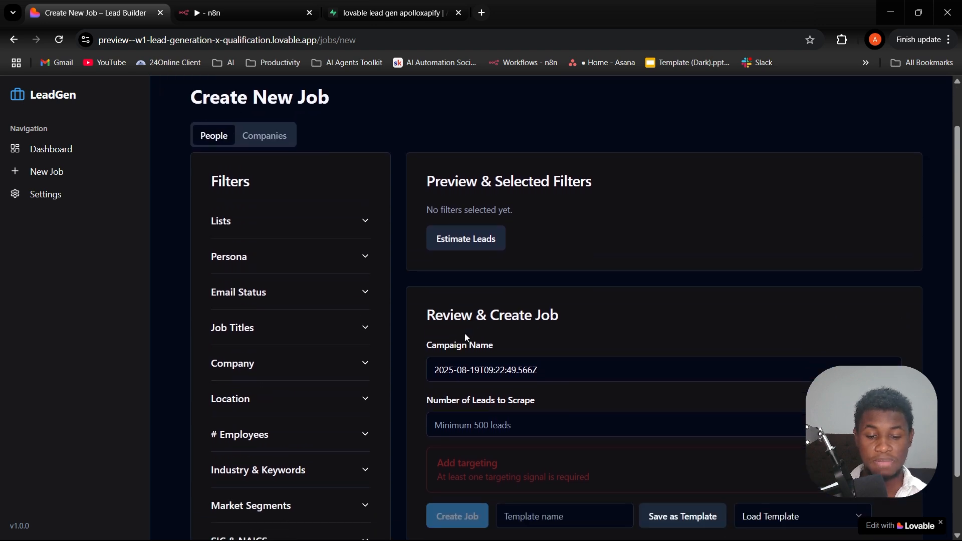
{"action": "scroll", "coordinate": [466, 337], "scroll_direction": "down", "scroll_amount": 2}
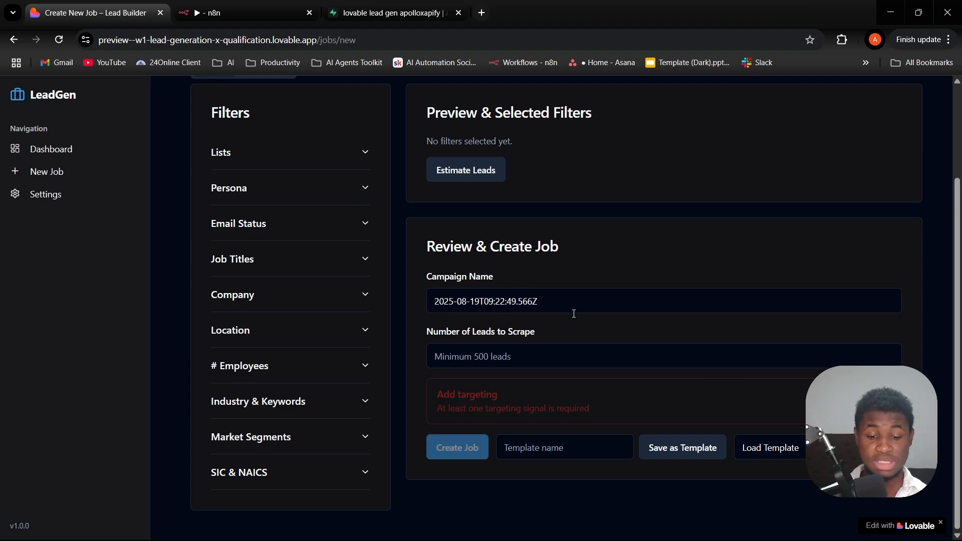
{"action": "left_click_drag", "start_coordinate": [557, 304], "coordinate": [415, 300]}
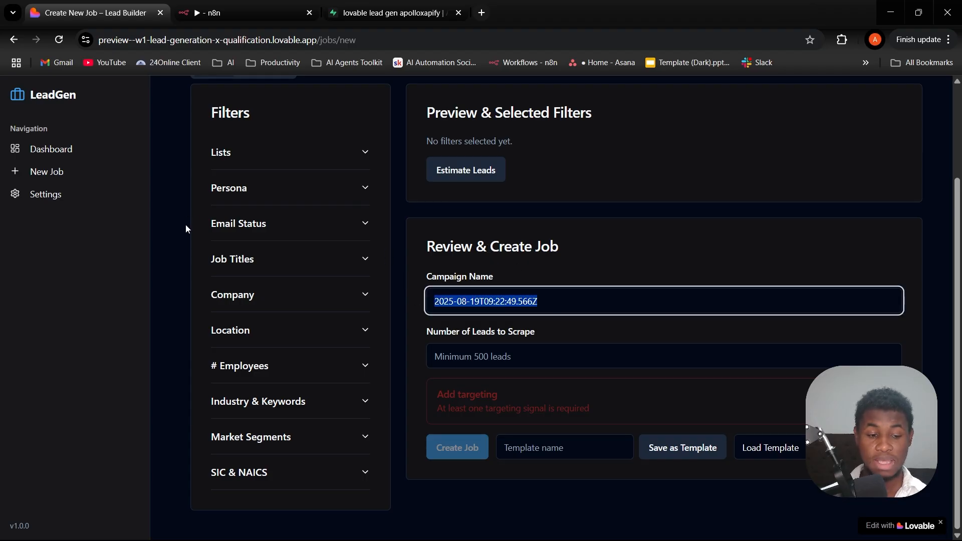
- Revisit the dashboard and new job form, and compare the People and Companies filter sets
{"action": "left_click", "coordinate": [48, 150]}
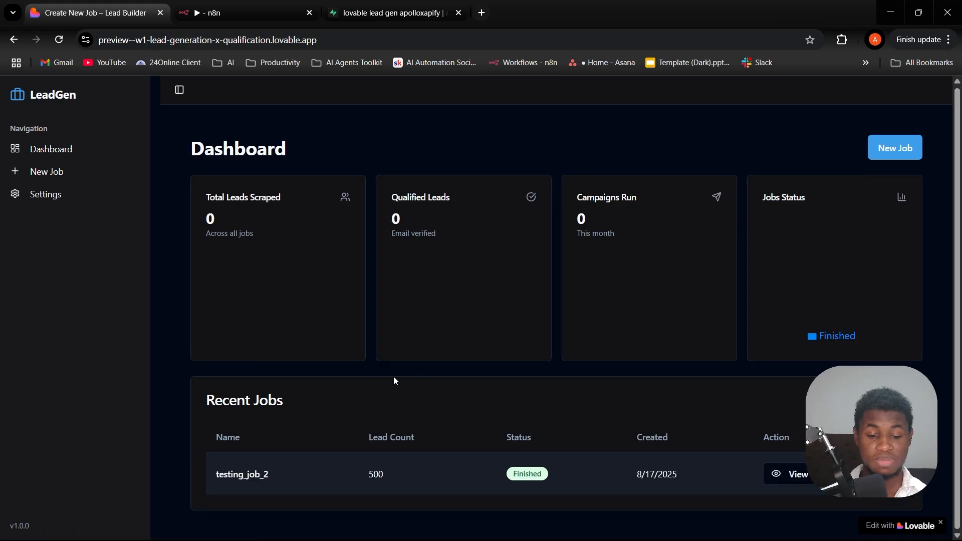
{"action": "left_click", "coordinate": [65, 176]}
{"action": "scroll", "coordinate": [551, 341], "scroll_direction": "down", "scroll_amount": 3}
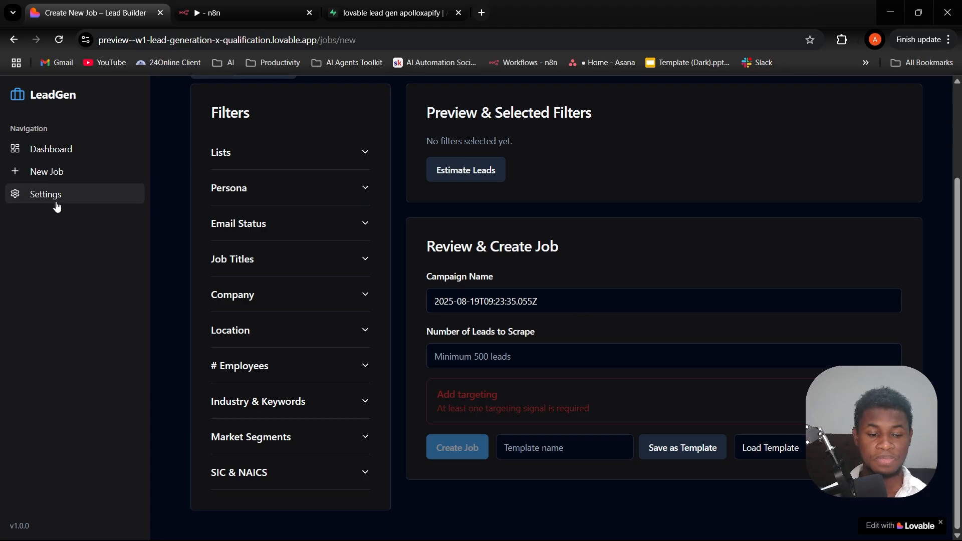
{"action": "scroll", "coordinate": [292, 180], "scroll_direction": "up", "scroll_amount": 3}
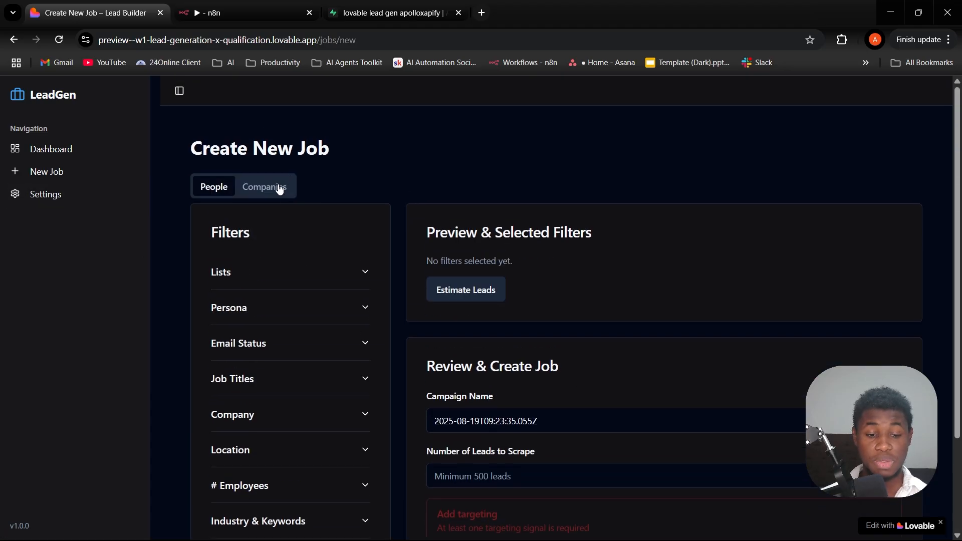
{"action": "left_click", "coordinate": [275, 192]}
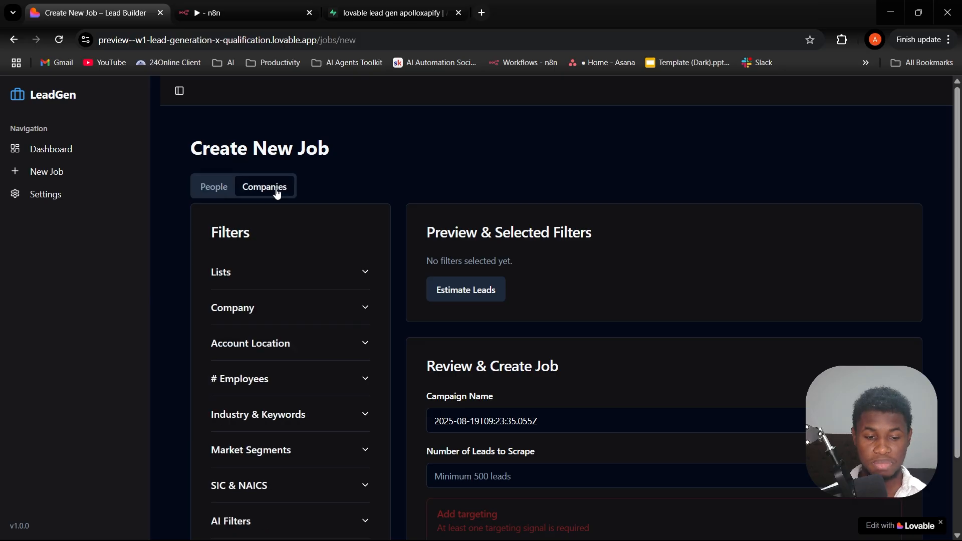
{"action": "left_click", "coordinate": [217, 195]}
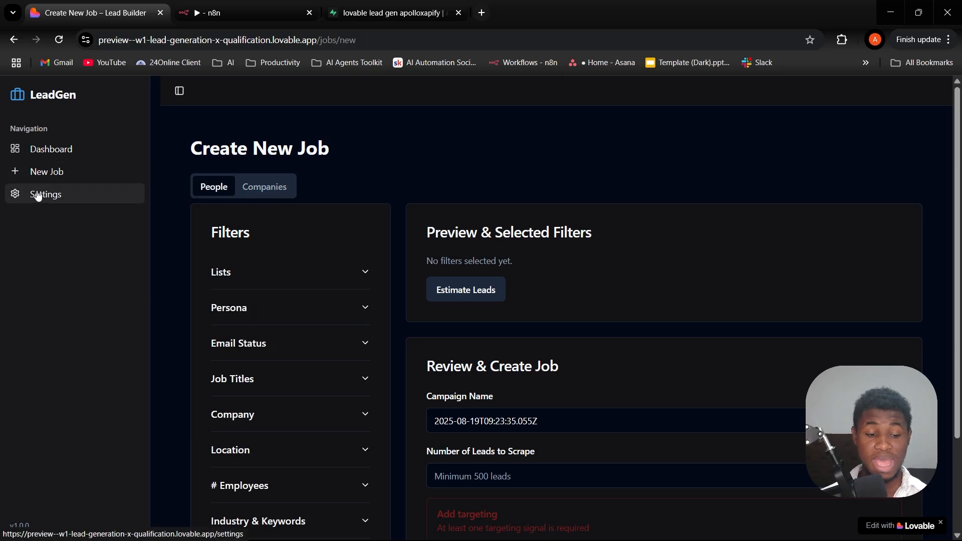
- In the settings, load the saved OpenAI API key, Apify token and Anymail Finder key
{"action": "left_click", "coordinate": [39, 195]}
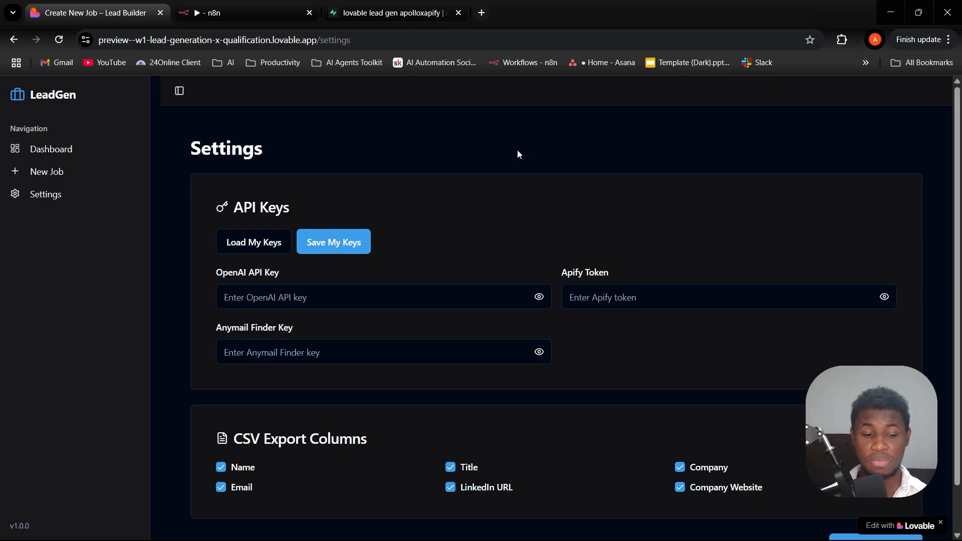
{"action": "scroll", "coordinate": [548, 261], "scroll_direction": "down", "scroll_amount": 1}
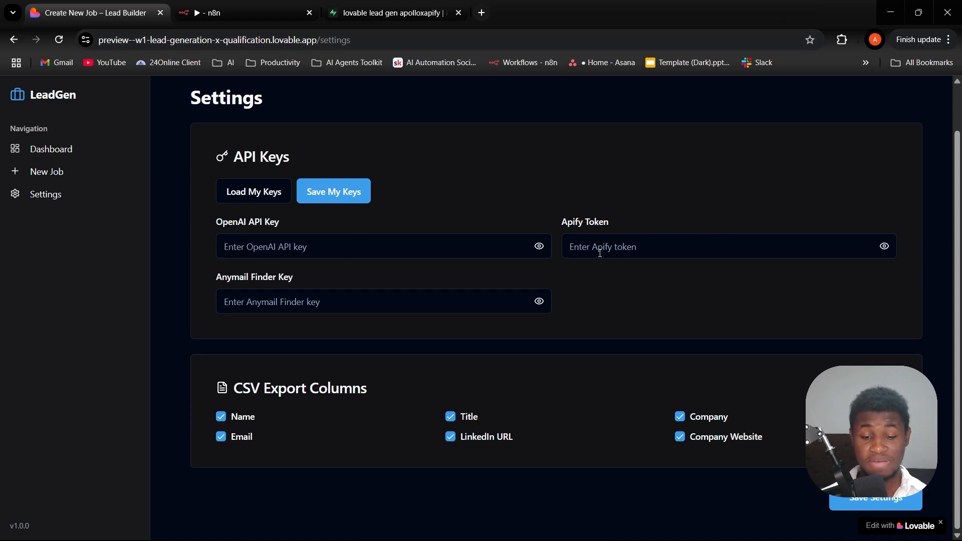
{"action": "left_click", "coordinate": [602, 240]}
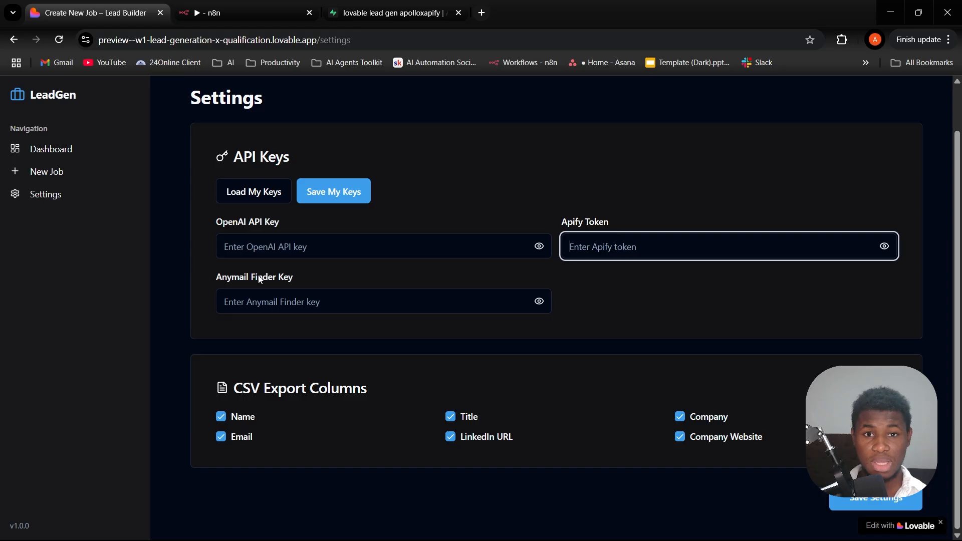
{"action": "left_click", "coordinate": [262, 307]}
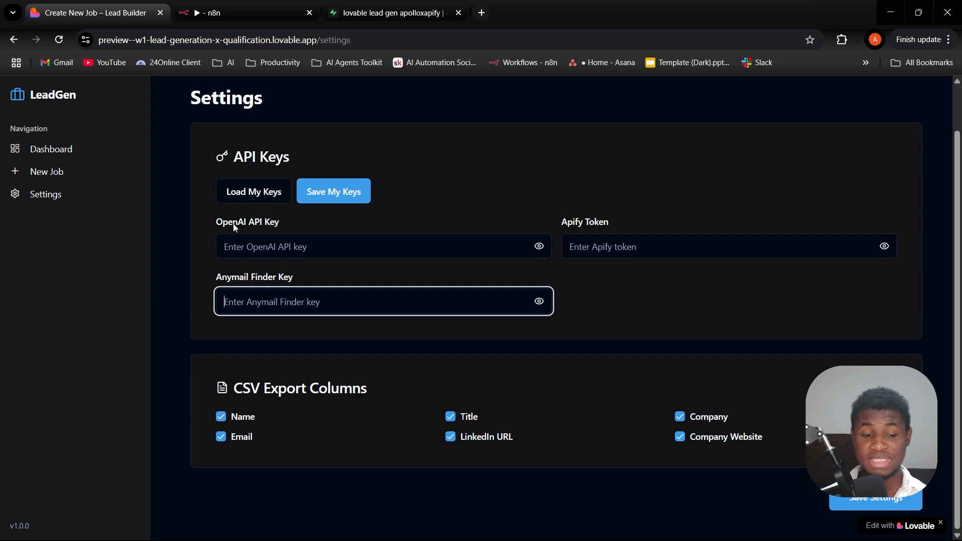
{"action": "left_click", "coordinate": [247, 200]}
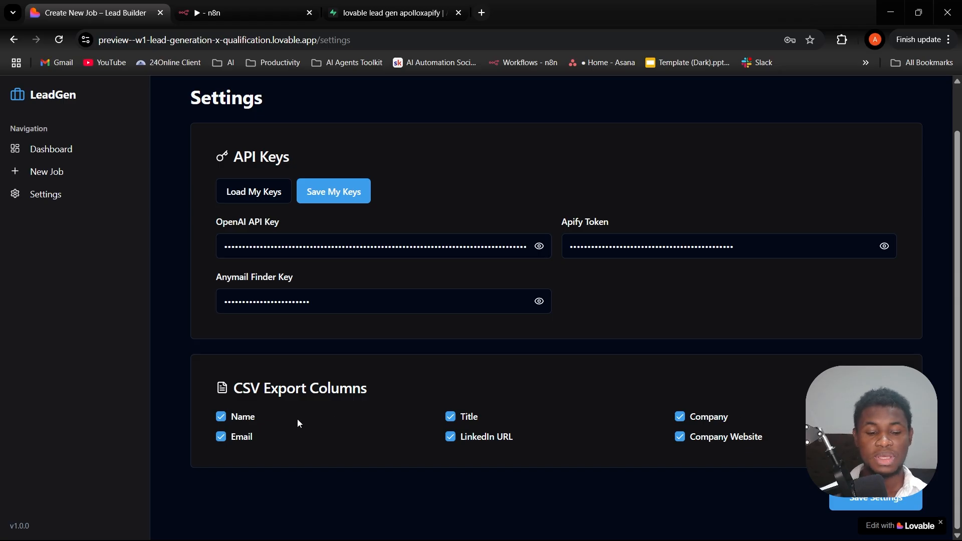
- Keep all CSV export columns enabled, including LinkedIn URL, and save the settings
{"action": "left_click", "coordinate": [449, 437]}
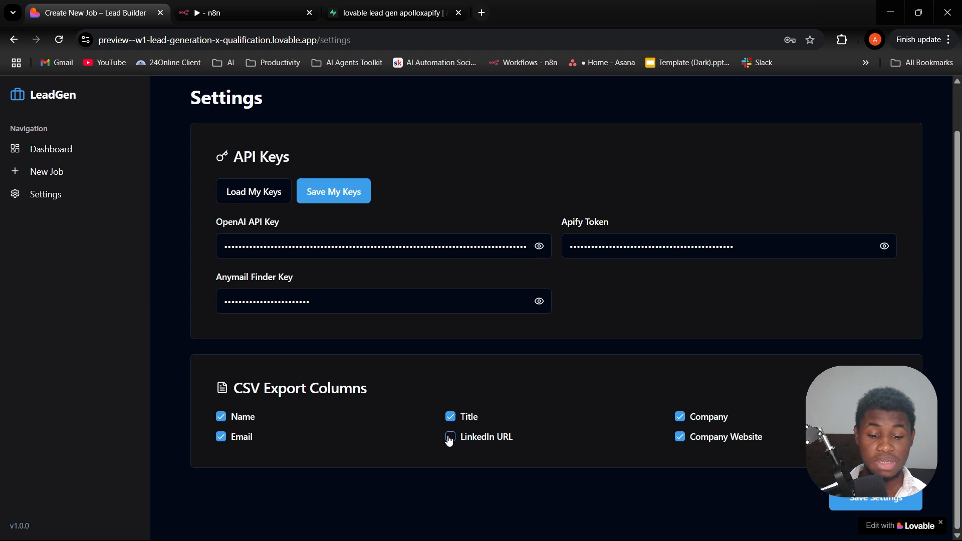
{"action": "left_click", "coordinate": [449, 437]}
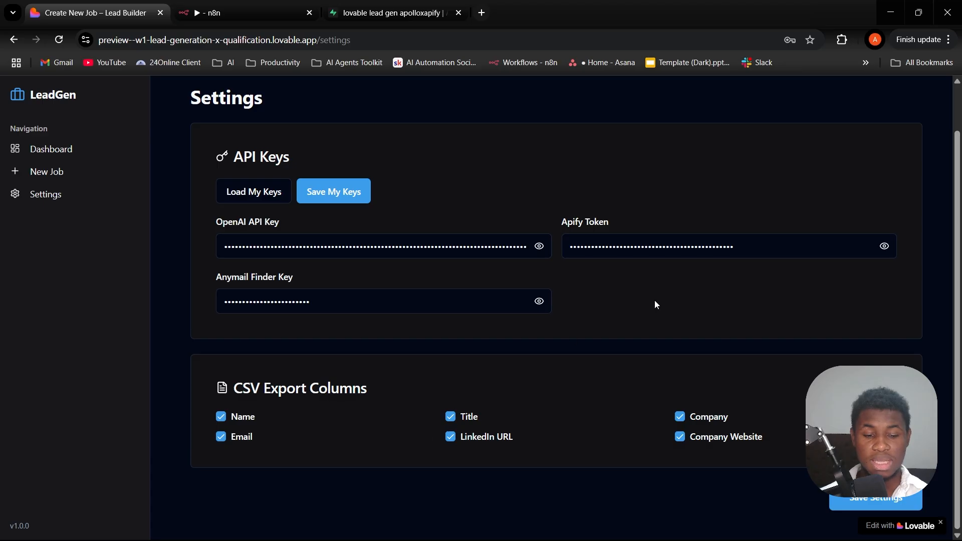
{"action": "left_click", "coordinate": [869, 501]}
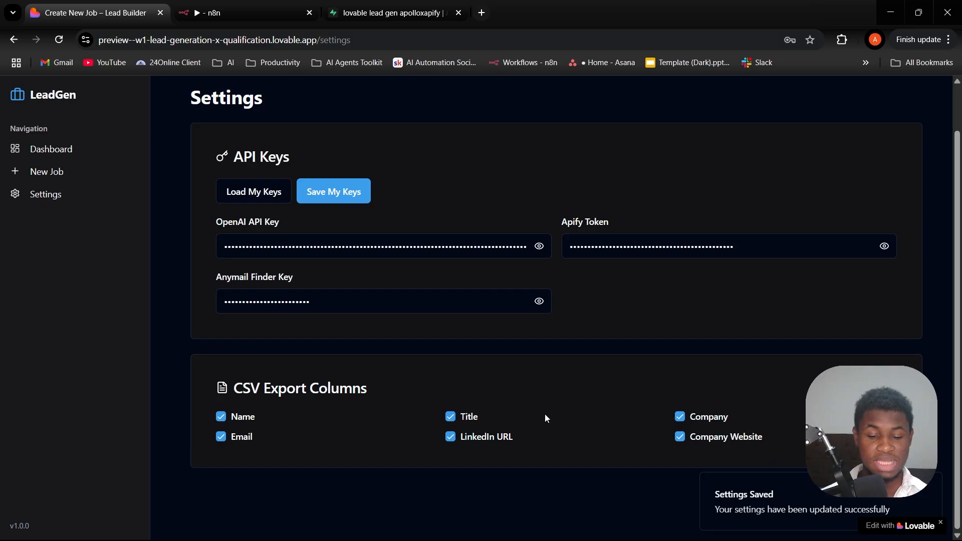
- Start a new People job and set its email status filter to Has email
{"action": "left_click", "coordinate": [42, 172]}
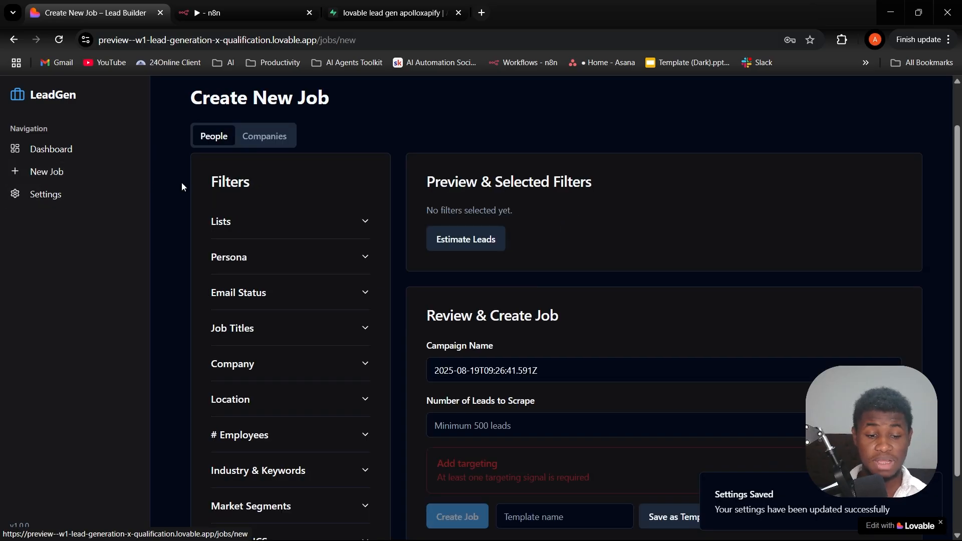
{"action": "left_click", "coordinate": [362, 301]}
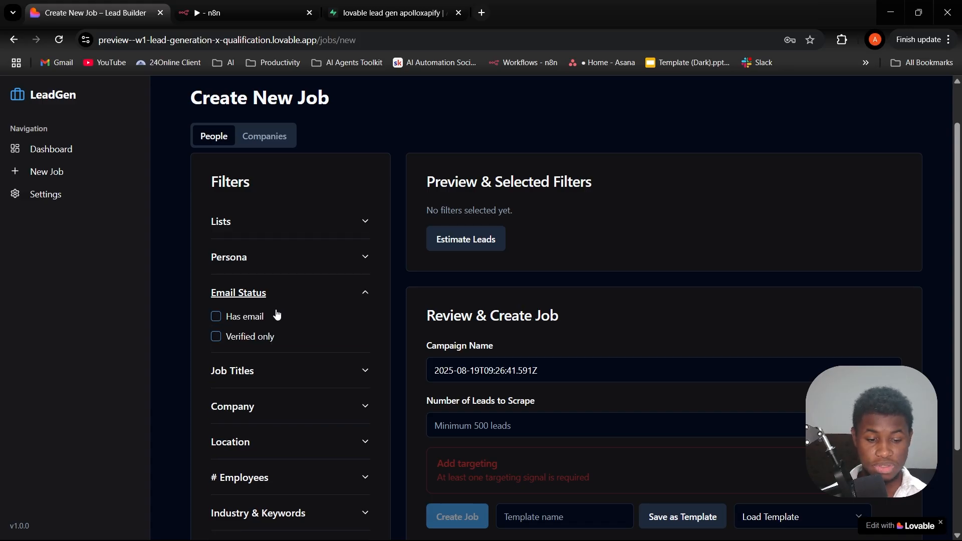
{"action": "left_click", "coordinate": [214, 319]}
- Add "ceo" and "co-founder" as included titles in the Job Titles filter
{"action": "scroll", "coordinate": [303, 326], "scroll_direction": "down", "scroll_amount": 1}
{"action": "left_click", "coordinate": [361, 315]}
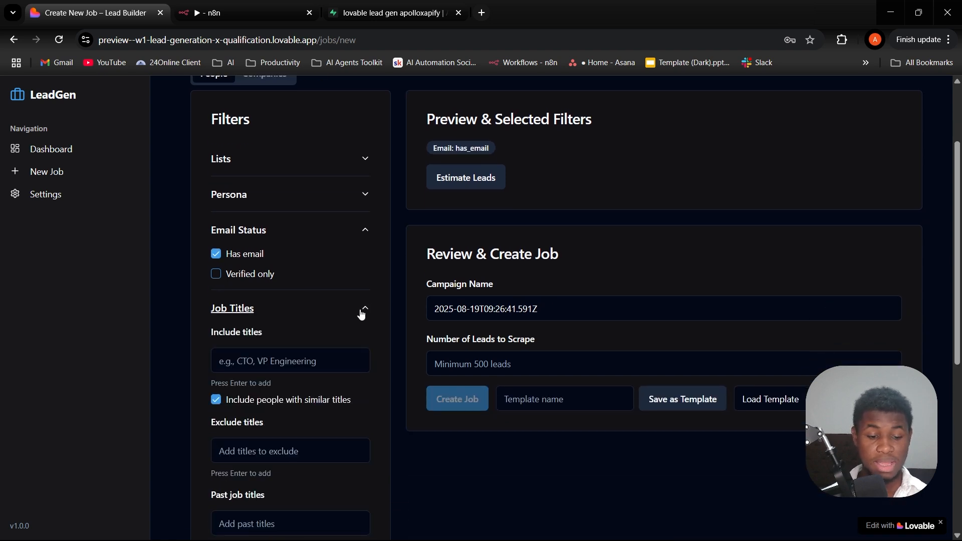
{"action": "scroll", "coordinate": [351, 326], "scroll_direction": "down", "scroll_amount": 2}
{"action": "left_click", "coordinate": [243, 232]}
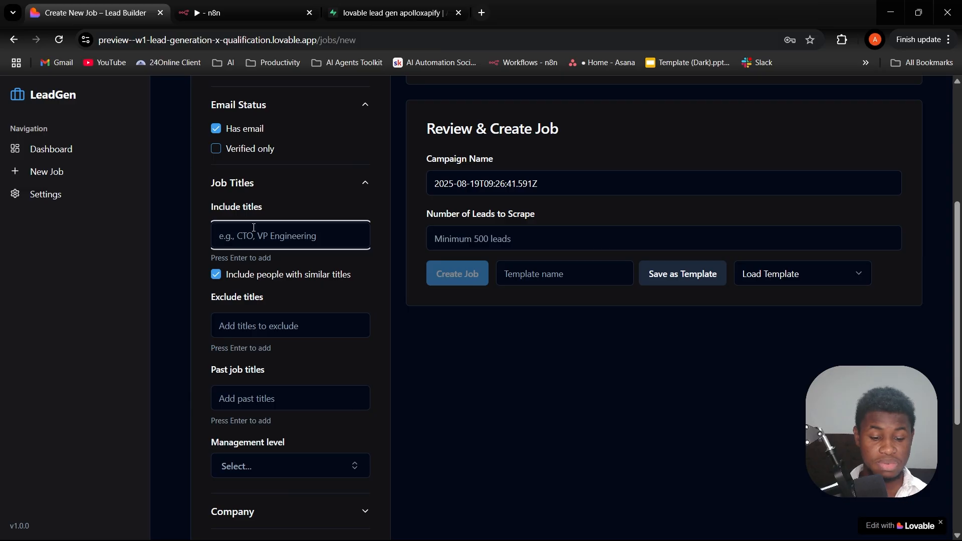
{"action": "type", "text": "c"}
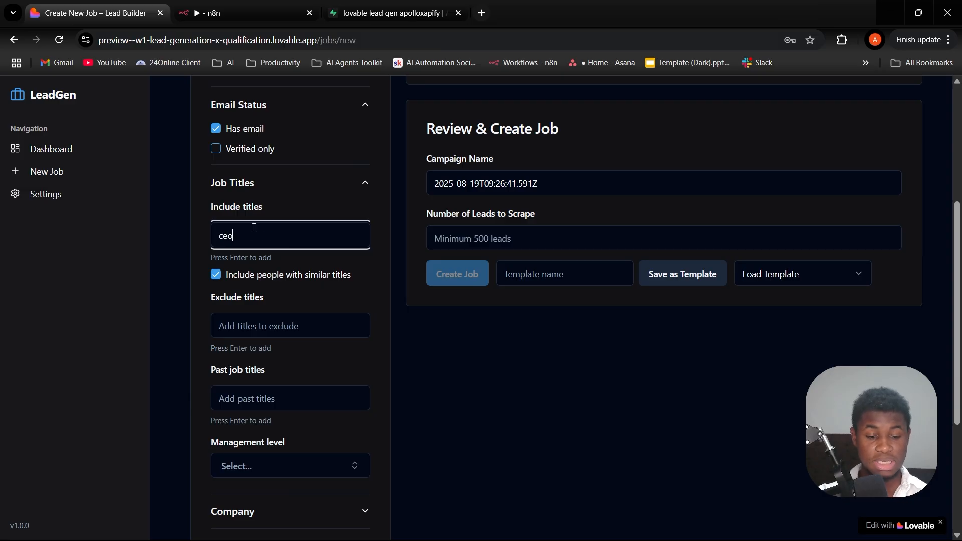
{"action": "type", "text": "eo"}
{"action": "key", "text": "Return"}
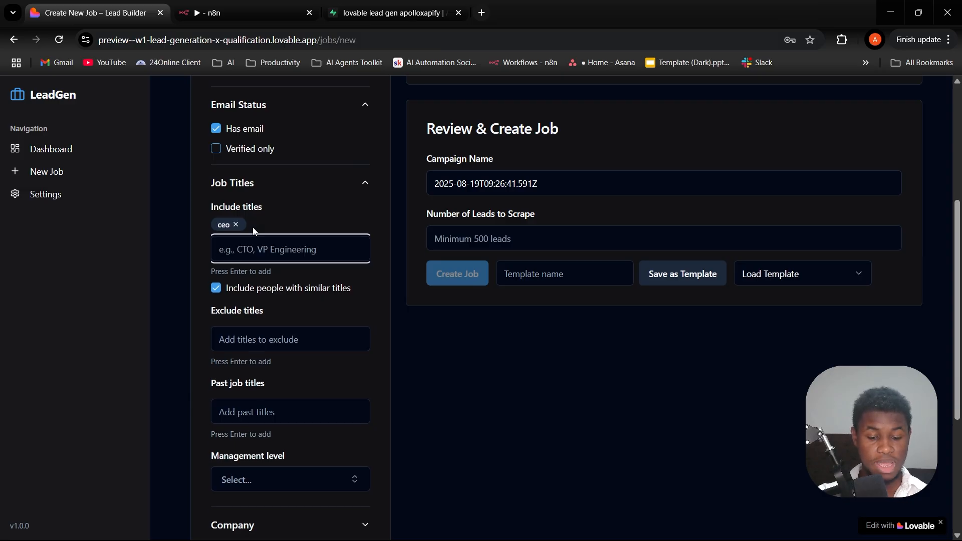
{"action": "type", "text": "co-founder"}
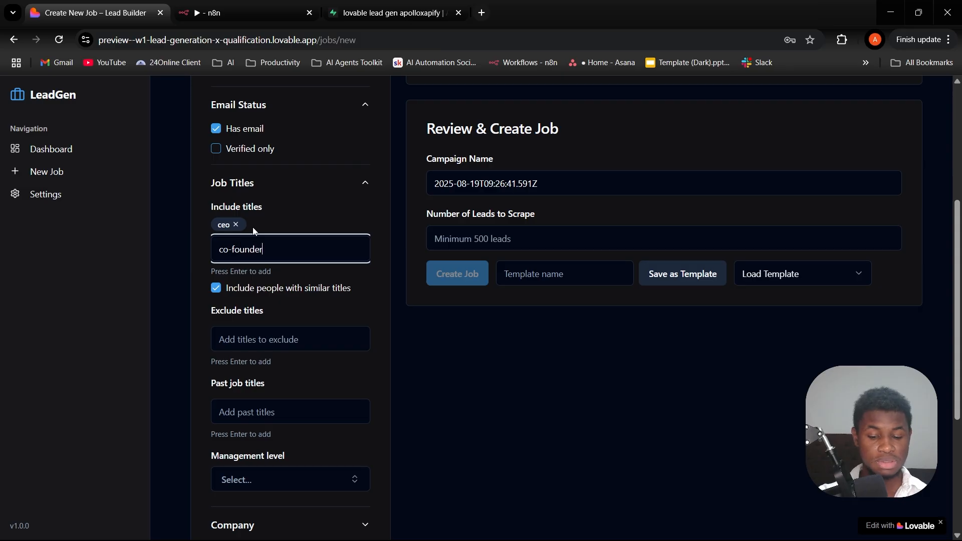
{"action": "key", "text": "Return"}
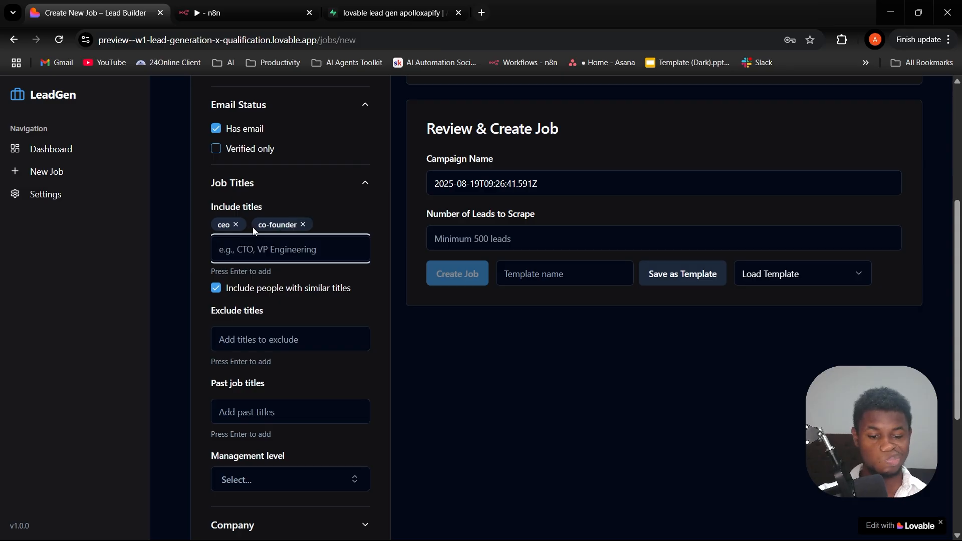
- Set the Job Titles filter's management level to C-Level and Owner, leaving the excluded and past titles empty
{"action": "scroll", "coordinate": [263, 249], "scroll_direction": "down", "scroll_amount": 3}
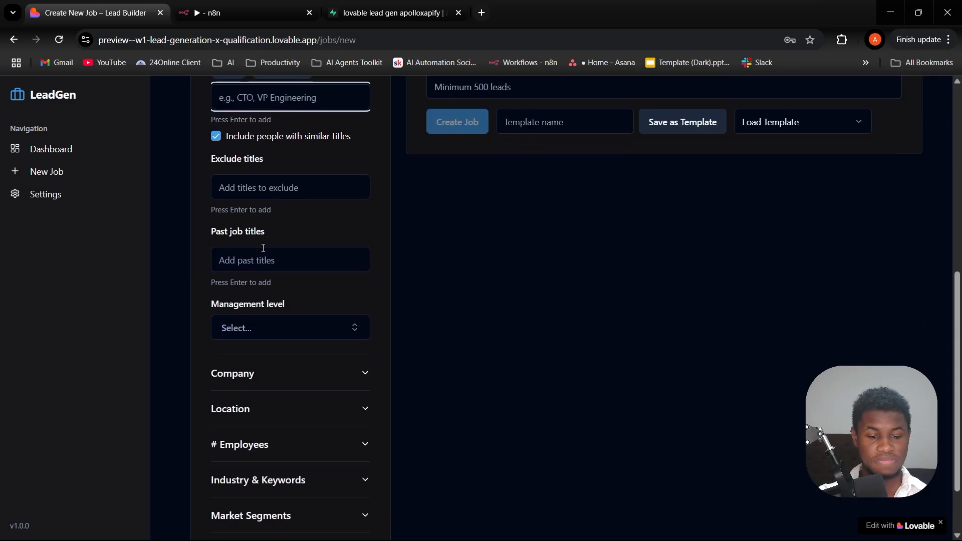
{"action": "left_click", "coordinate": [271, 191]}
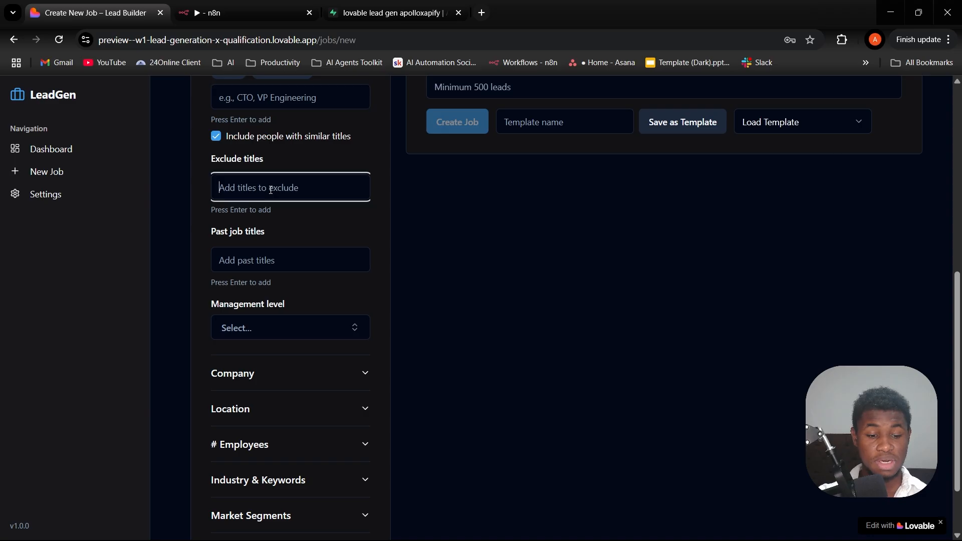
{"action": "scroll", "coordinate": [290, 257], "scroll_direction": "down", "scroll_amount": 2}
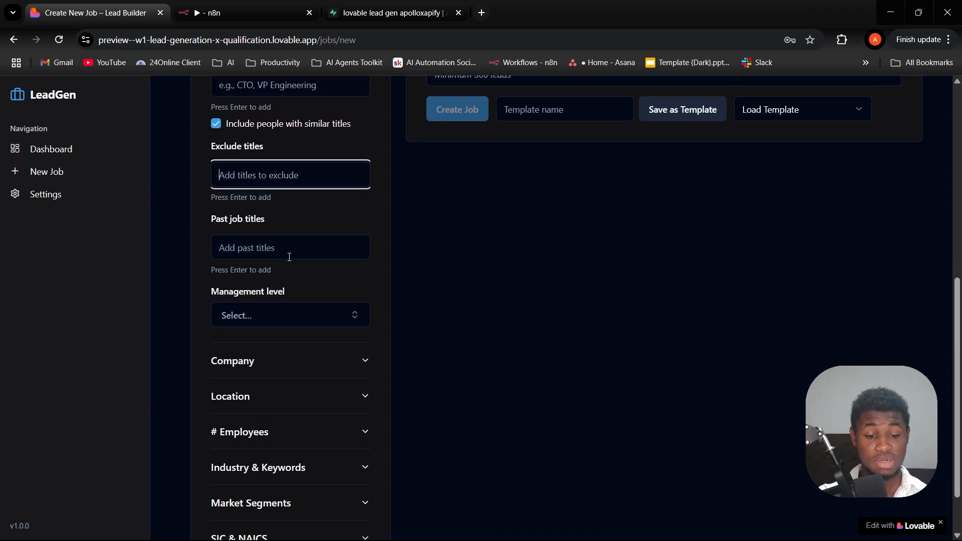
{"action": "left_click", "coordinate": [289, 261]}
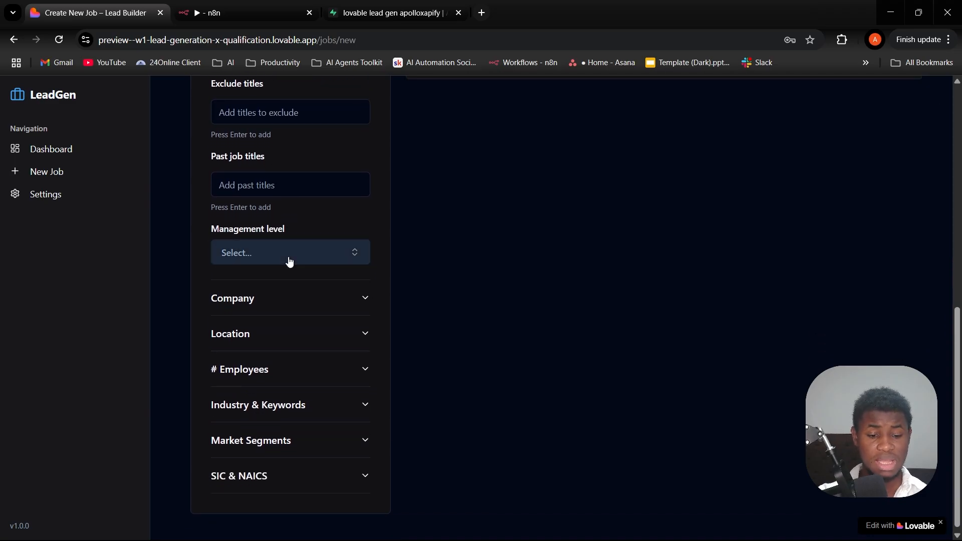
{"action": "left_click", "coordinate": [242, 415]}
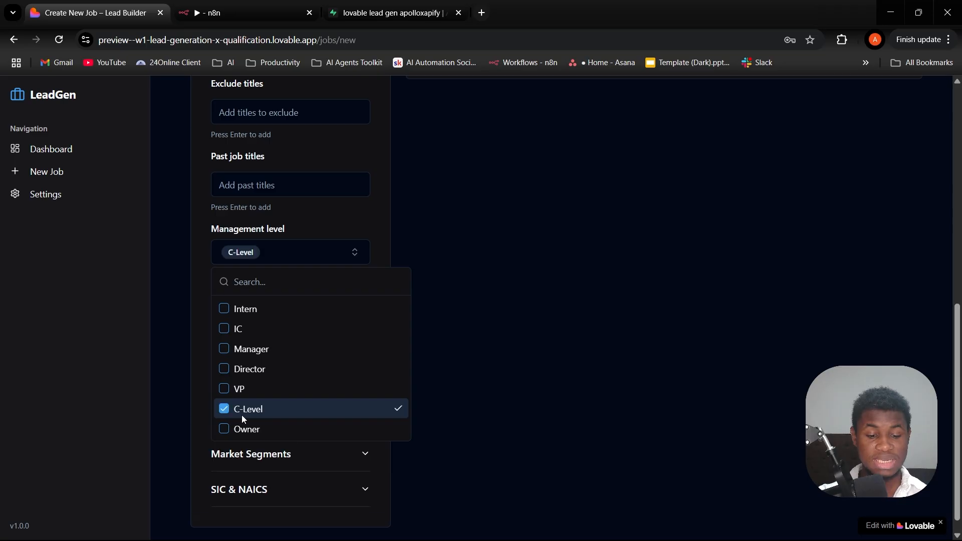
{"action": "left_click", "coordinate": [235, 431]}
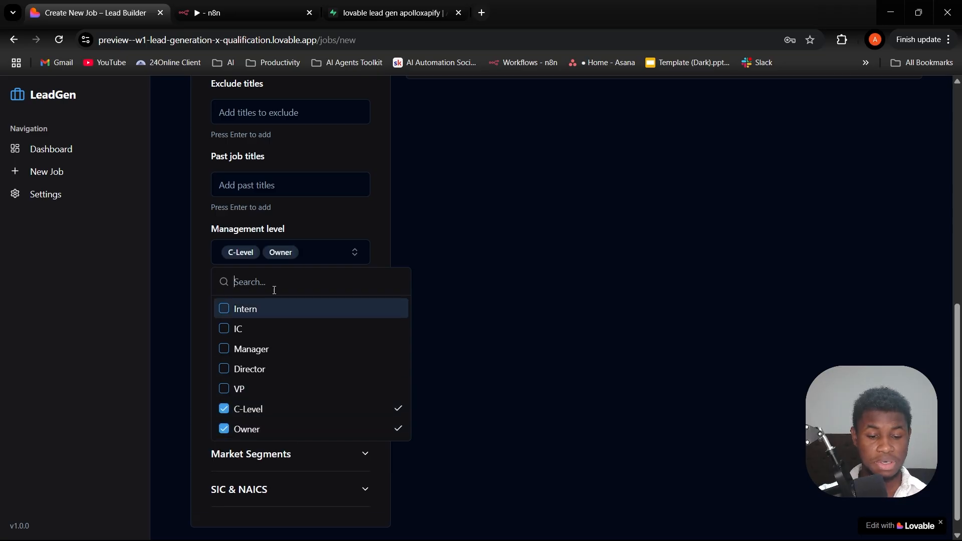
{"action": "left_click", "coordinate": [299, 224]}
{"action": "scroll", "coordinate": [299, 221], "scroll_direction": "down", "scroll_amount": 1}
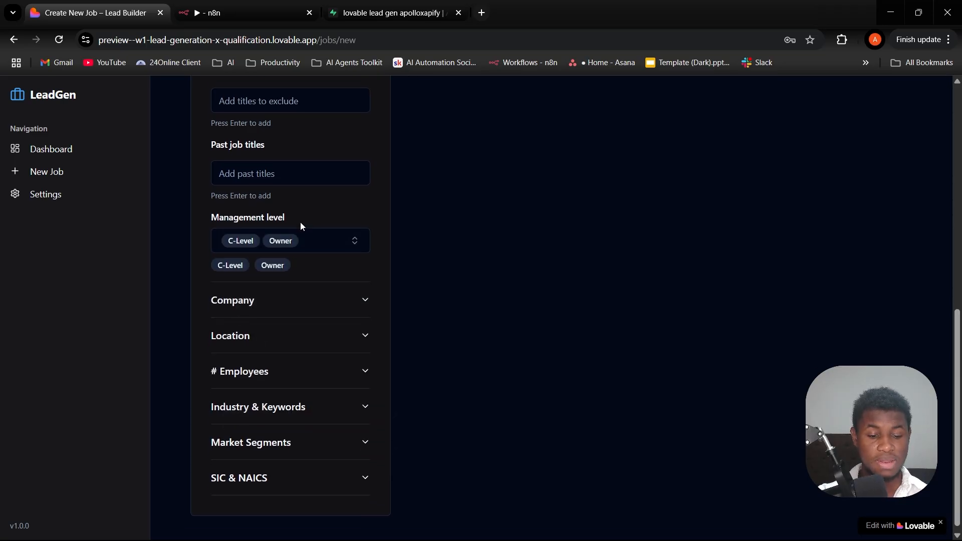
{"action": "left_click", "coordinate": [314, 302]}
{"action": "scroll", "coordinate": [314, 305], "scroll_direction": "down", "scroll_amount": 1}
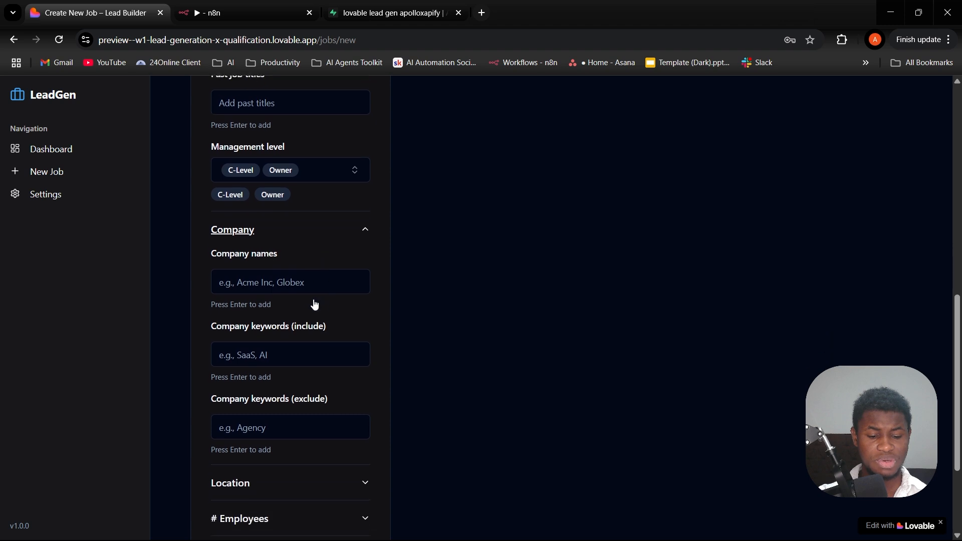
{"action": "left_click", "coordinate": [344, 236]}
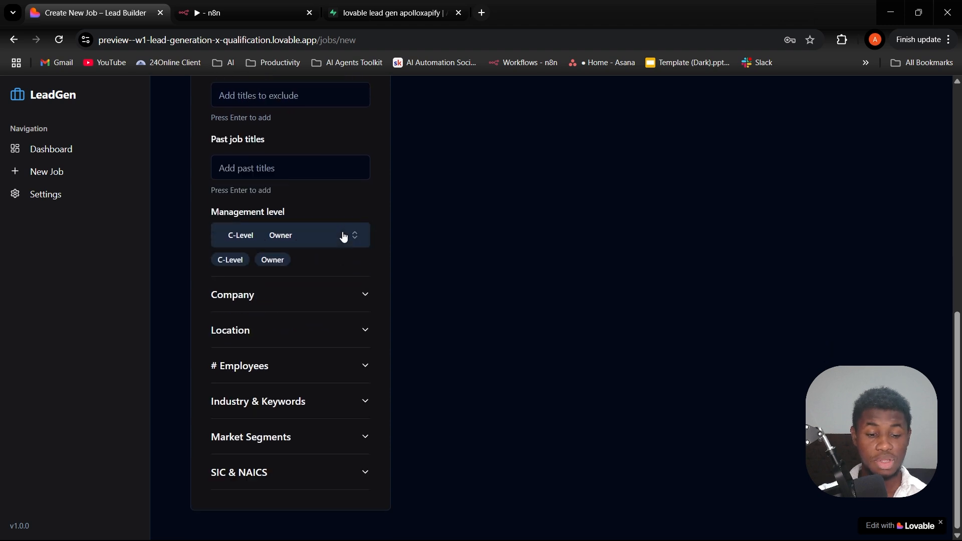
- Set the Location filter to United States as the country and CA as the region
{"action": "left_click", "coordinate": [336, 342]}
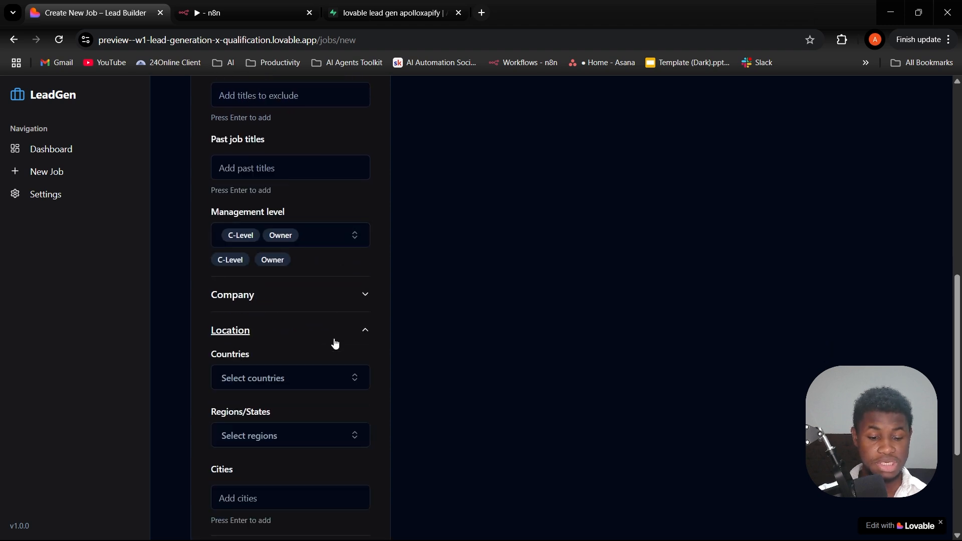
{"action": "left_click", "coordinate": [310, 384]}
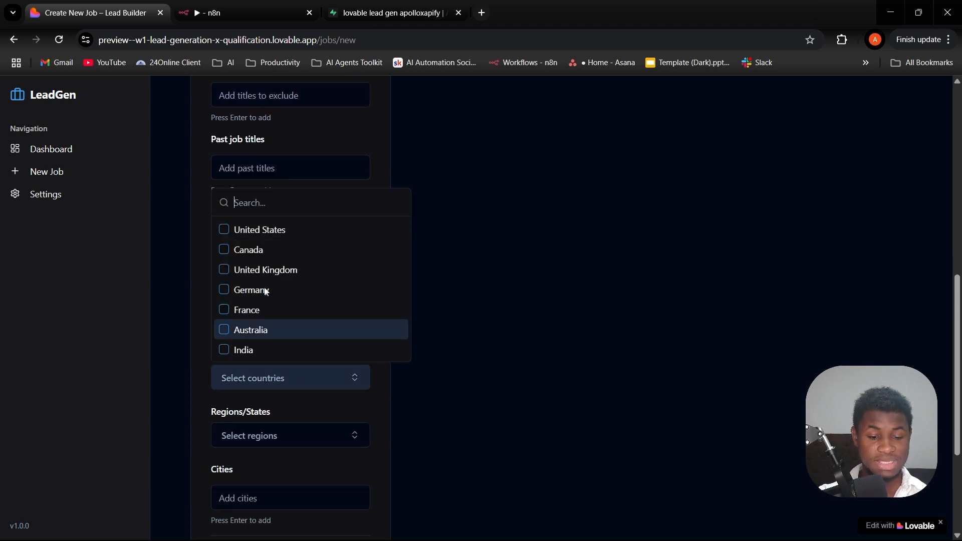
{"action": "left_click", "coordinate": [236, 233]}
{"action": "left_click", "coordinate": [275, 452]}
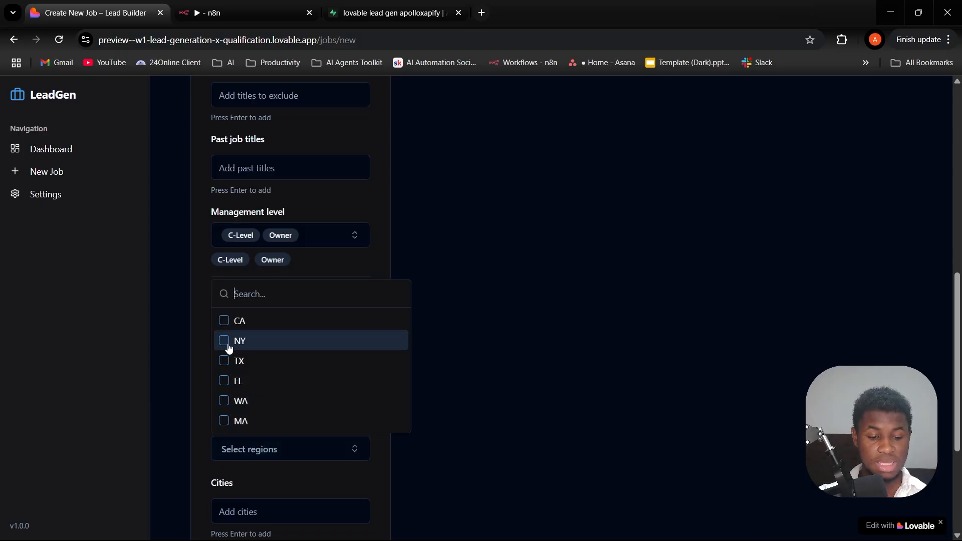
{"action": "left_click", "coordinate": [228, 323]}
{"action": "scroll", "coordinate": [263, 496], "scroll_direction": "down", "scroll_amount": 3}
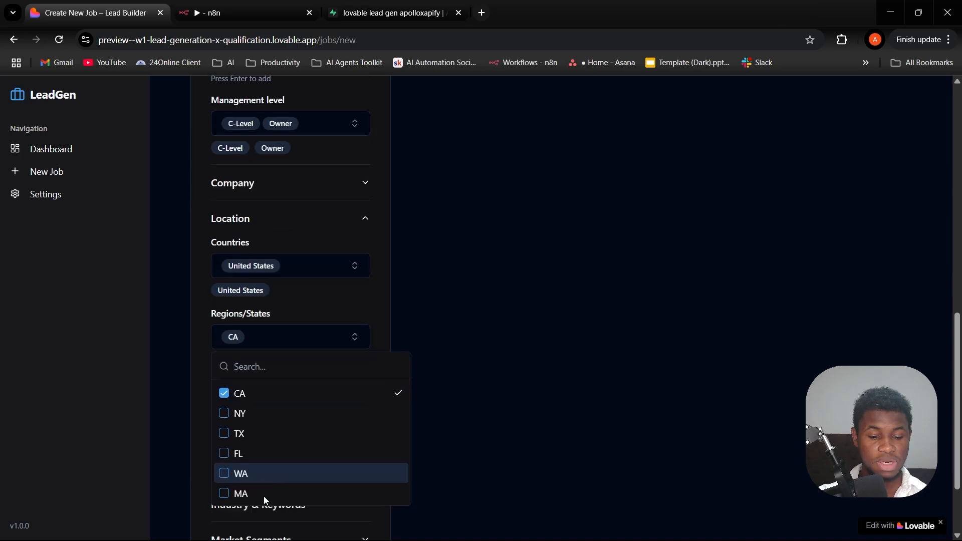
{"action": "left_click", "coordinate": [311, 285]}
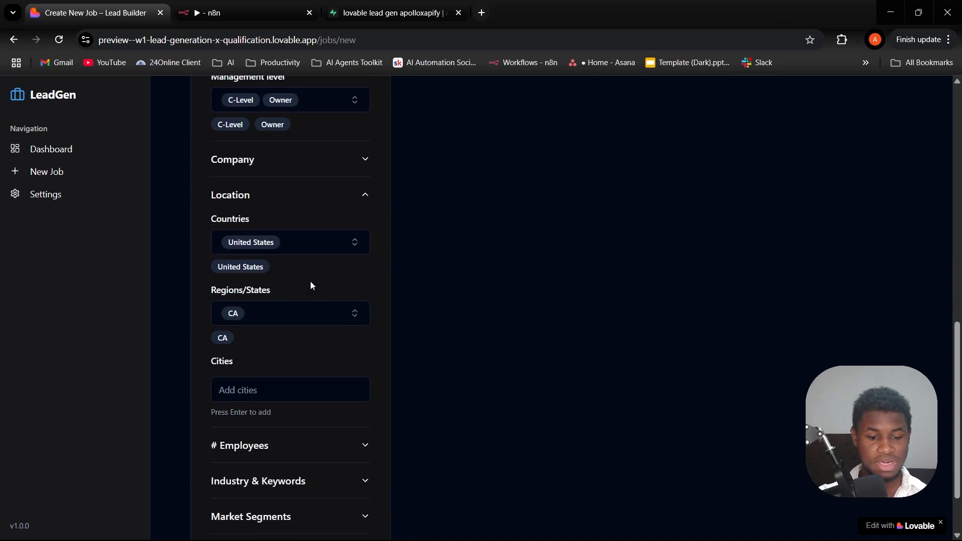
- Limit the number of employees filter to a range of 1 to 10
{"action": "scroll", "coordinate": [311, 286], "scroll_direction": "down", "scroll_amount": 2}
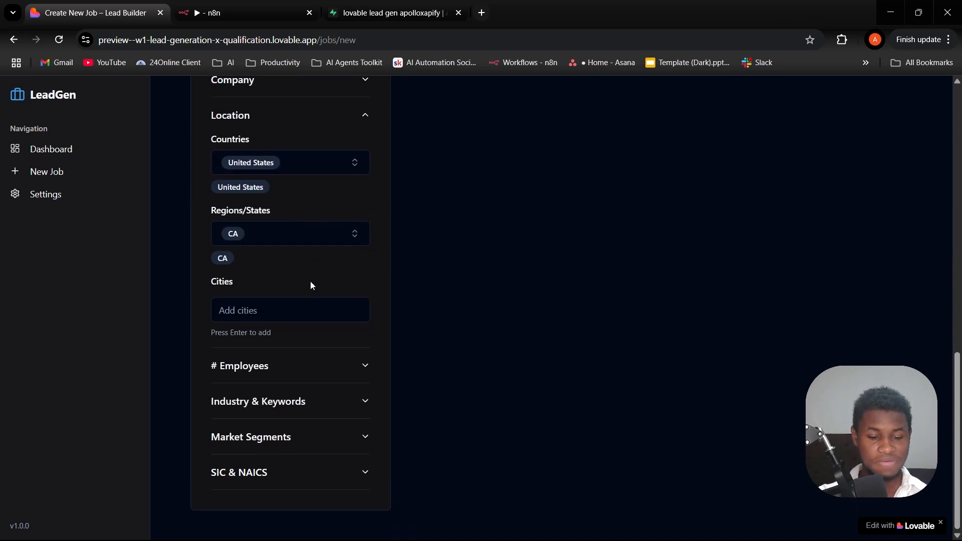
{"action": "left_click", "coordinate": [318, 367]}
{"action": "scroll", "coordinate": [320, 369], "scroll_direction": "down", "scroll_amount": 2}
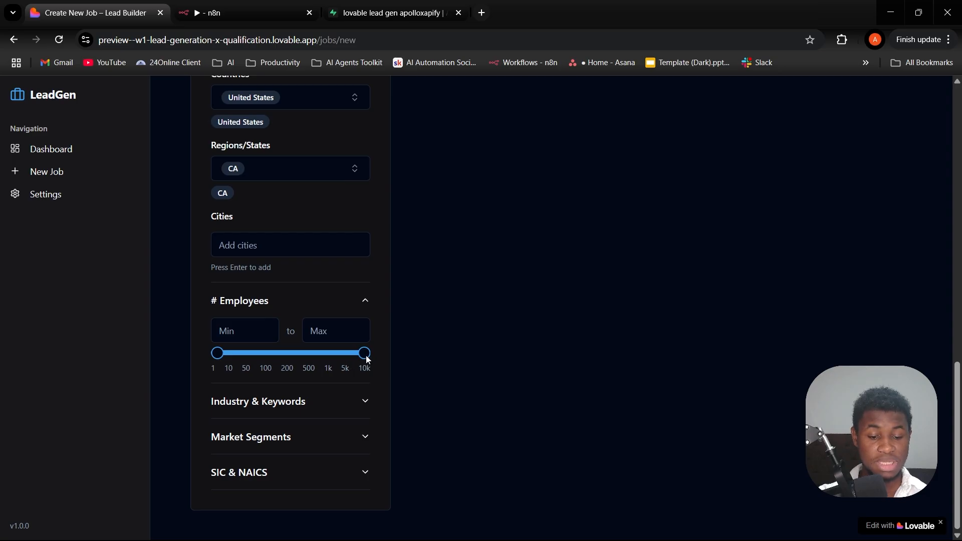
{"action": "left_click_drag", "start_coordinate": [366, 356], "coordinate": [254, 366]}
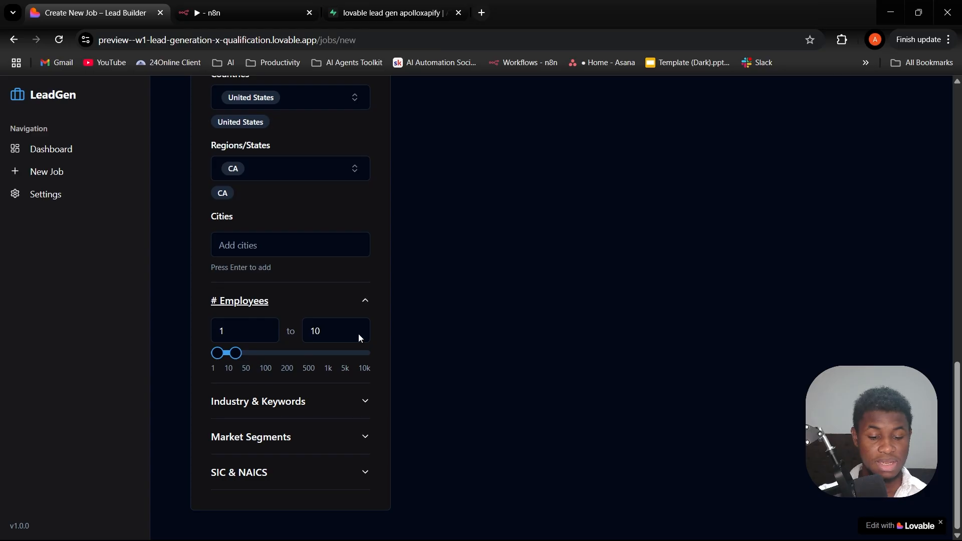
- Select Software as the industry in the Industry & Keywords filter
{"action": "left_click", "coordinate": [338, 411]}
{"action": "scroll", "coordinate": [338, 411], "scroll_direction": "down", "scroll_amount": 3}
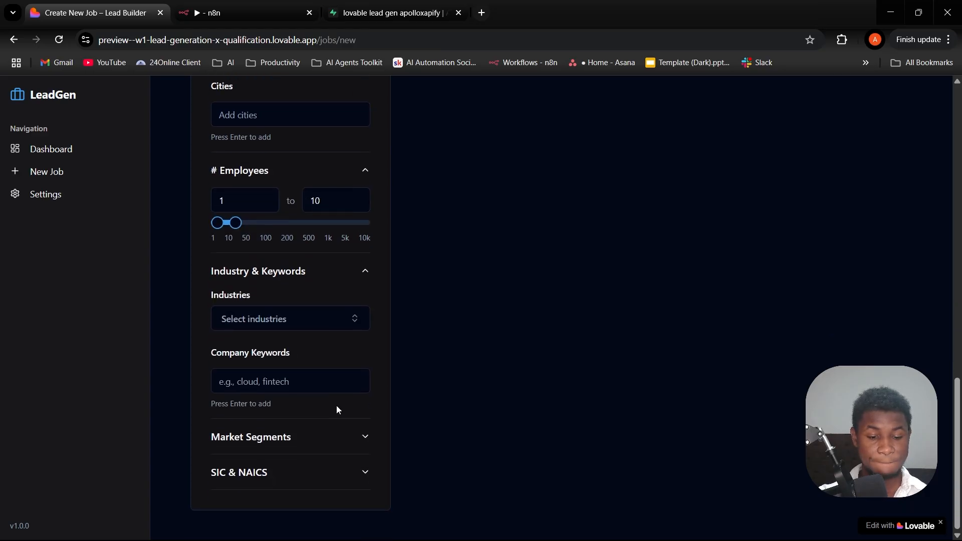
{"action": "left_click", "coordinate": [315, 324]}
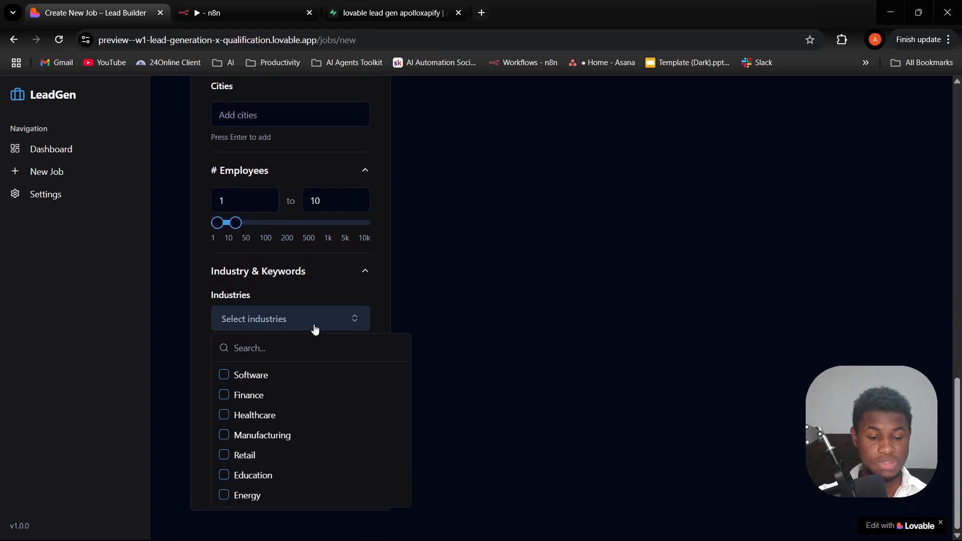
{"action": "left_click", "coordinate": [226, 381]}
{"action": "left_click", "coordinate": [379, 306]}
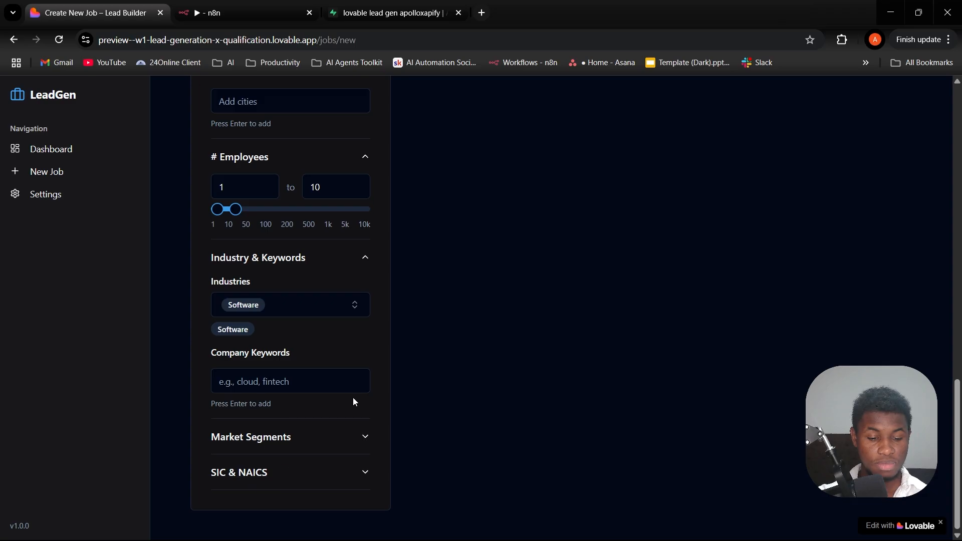
- Set the number of leads to scrape to 500 for the new job
{"action": "scroll", "coordinate": [426, 296], "scroll_direction": "up", "scroll_amount": 5}
{"action": "scroll", "coordinate": [426, 293], "scroll_direction": "up", "scroll_amount": 10}
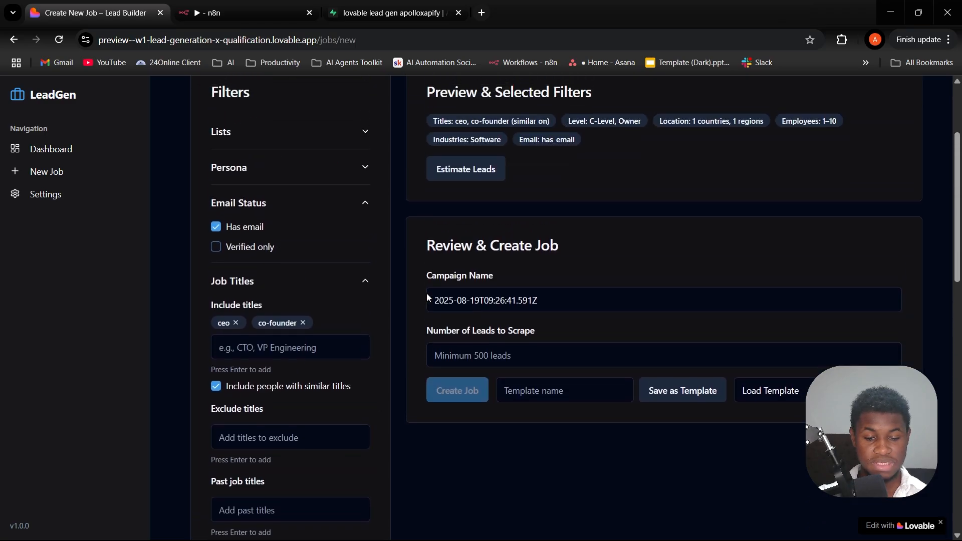
{"action": "left_click", "coordinate": [500, 359]}
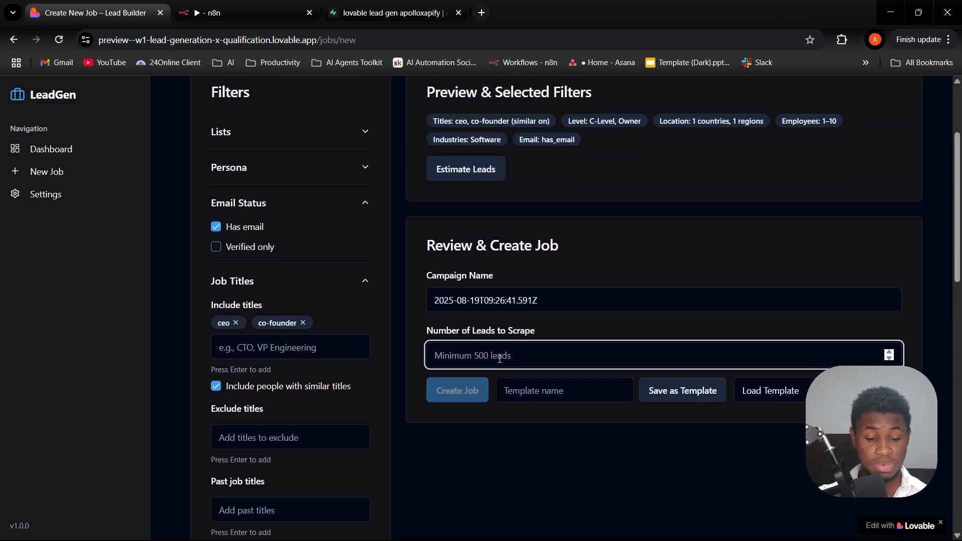
{"action": "type", "text": "500"}
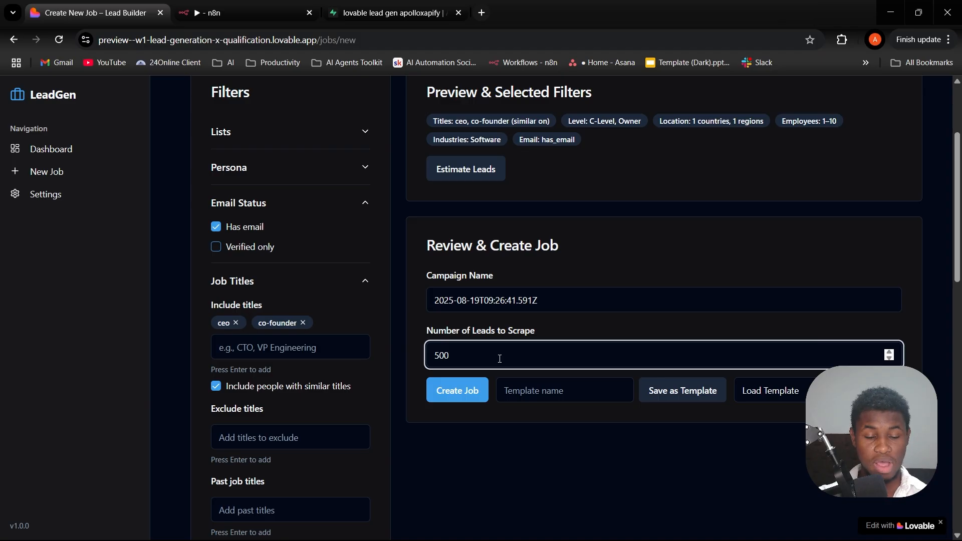
- Switch to n8n and execute the apollo workflow so it listens for the webhook trigger
{"action": "left_click", "coordinate": [203, 5]}
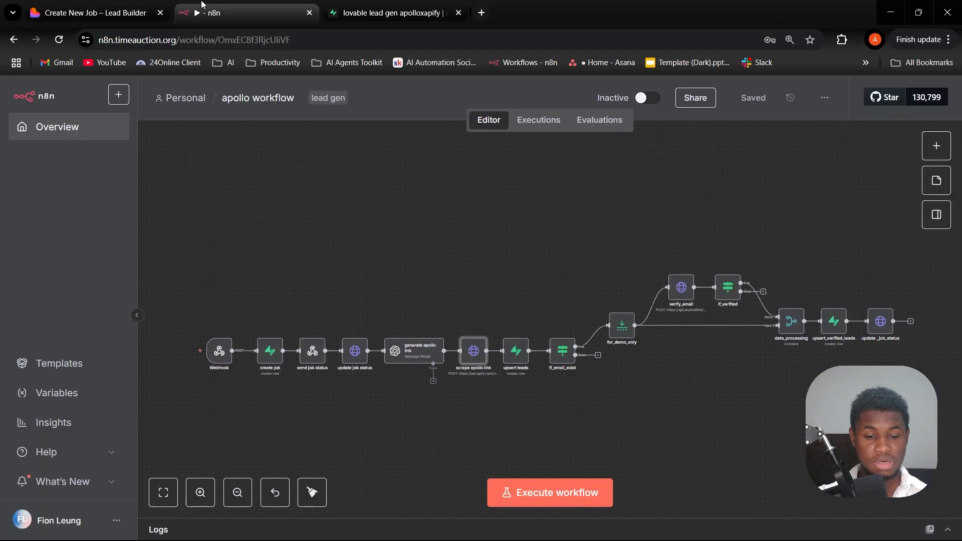
{"action": "left_click", "coordinate": [528, 495]}
{"action": "left_click", "coordinate": [118, 14]}
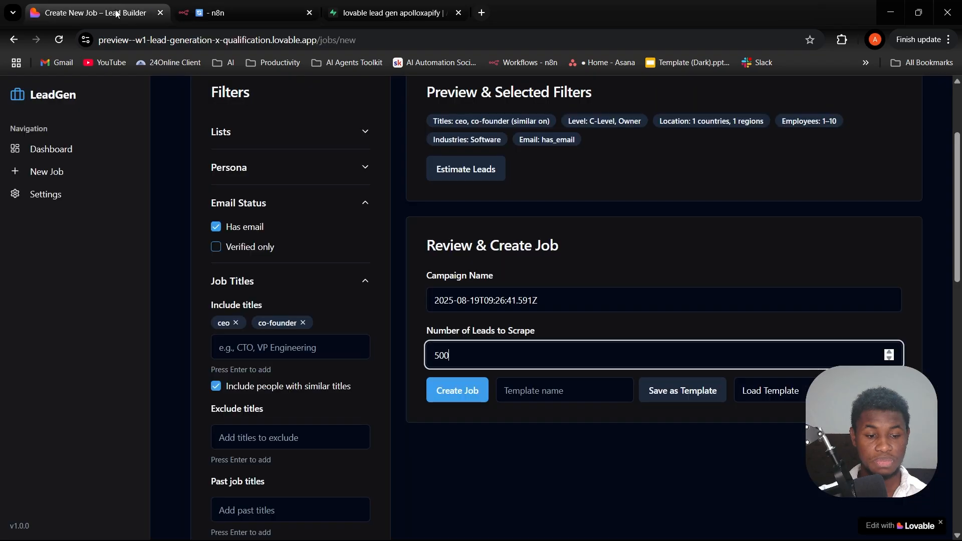
{"action": "left_click", "coordinate": [288, 4]}
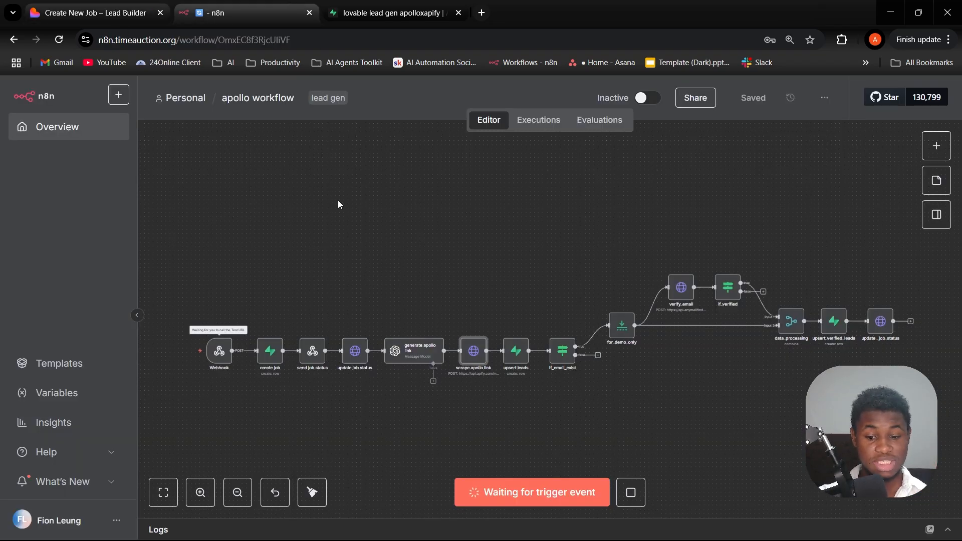
- Switch back to LeadGen, create the scraping job, and follow its status and campaign name on the job page
{"action": "left_click", "coordinate": [140, 5]}
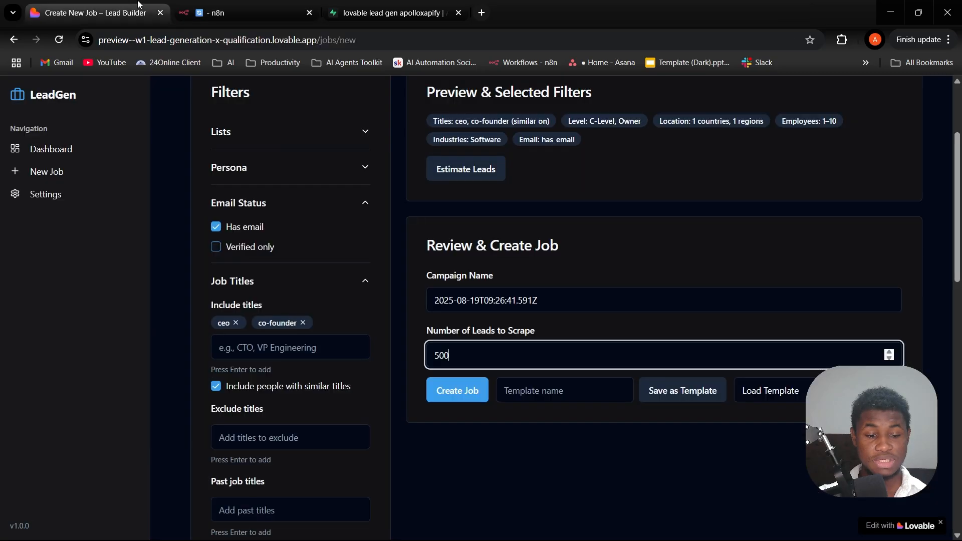
{"action": "left_click", "coordinate": [446, 400]}
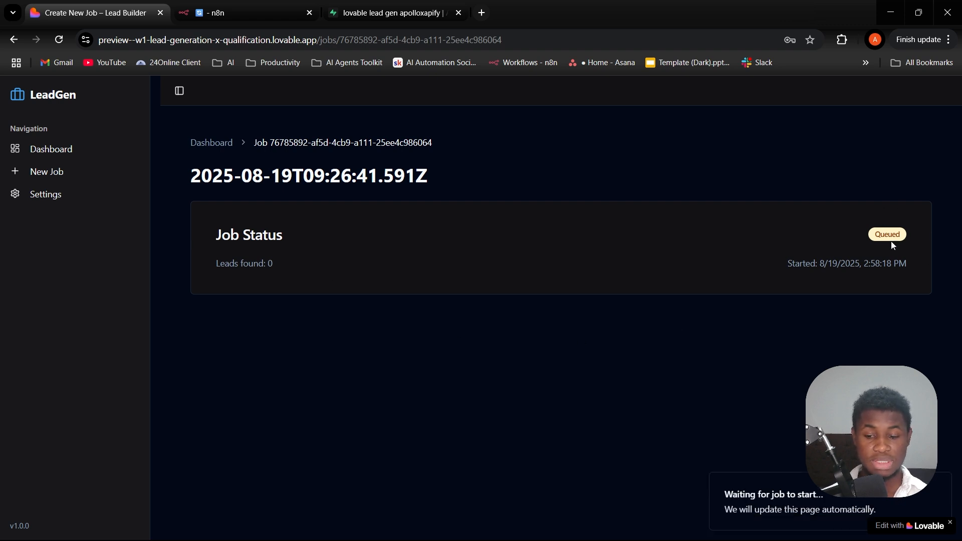
{"action": "left_click_drag", "start_coordinate": [876, 235], "coordinate": [906, 240]}
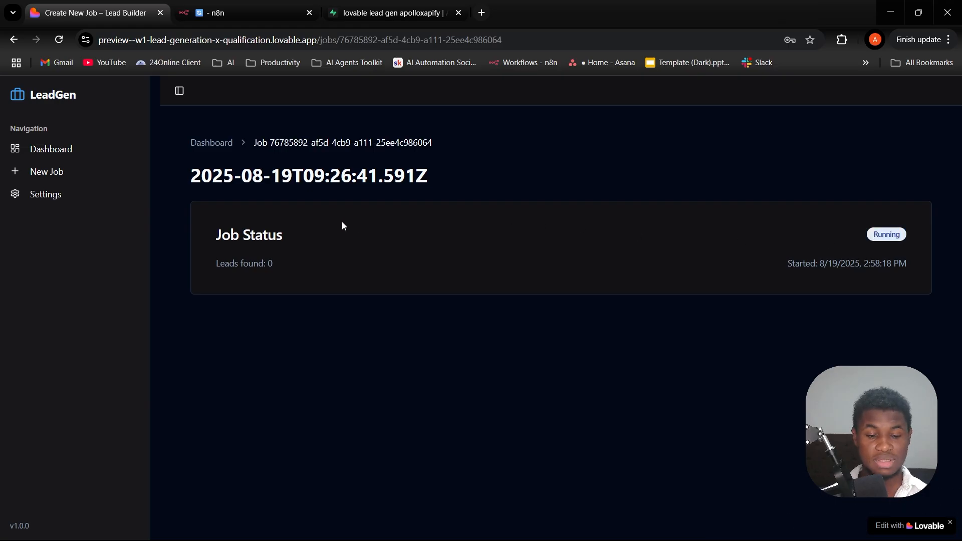
{"action": "left_click_drag", "start_coordinate": [195, 178], "coordinate": [472, 185]}
{"action": "left_click", "coordinate": [448, 181]}
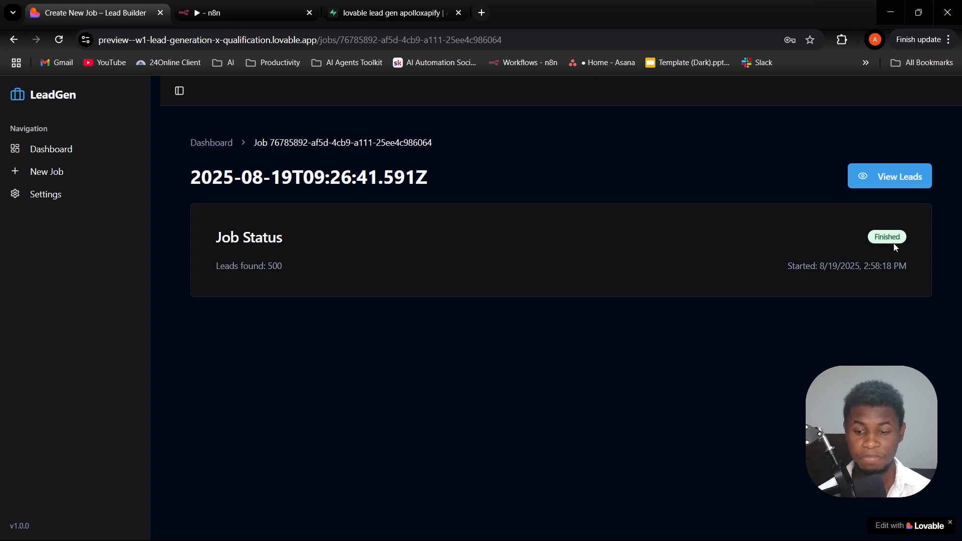
- Open the leads list of the finished job and dismiss the Lovable edit badge
{"action": "left_click", "coordinate": [905, 184]}
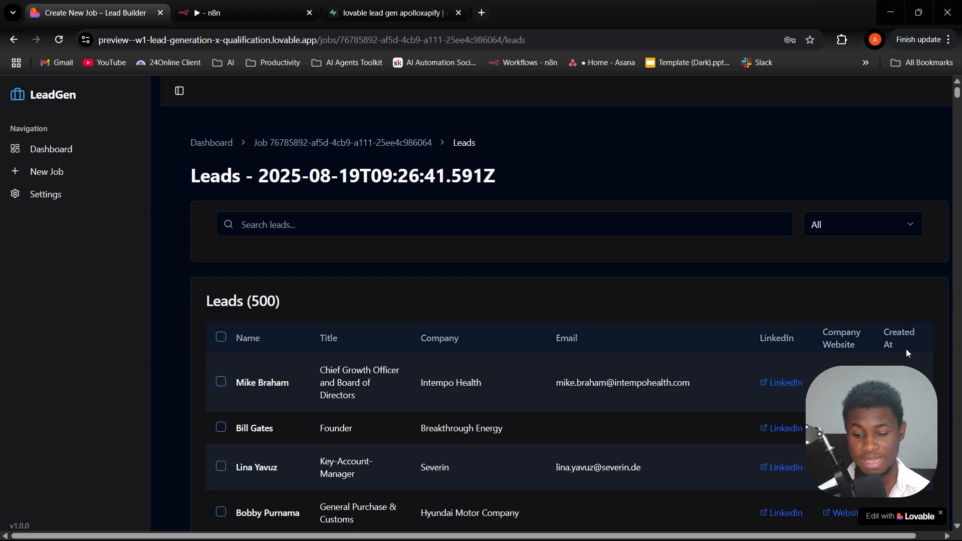
{"action": "left_click", "coordinate": [942, 516]}
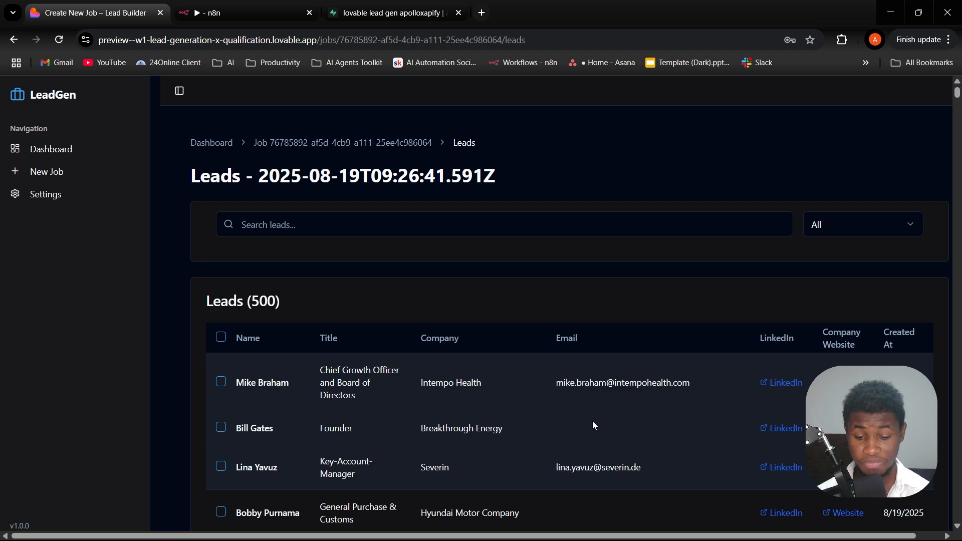
- Examine the scraped leads table and the options available for filtering the leads
{"action": "scroll", "coordinate": [595, 425], "scroll_direction": "down", "scroll_amount": 2}
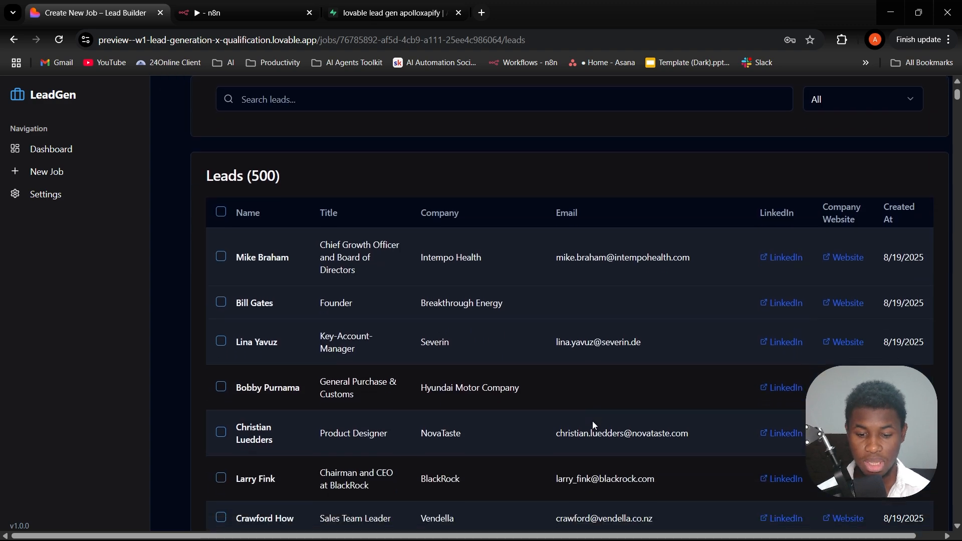
{"action": "scroll", "coordinate": [684, 356], "scroll_direction": "up", "scroll_amount": 2}
{"action": "left_click", "coordinate": [847, 231]}
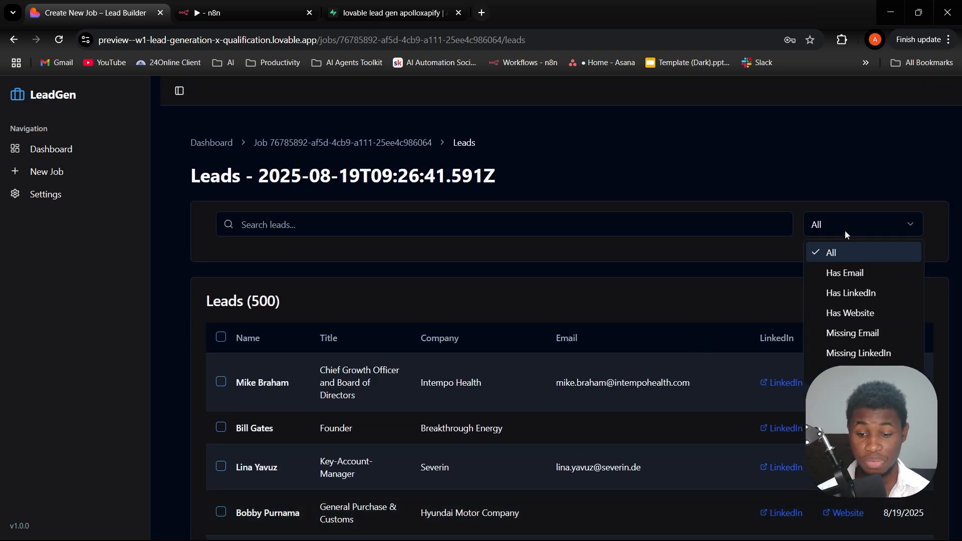
{"action": "left_click", "coordinate": [720, 277]}
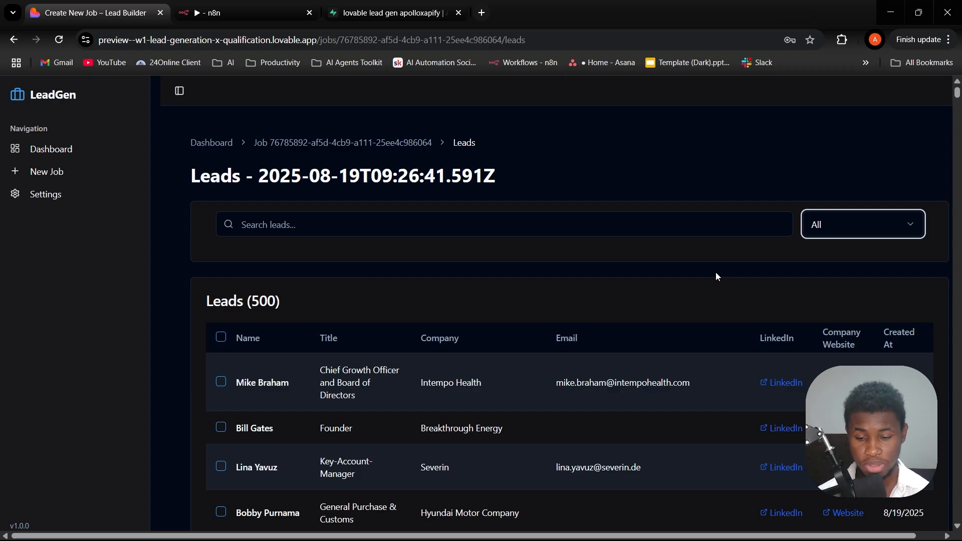
- Filter the scraped leads to Has Email and look through the filtered table
{"action": "left_click", "coordinate": [835, 233]}
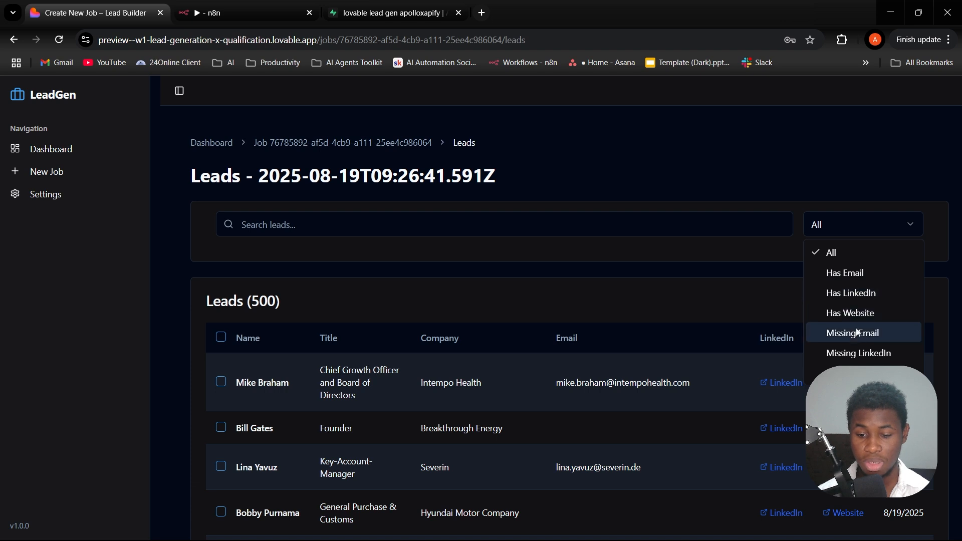
{"action": "left_click", "coordinate": [851, 275]}
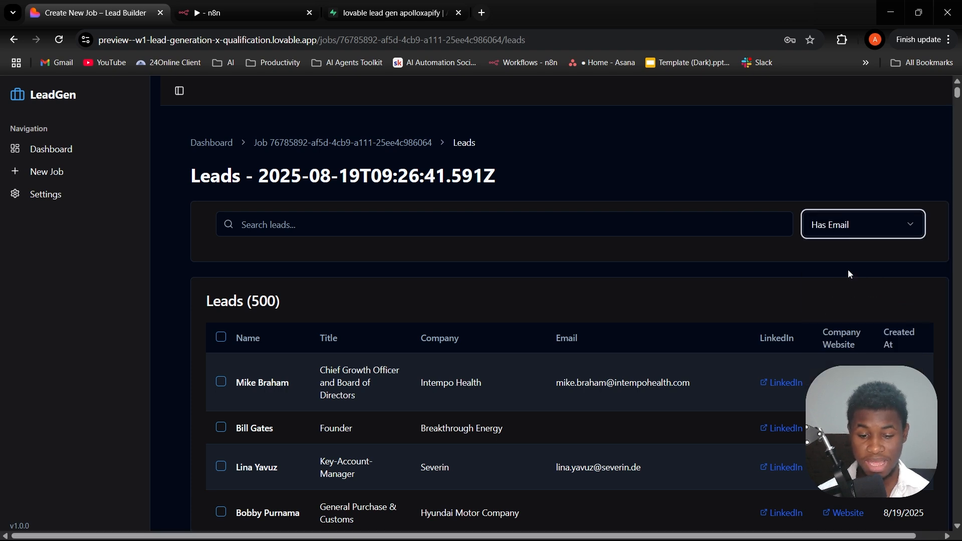
{"action": "scroll", "coordinate": [687, 364], "scroll_direction": "down", "scroll_amount": 5}
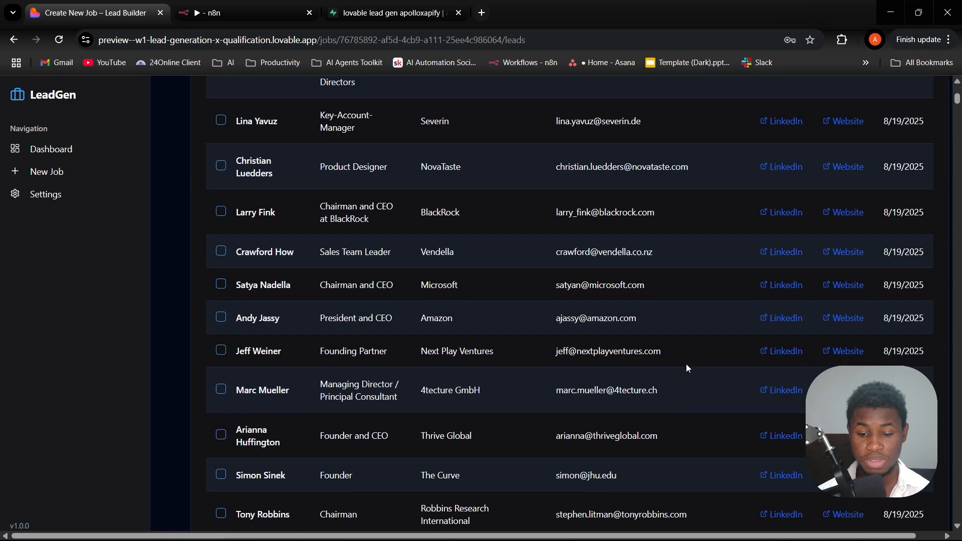
{"action": "scroll", "coordinate": [701, 346], "scroll_direction": "up", "scroll_amount": 5}
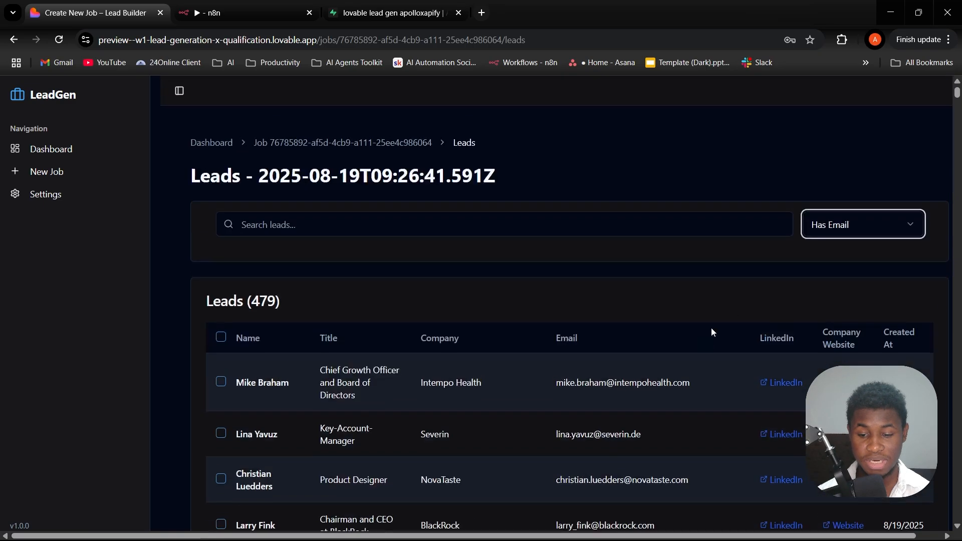
- Check the first lead's LinkedIn profile and company website through the links in its row, and close both pages
{"action": "left_click", "coordinate": [798, 388]}
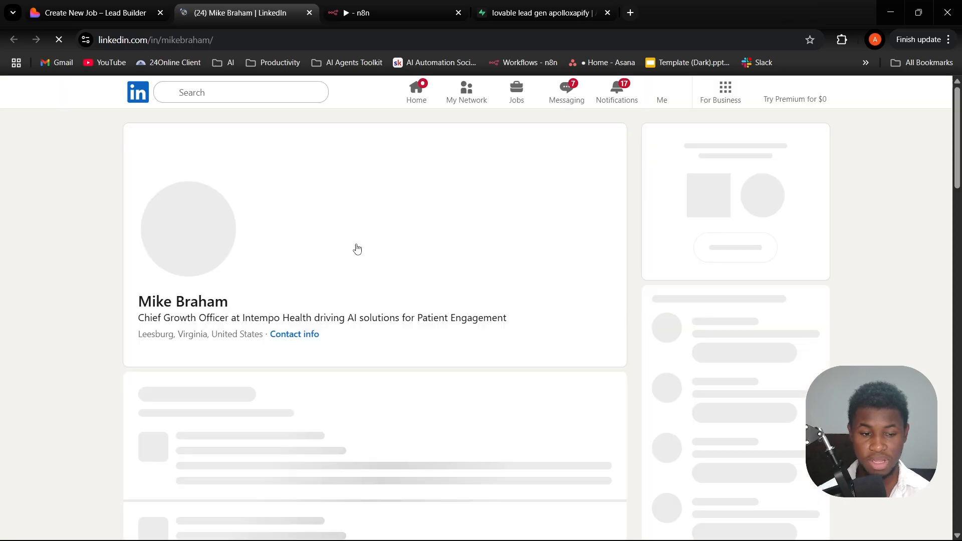
{"action": "left_click", "coordinate": [86, 7]}
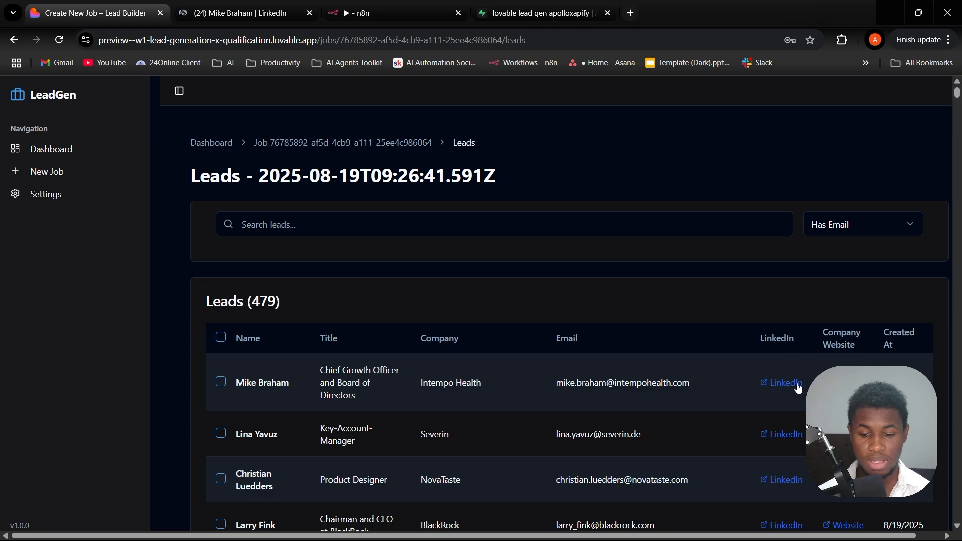
{"action": "left_click", "coordinate": [845, 383]}
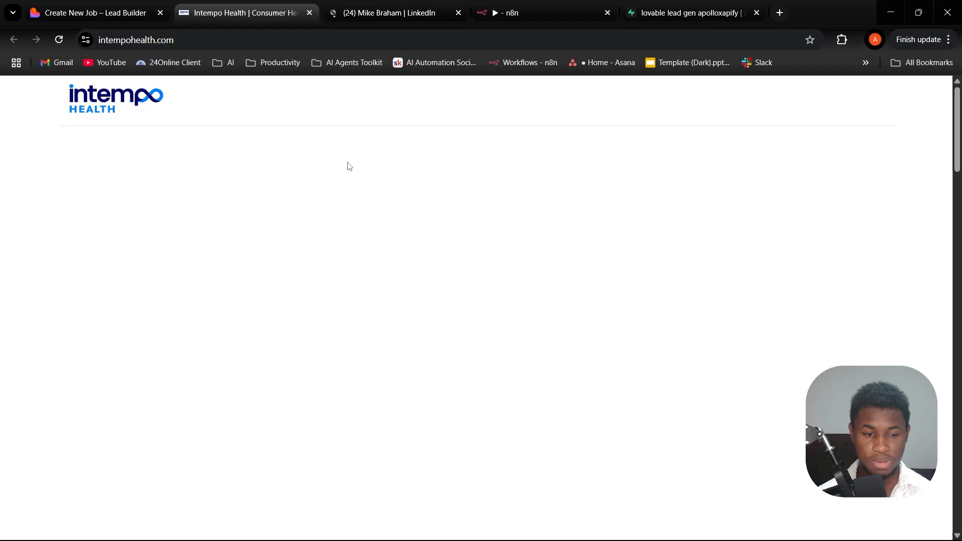
{"action": "scroll", "coordinate": [327, 130], "scroll_direction": "down", "scroll_amount": 5}
{"action": "scroll", "coordinate": [333, 148], "scroll_direction": "up", "scroll_amount": 6}
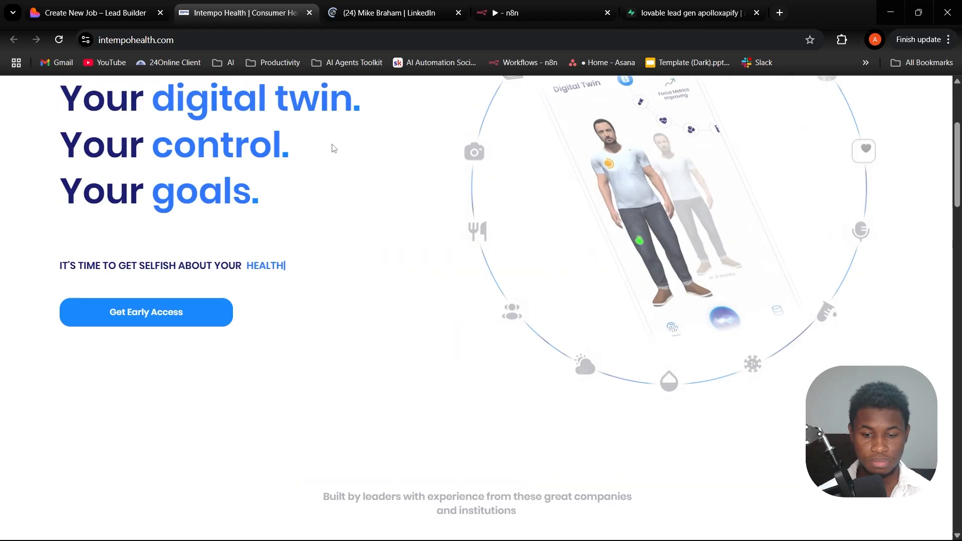
{"action": "left_click", "coordinate": [305, 14]}
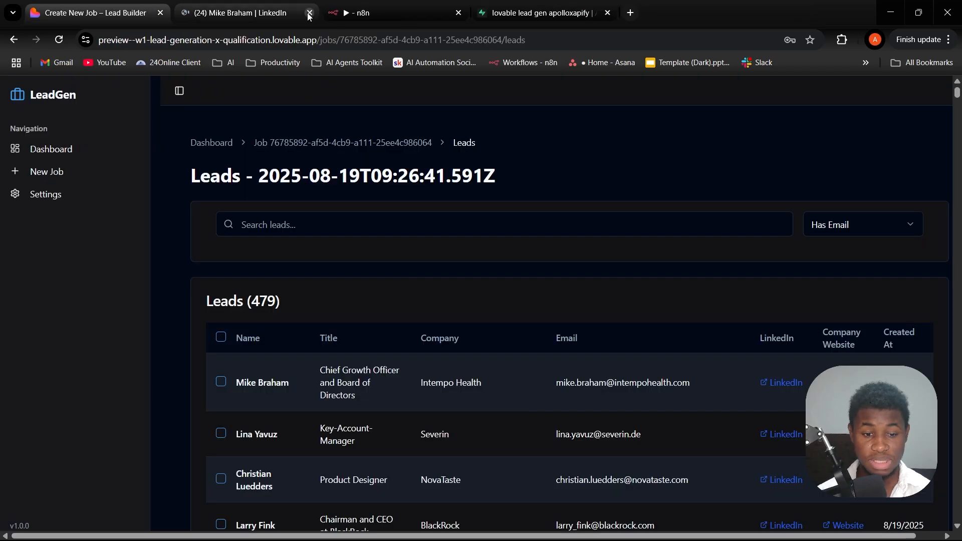
{"action": "left_click", "coordinate": [264, 9]}
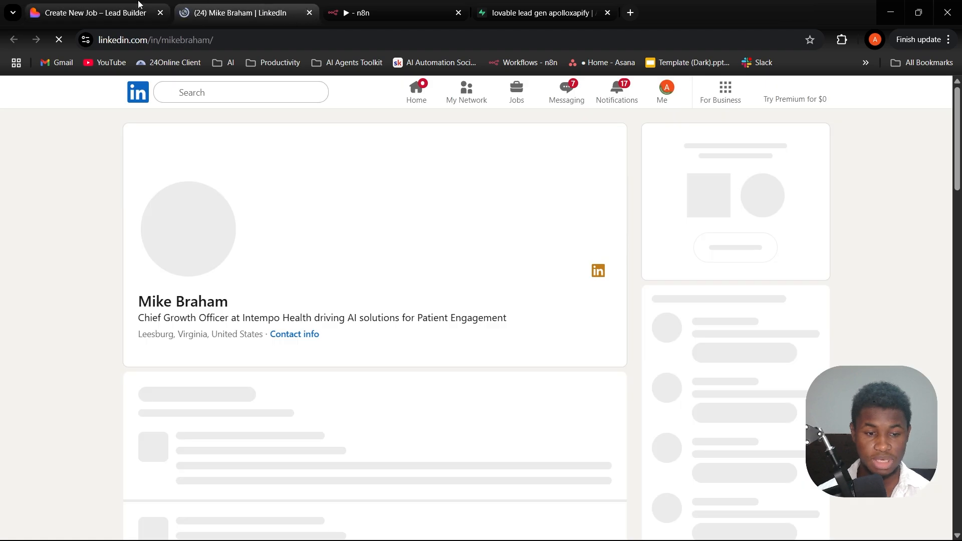
{"action": "left_click", "coordinate": [310, 13]}
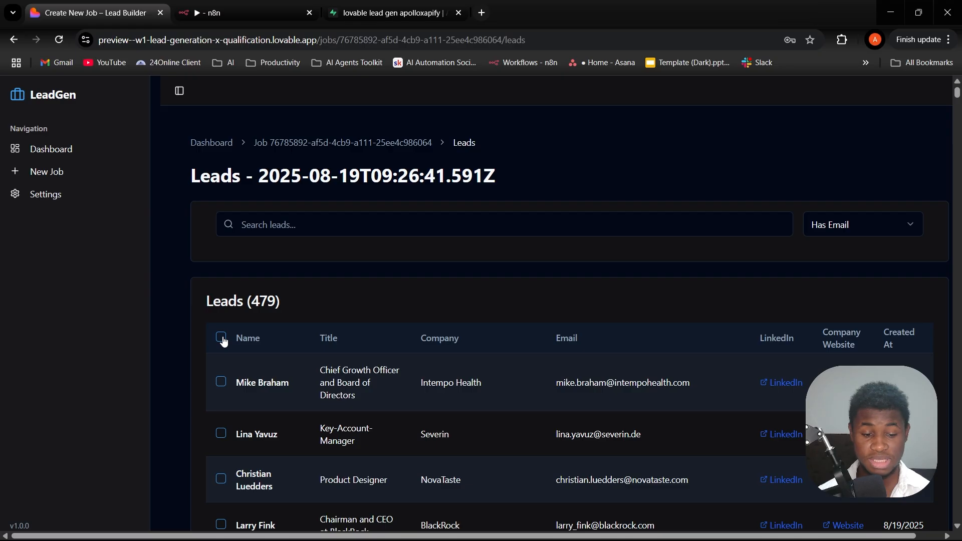
- Select all leads in the Has Email list and export them as CSV
{"action": "left_click", "coordinate": [844, 225]}
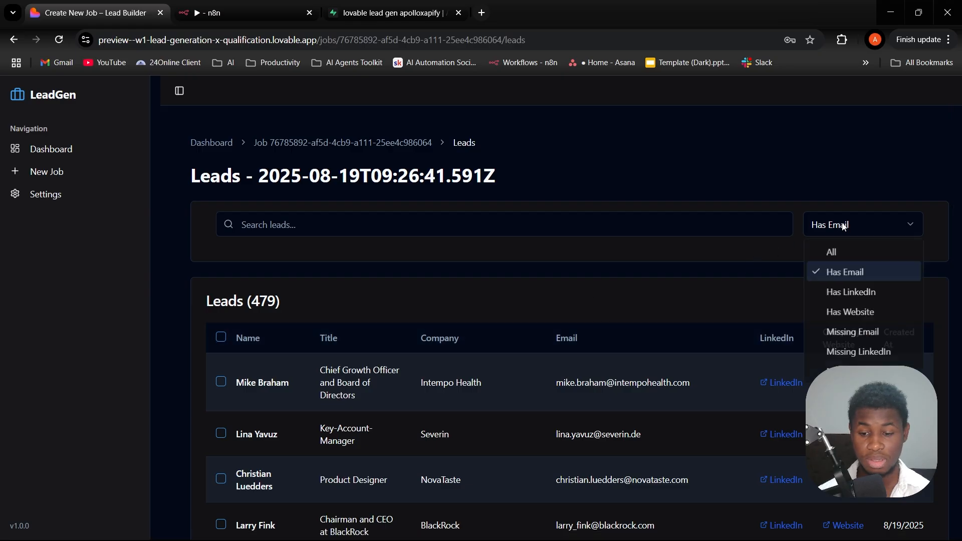
{"action": "left_click", "coordinate": [735, 275]}
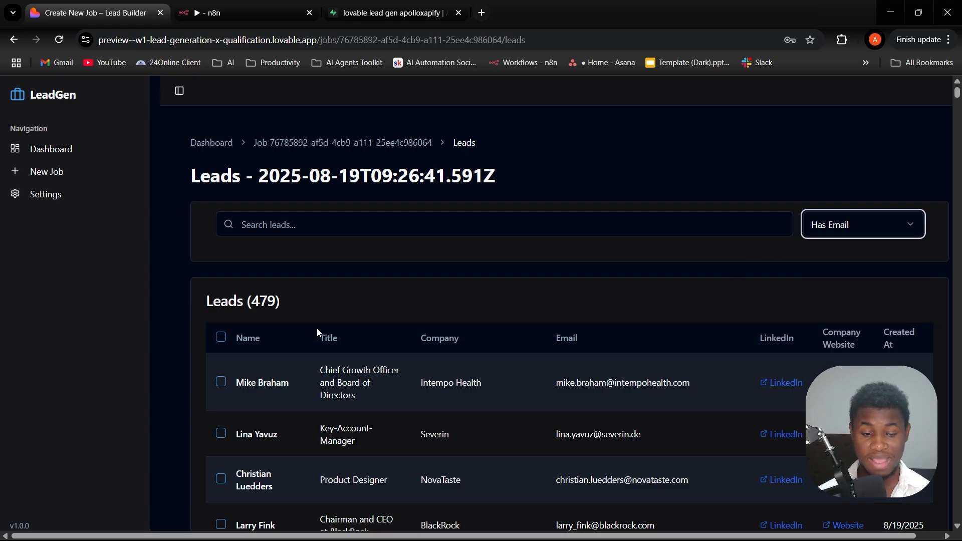
{"action": "left_click", "coordinate": [222, 339]}
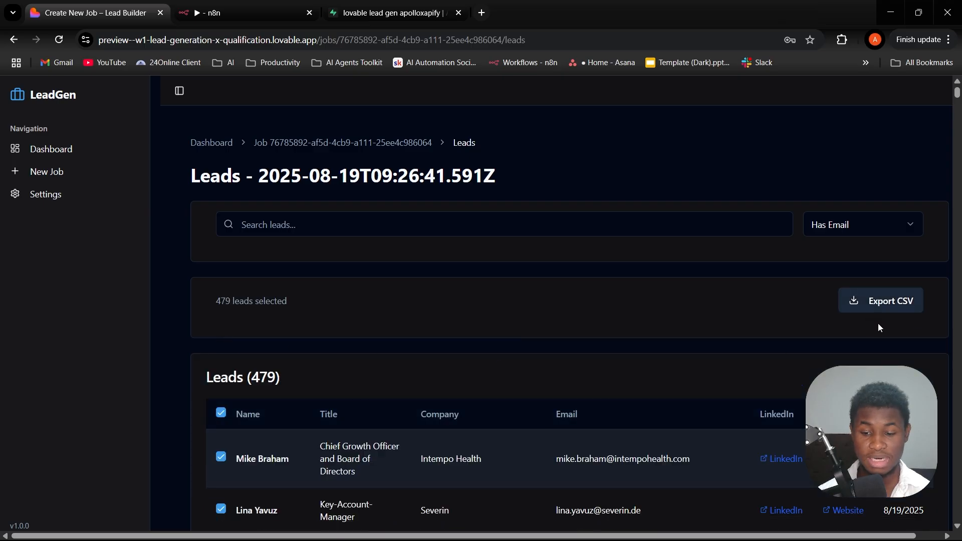
{"action": "left_click", "coordinate": [871, 304]}
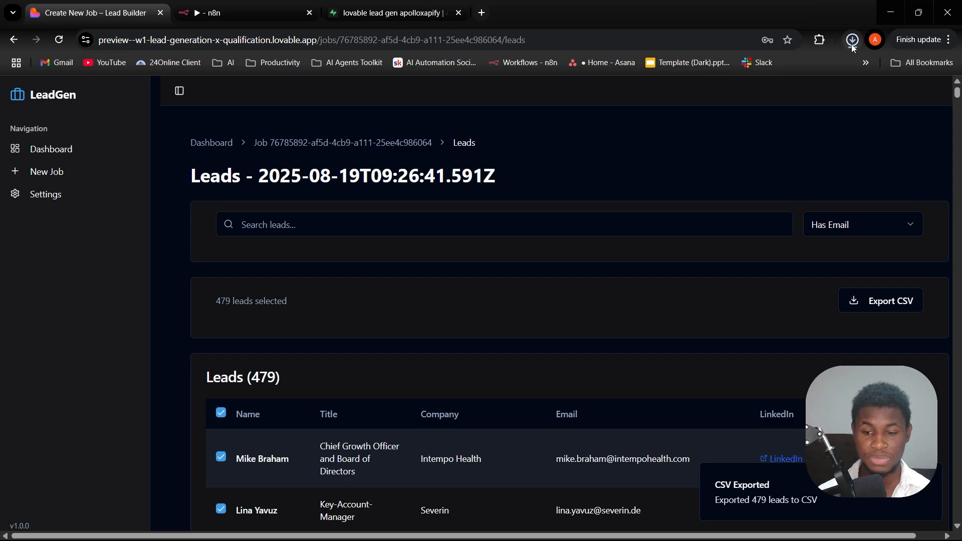
- Open the downloaded leads CSV in Excel, dismiss the data loss notice, review the columns, and close the workbook
{"action": "left_click", "coordinate": [853, 44]}
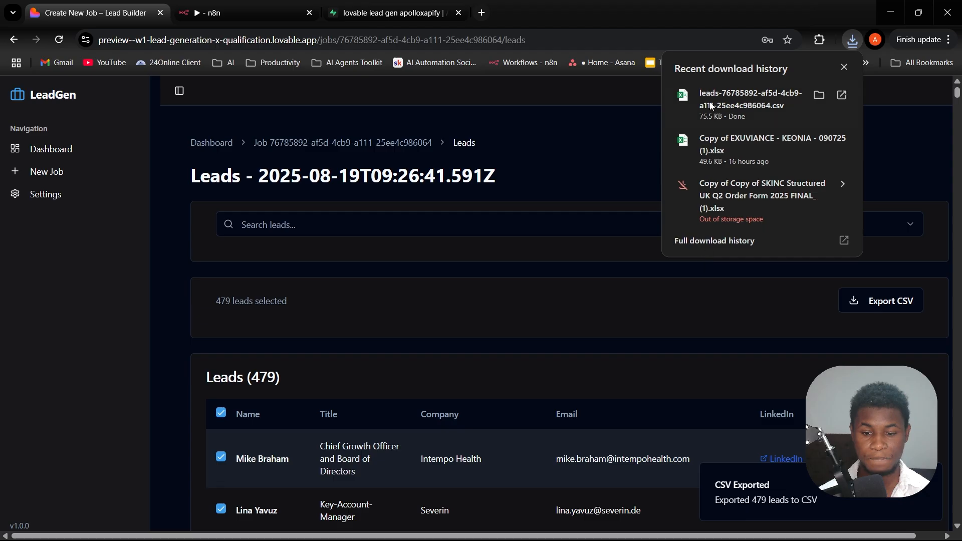
{"action": "left_click", "coordinate": [711, 123]}
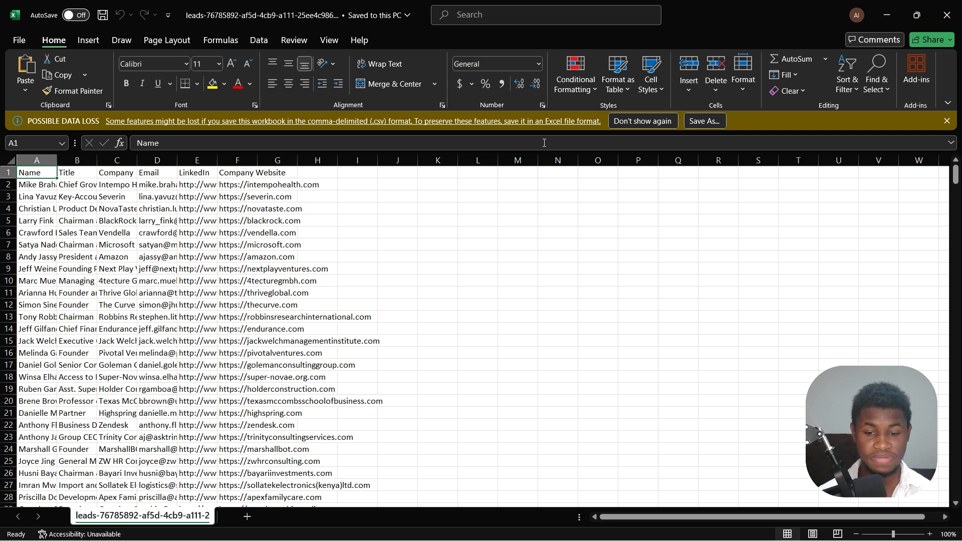
{"action": "left_click", "coordinate": [946, 121]}
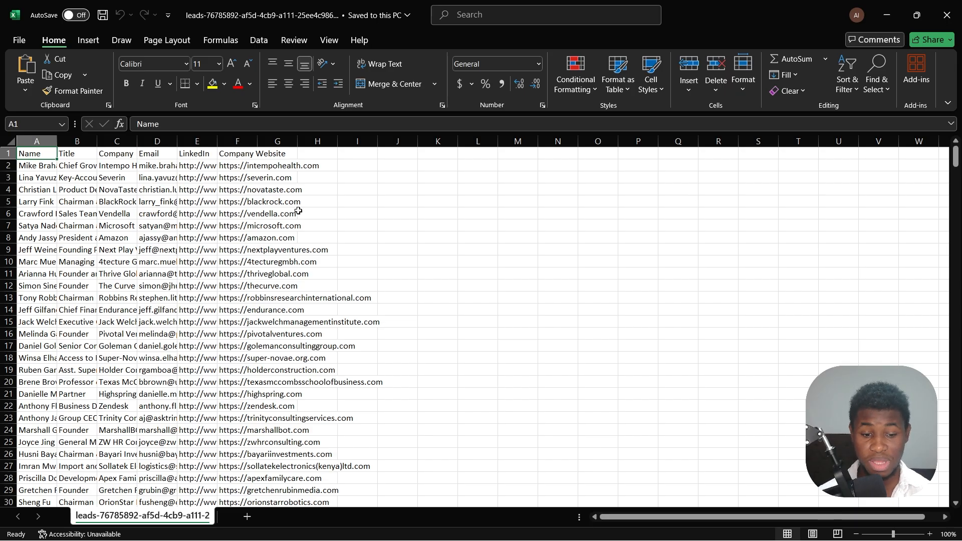
{"action": "left_click", "coordinate": [947, 15]}
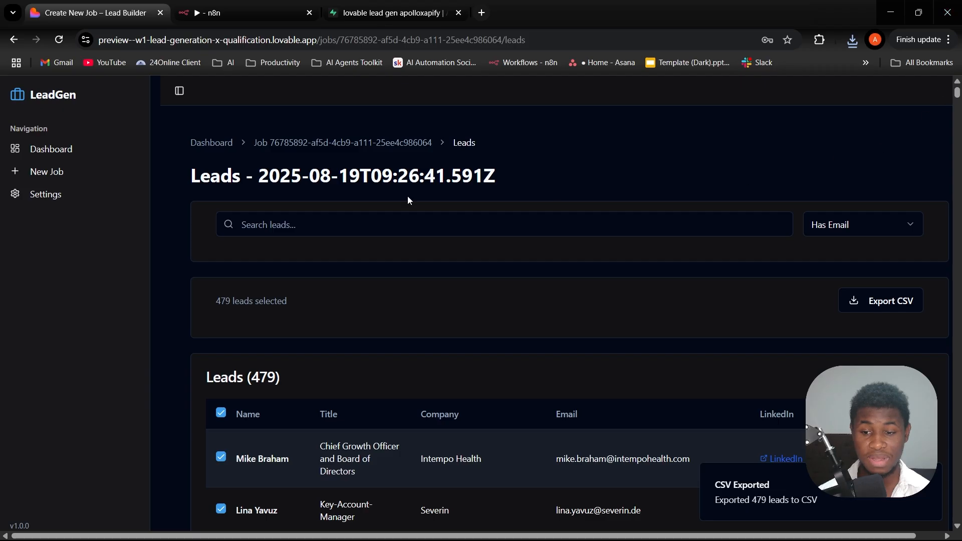
- Return to the LeadGen dashboard and review the summary cards and recent jobs
{"action": "scroll", "coordinate": [413, 326], "scroll_direction": "down", "scroll_amount": 5}
{"action": "scroll", "coordinate": [417, 330], "scroll_direction": "up", "scroll_amount": 5}
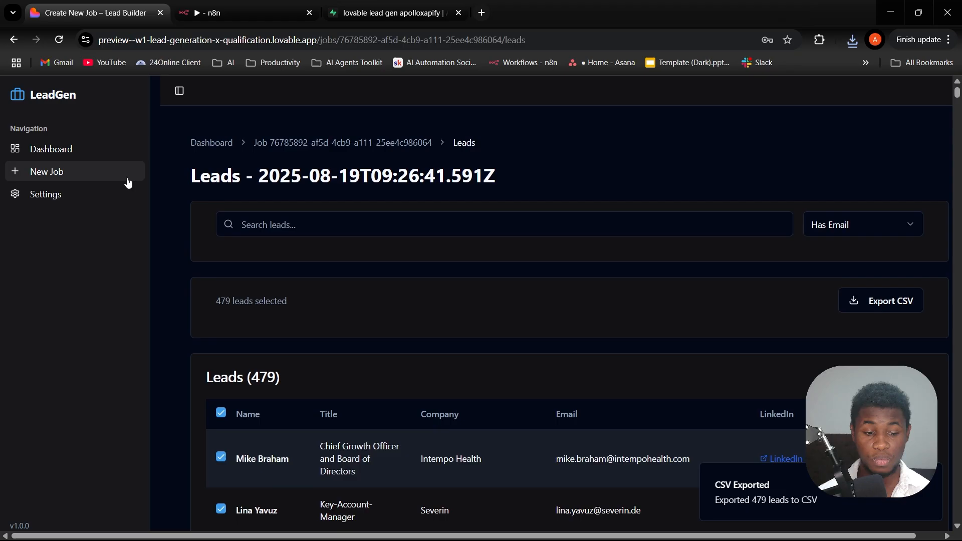
{"action": "left_click", "coordinate": [53, 153]}
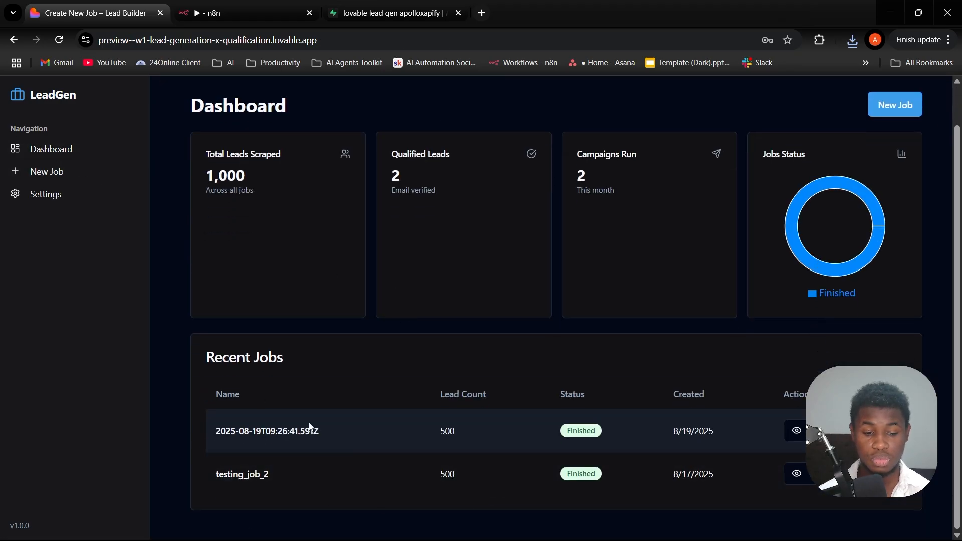
{"action": "scroll", "coordinate": [418, 401], "scroll_direction": "up", "scroll_amount": 1}
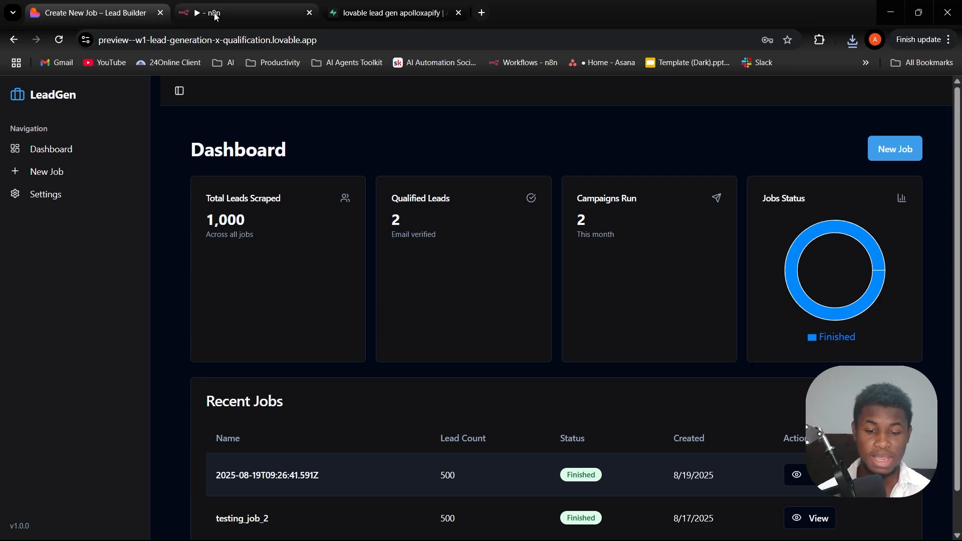
{"action": "scroll", "coordinate": [351, 243], "scroll_direction": "down", "scroll_amount": 1}
{"action": "scroll", "coordinate": [352, 188], "scroll_direction": "up", "scroll_amount": 1}
- Switch to n8n and open the Webhook node at the start of the apollo workflow
{"action": "left_click", "coordinate": [250, 5]}
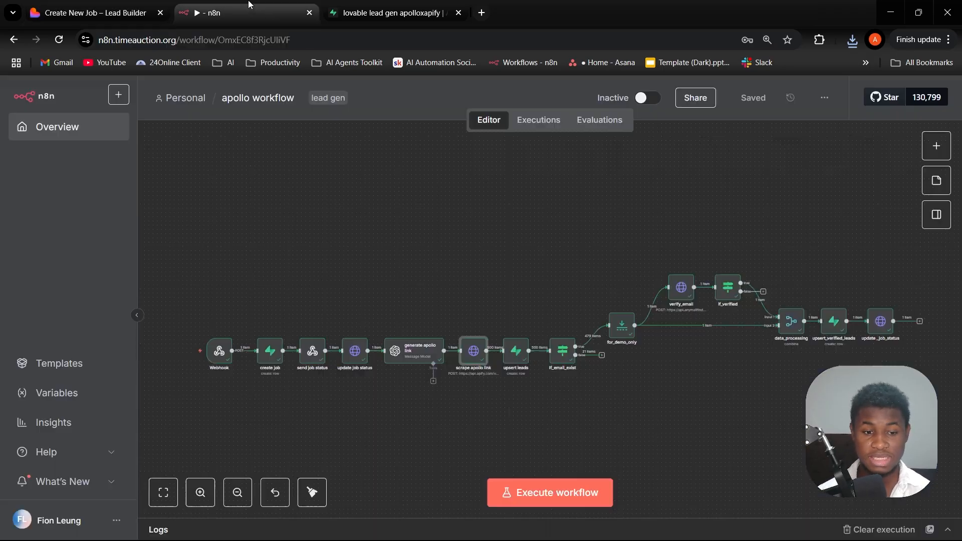
{"action": "scroll", "coordinate": [227, 327], "scroll_direction": "up", "scroll_amount": 4}
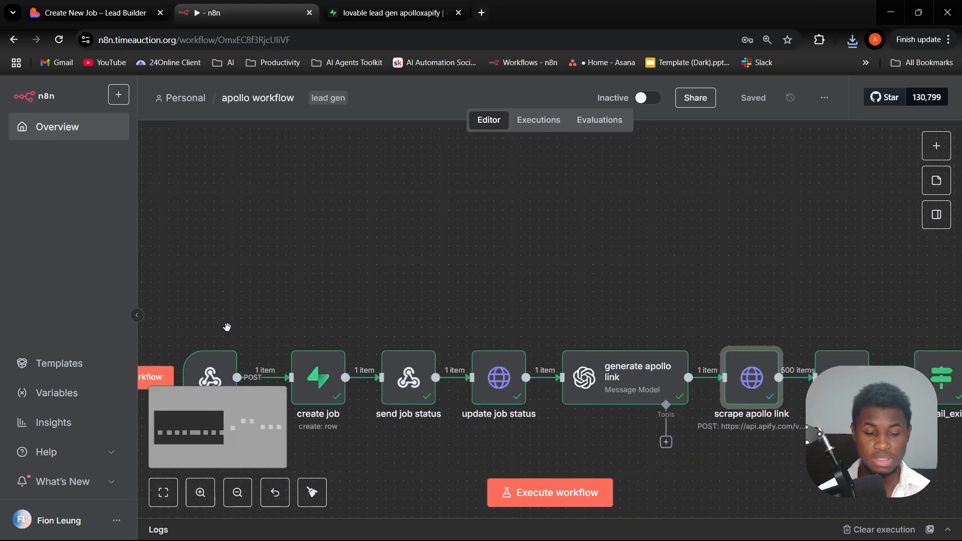
{"action": "left_click_drag", "start_coordinate": [236, 294], "coordinate": [343, 215]}
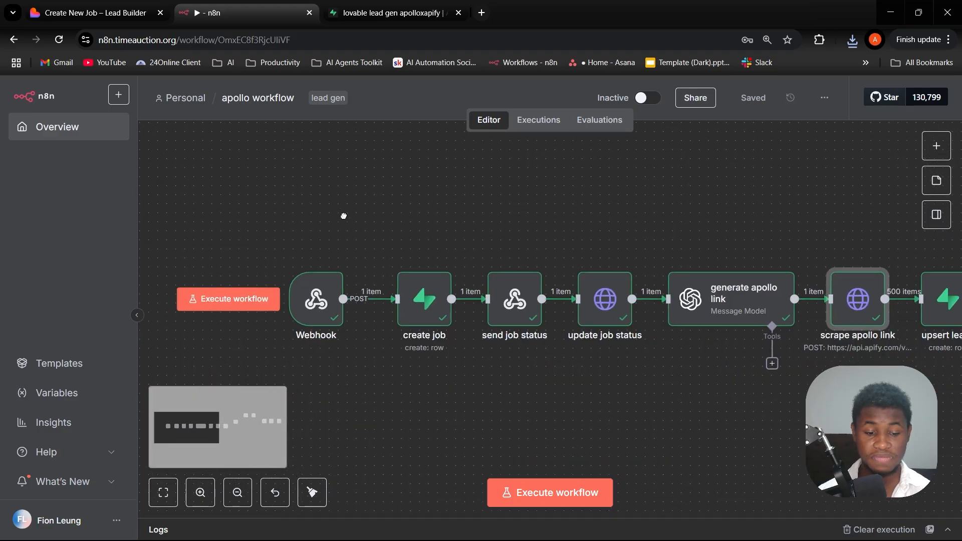
{"action": "double_click", "coordinate": [317, 301]}
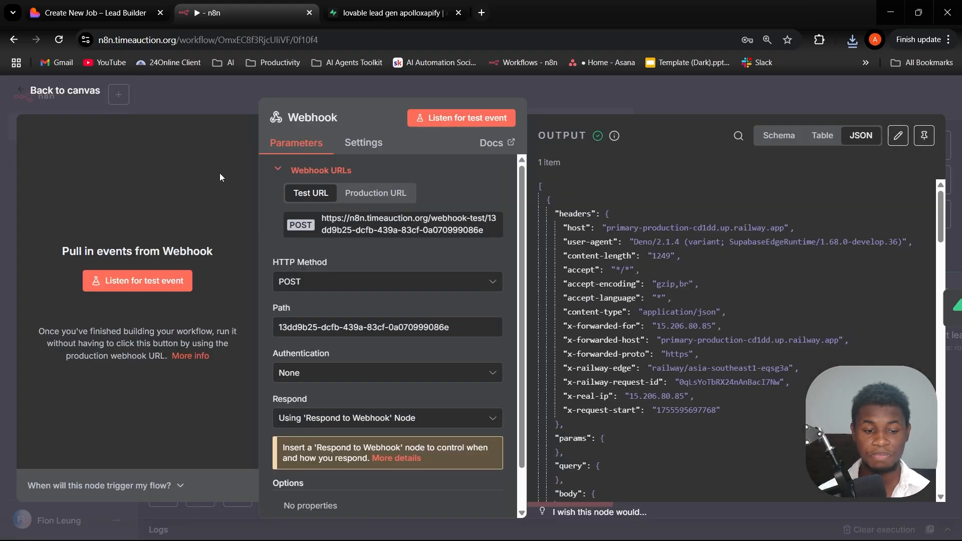
- Switch to LeadGen, open the new job form, and review its people filters and job creation fields
{"action": "left_click", "coordinate": [104, 14]}
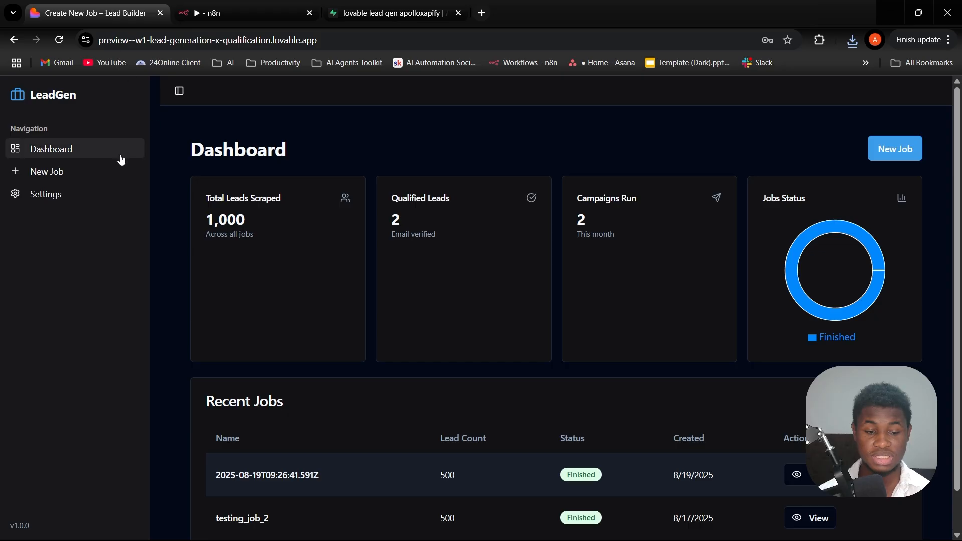
{"action": "left_click", "coordinate": [60, 172]}
{"action": "scroll", "coordinate": [410, 362], "scroll_direction": "down", "scroll_amount": 6}
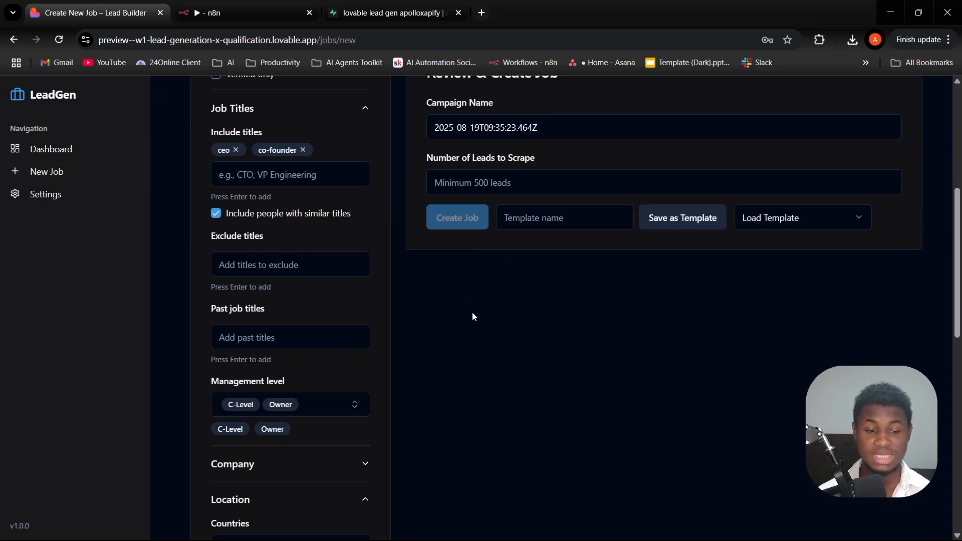
{"action": "scroll", "coordinate": [239, 251], "scroll_direction": "up", "scroll_amount": 6}
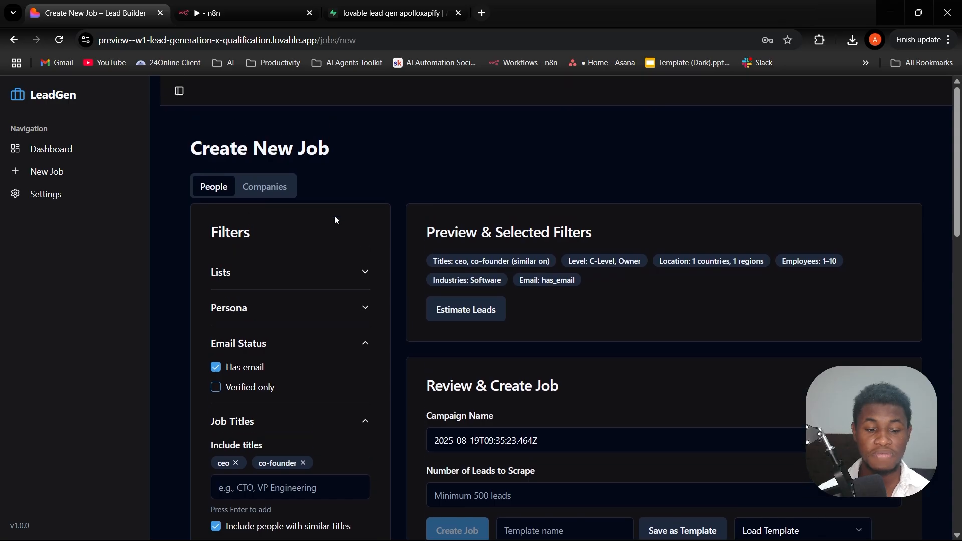
{"action": "scroll", "coordinate": [350, 301], "scroll_direction": "down", "scroll_amount": 6}
{"action": "scroll", "coordinate": [287, 133], "scroll_direction": "up", "scroll_amount": 6}
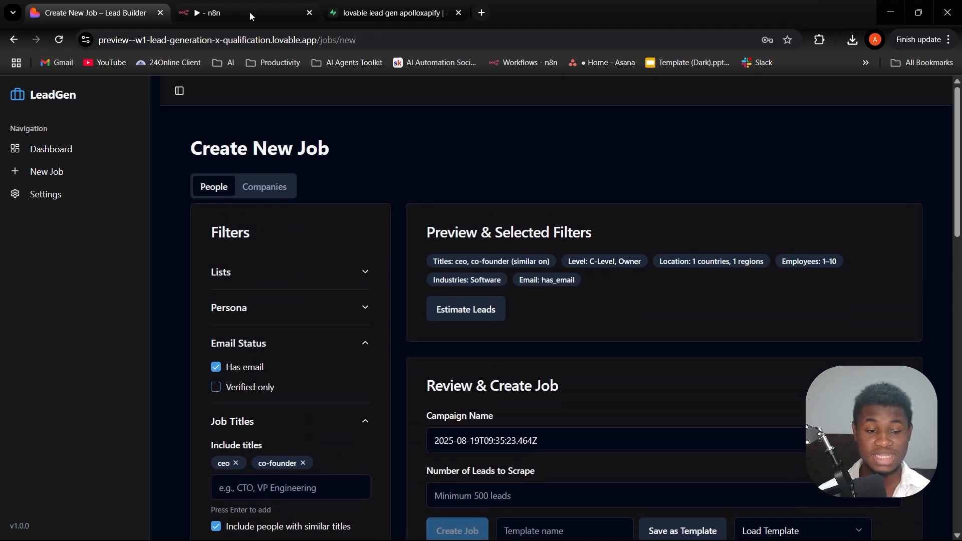
- Switch back to n8n and examine the job details and filters in the body of the Webhook node's JSON output
{"action": "left_click", "coordinate": [250, 12]}
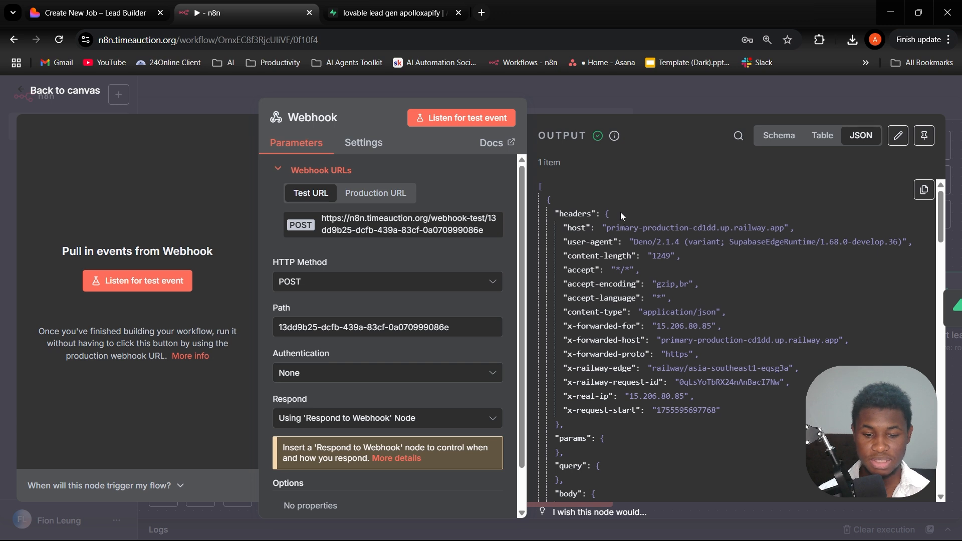
{"action": "scroll", "coordinate": [646, 217], "scroll_direction": "down", "scroll_amount": 8}
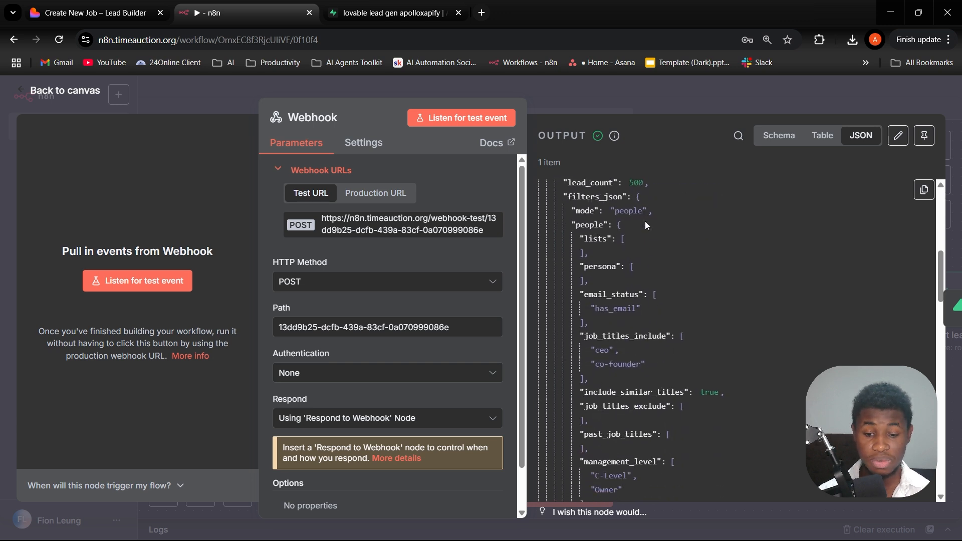
{"action": "scroll", "coordinate": [645, 221], "scroll_direction": "up", "scroll_amount": 3}
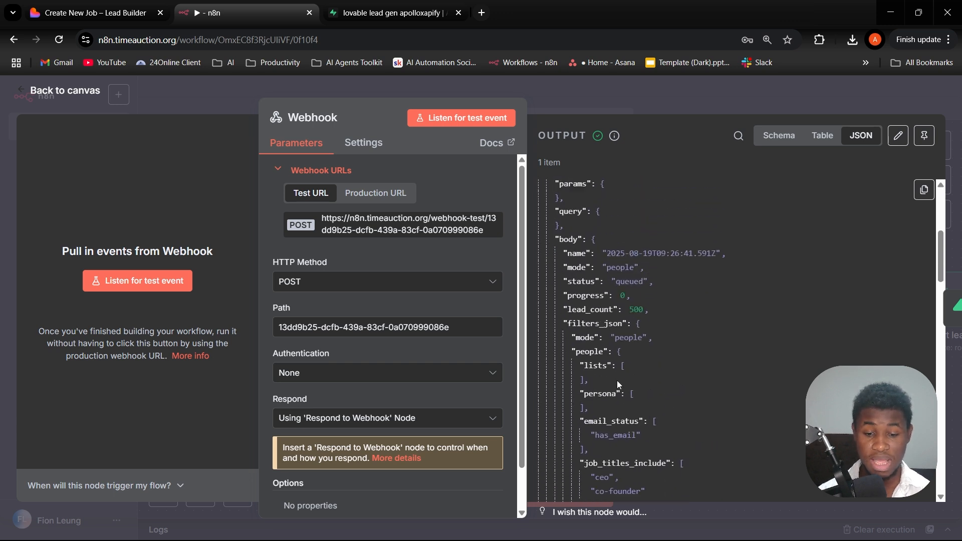
{"action": "scroll", "coordinate": [589, 251], "scroll_direction": "up", "scroll_amount": 2}
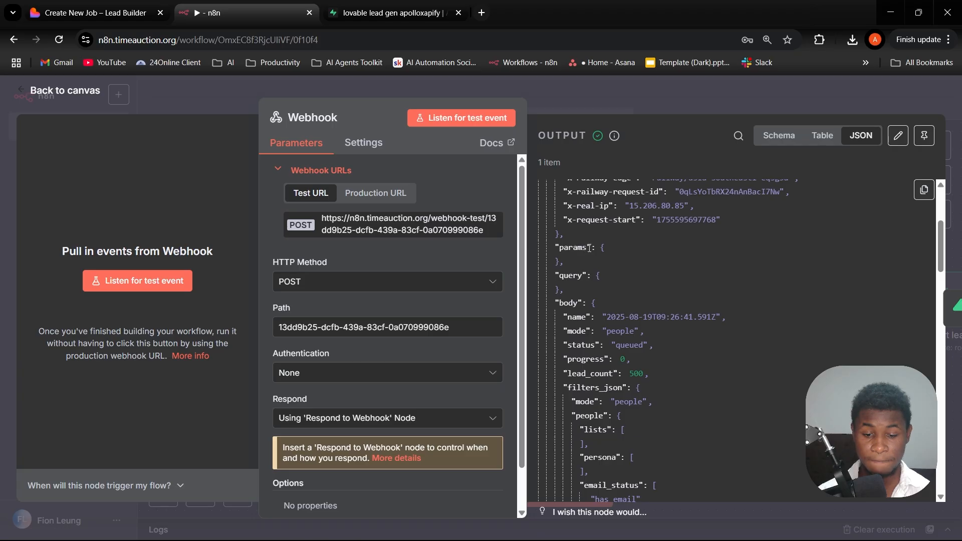
{"action": "scroll", "coordinate": [589, 248], "scroll_direction": "up", "scroll_amount": 3}
{"action": "scroll", "coordinate": [590, 249], "scroll_direction": "down", "scroll_amount": 4}
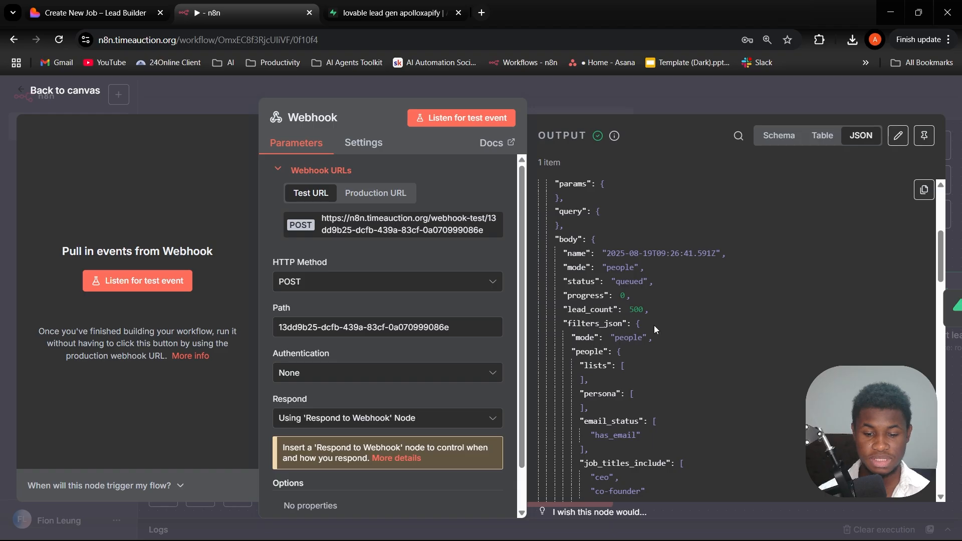
- Examine the people filters, company filters and API key fields in the Webhook node's JSON output, and close the node
{"action": "scroll", "coordinate": [638, 331], "scroll_direction": "down", "scroll_amount": 5}
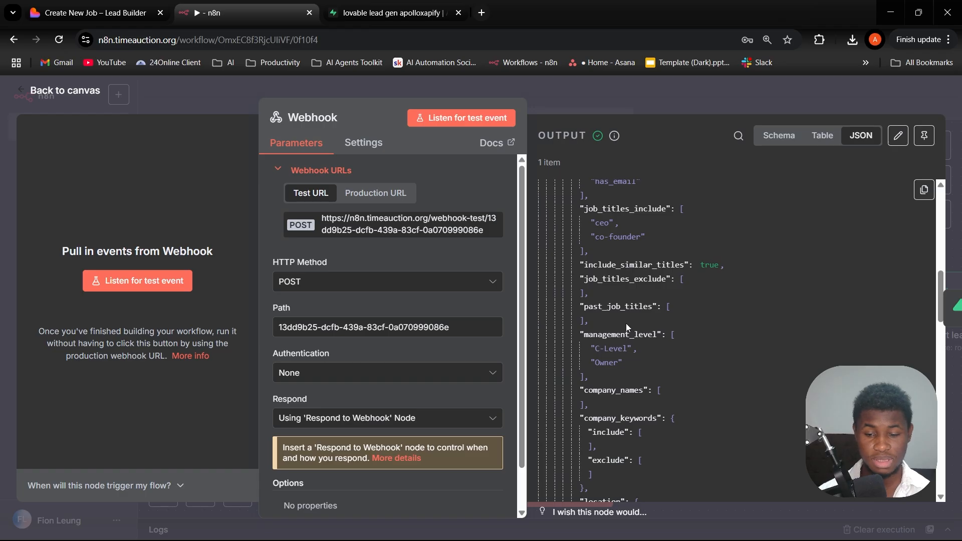
{"action": "scroll", "coordinate": [627, 326], "scroll_direction": "up", "scroll_amount": 5}
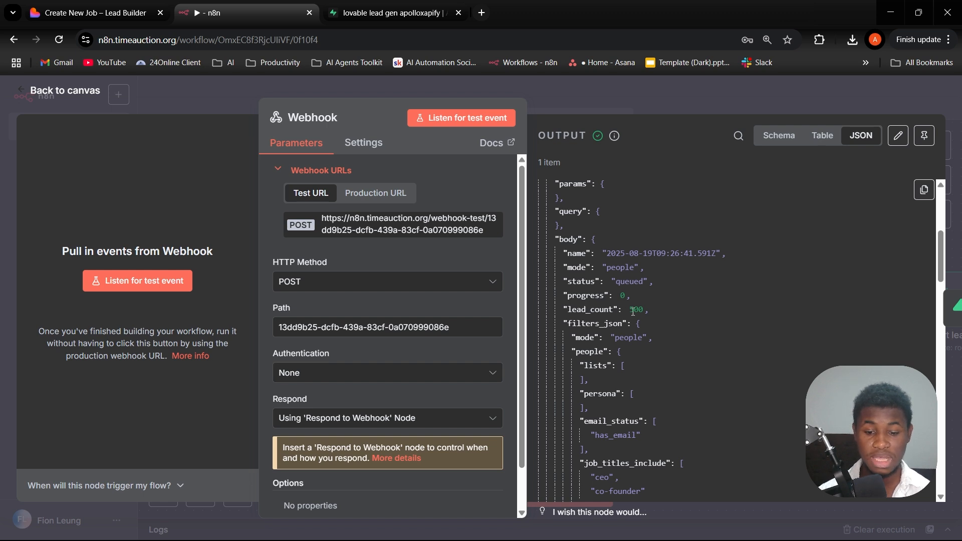
{"action": "scroll", "coordinate": [633, 311], "scroll_direction": "down", "scroll_amount": 8}
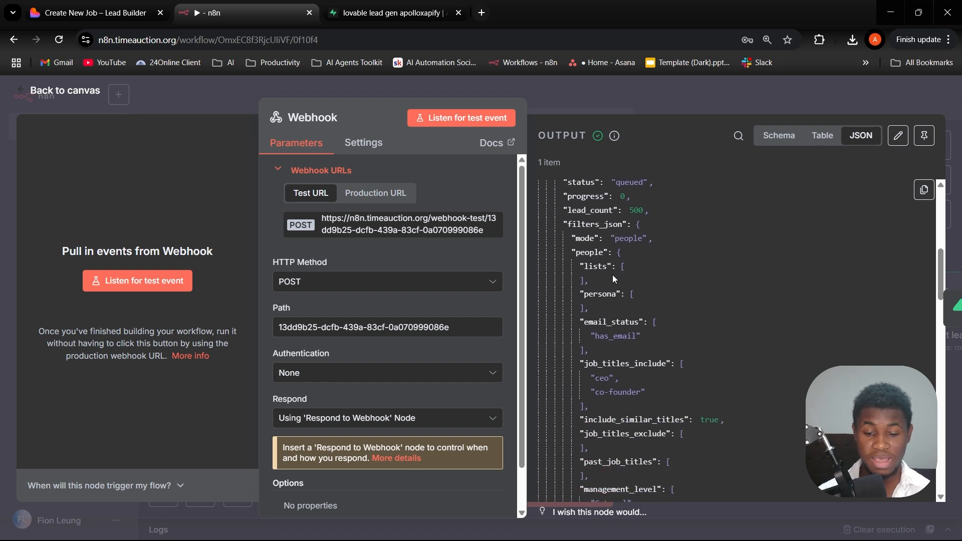
{"action": "scroll", "coordinate": [617, 286], "scroll_direction": "down", "scroll_amount": 10}
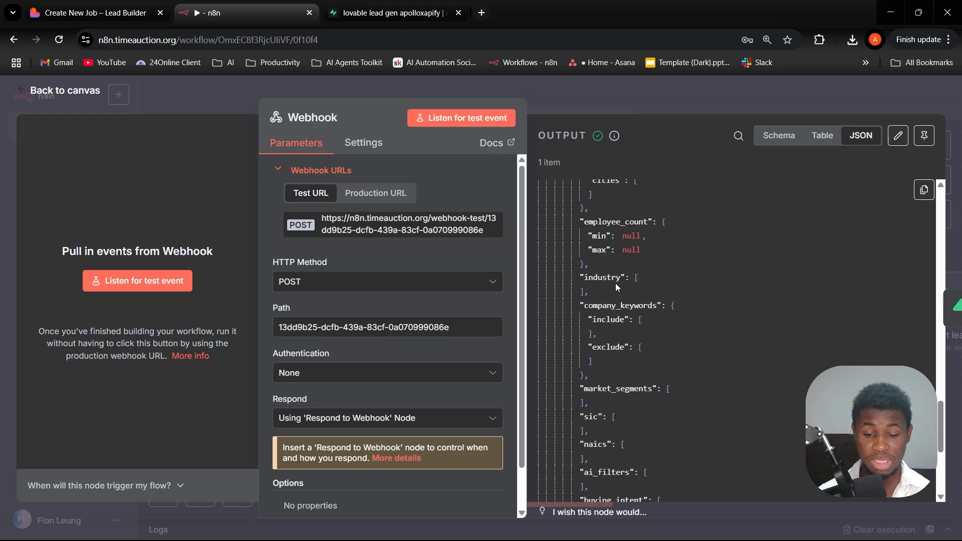
{"action": "scroll", "coordinate": [617, 286], "scroll_direction": "down", "scroll_amount": 3}
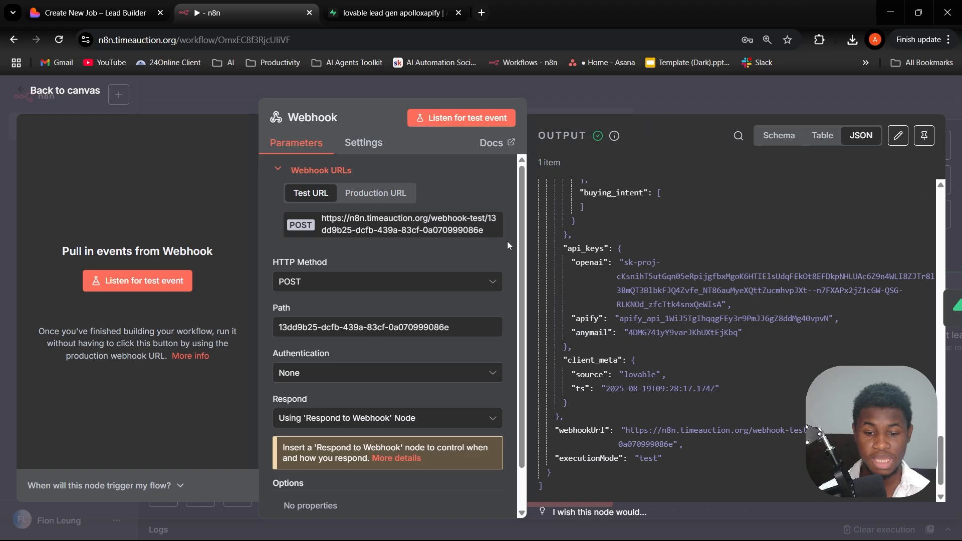
{"action": "key", "text": "Escape"}
- Open the create job node and review its Supabase credential, resource, operation and target table
{"action": "left_click", "coordinate": [434, 301]}
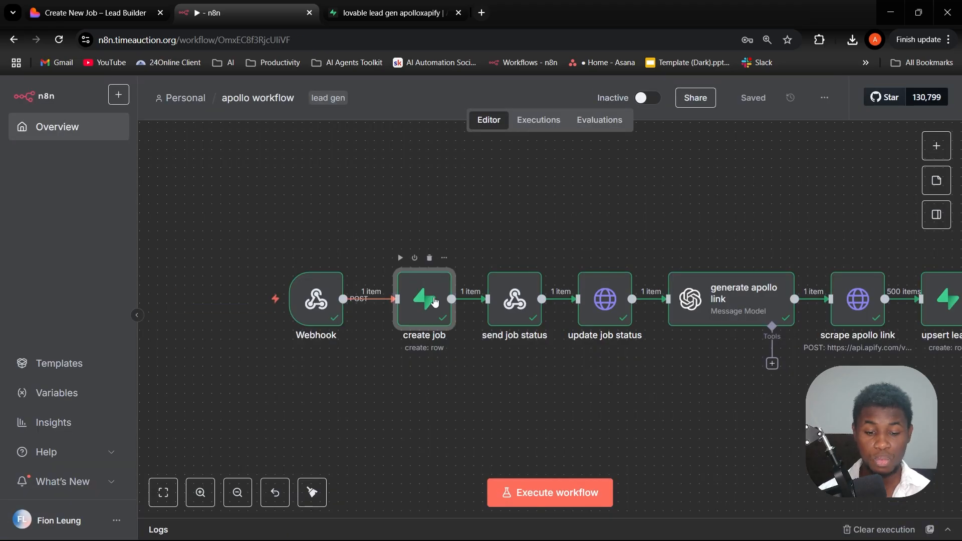
{"action": "double_click", "coordinate": [434, 299]}
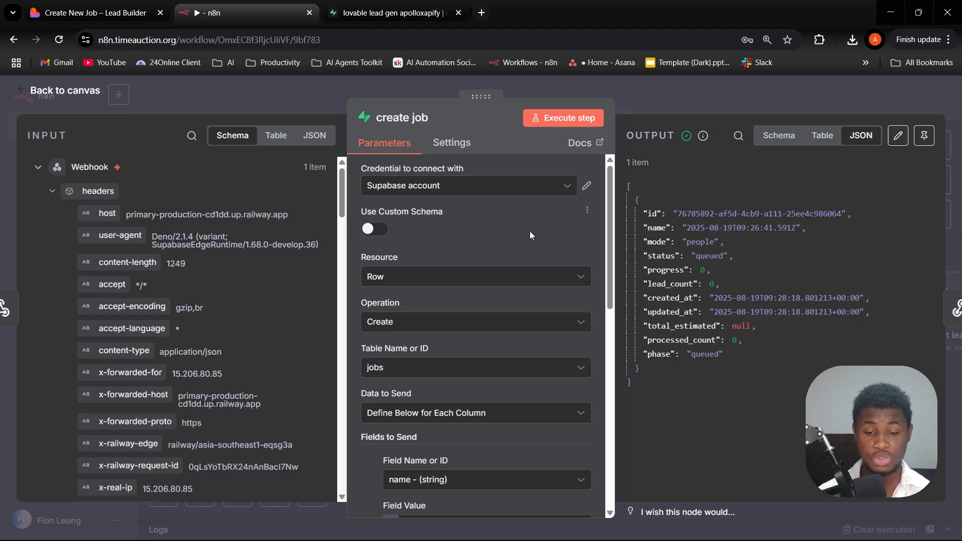
{"action": "scroll", "coordinate": [554, 245], "scroll_direction": "down", "scroll_amount": 3}
{"action": "scroll", "coordinate": [553, 245], "scroll_direction": "up", "scroll_amount": 3}
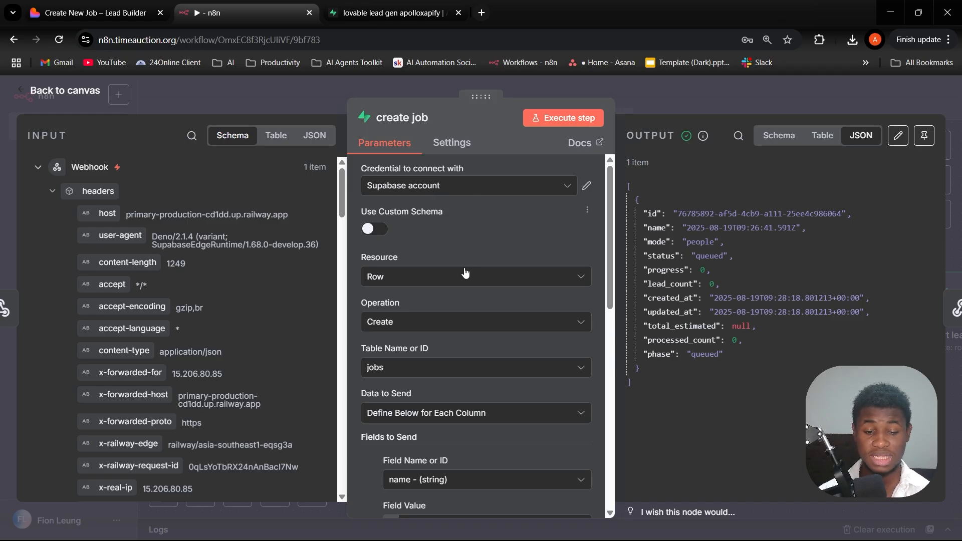
{"action": "scroll", "coordinate": [420, 292], "scroll_direction": "down", "scroll_amount": 1}
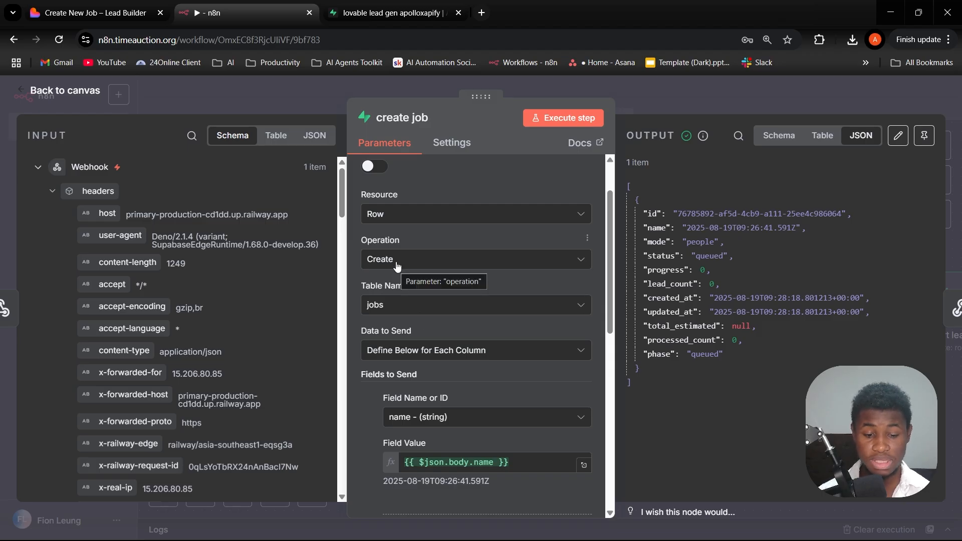
{"action": "scroll", "coordinate": [397, 265], "scroll_direction": "down", "scroll_amount": 1}
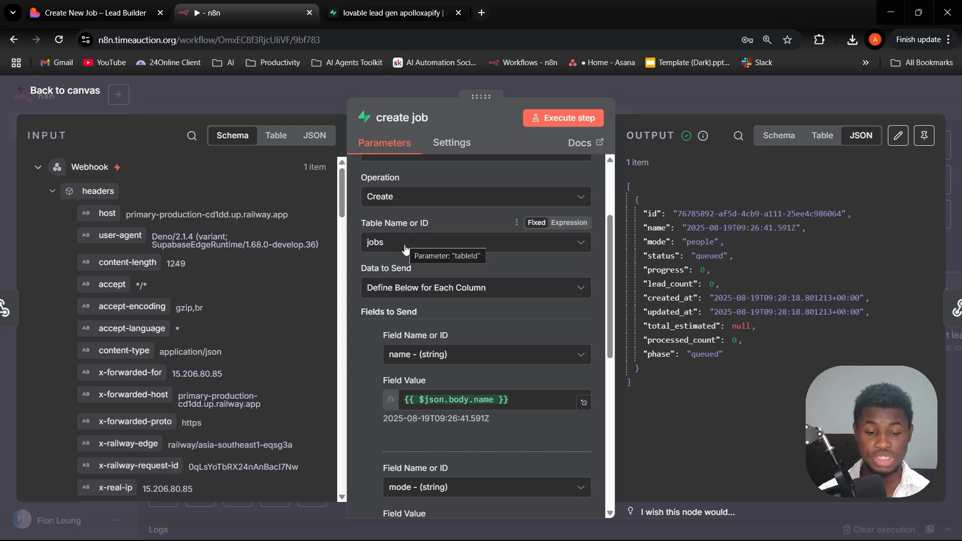
- Examine the name, mode, status and progress field mappings of the create job node, and return to the canvas
{"action": "scroll", "coordinate": [436, 268], "scroll_direction": "down", "scroll_amount": 1}
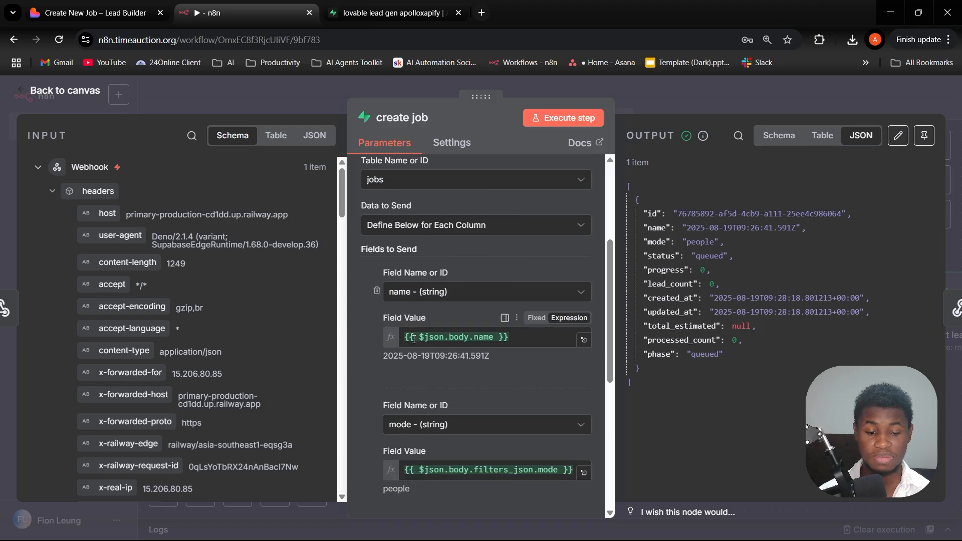
{"action": "scroll", "coordinate": [460, 341], "scroll_direction": "down", "scroll_amount": 2}
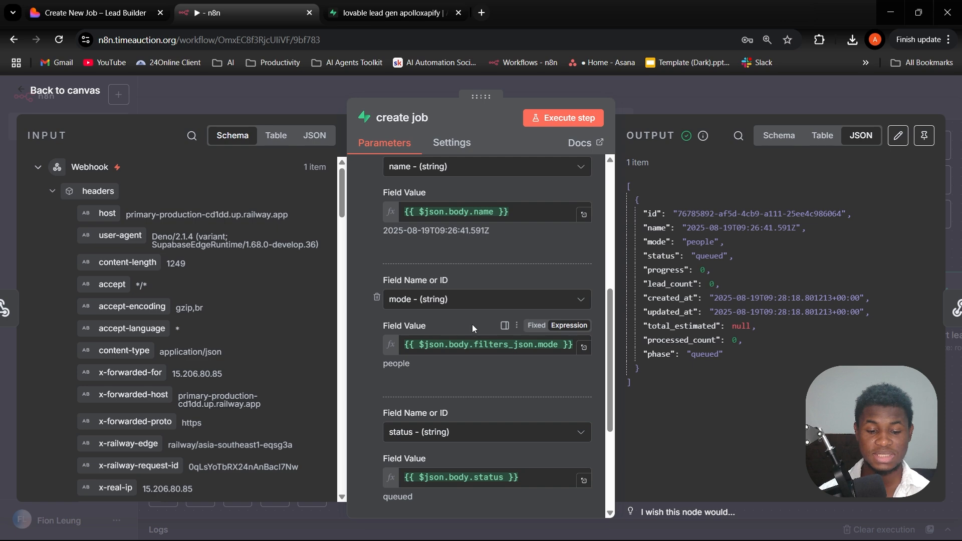
{"action": "scroll", "coordinate": [475, 340], "scroll_direction": "down", "scroll_amount": 3}
{"action": "scroll", "coordinate": [475, 340], "scroll_direction": "up", "scroll_amount": 6}
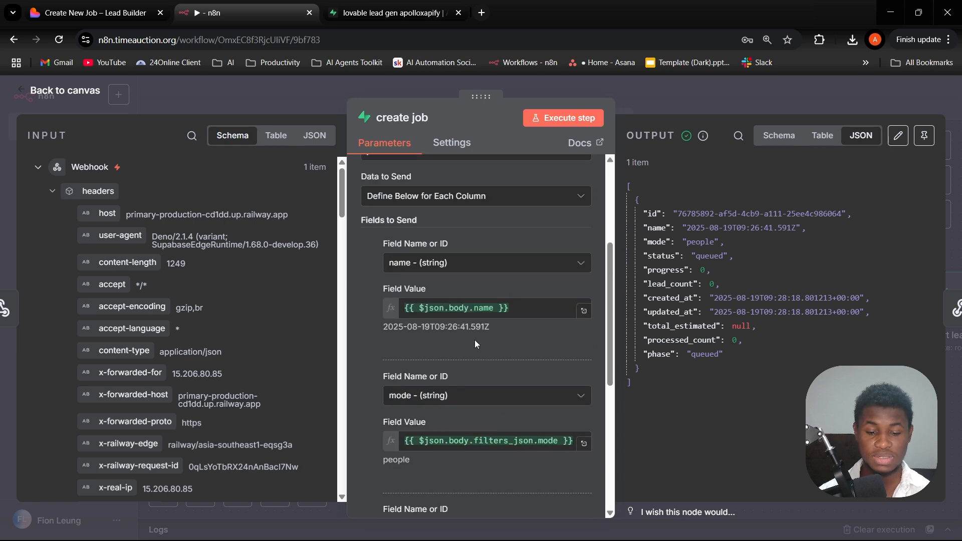
{"action": "scroll", "coordinate": [475, 340], "scroll_direction": "up", "scroll_amount": 1}
{"action": "scroll", "coordinate": [474, 340], "scroll_direction": "down", "scroll_amount": 5}
{"action": "scroll", "coordinate": [475, 340], "scroll_direction": "up", "scroll_amount": 3}
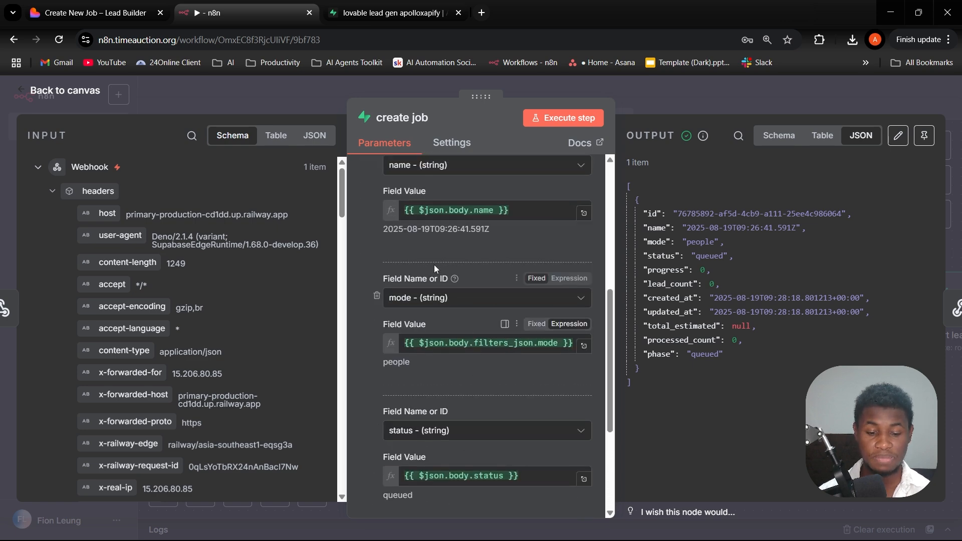
{"action": "scroll", "coordinate": [452, 293], "scroll_direction": "down", "scroll_amount": 1}
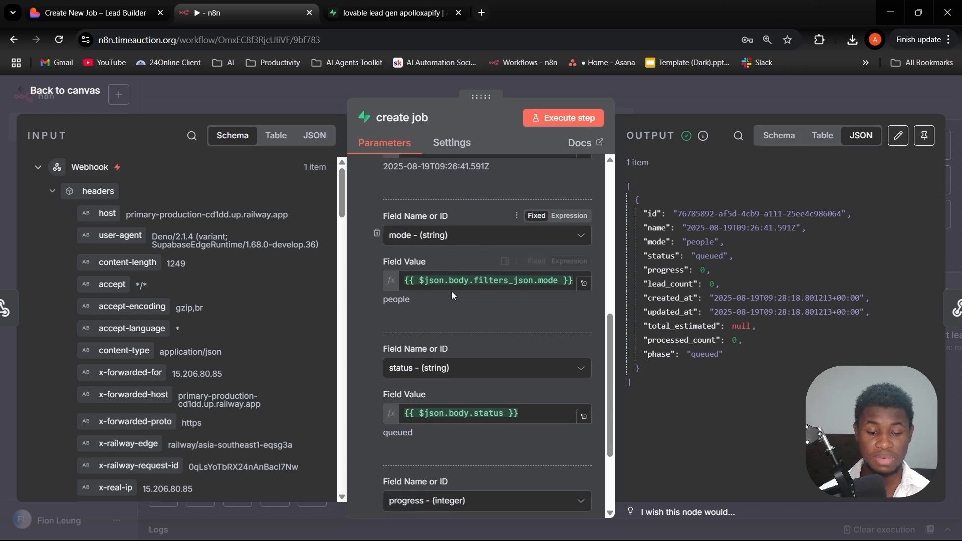
{"action": "scroll", "coordinate": [452, 290], "scroll_direction": "down", "scroll_amount": 1}
{"action": "scroll", "coordinate": [455, 326], "scroll_direction": "down", "scroll_amount": 1}
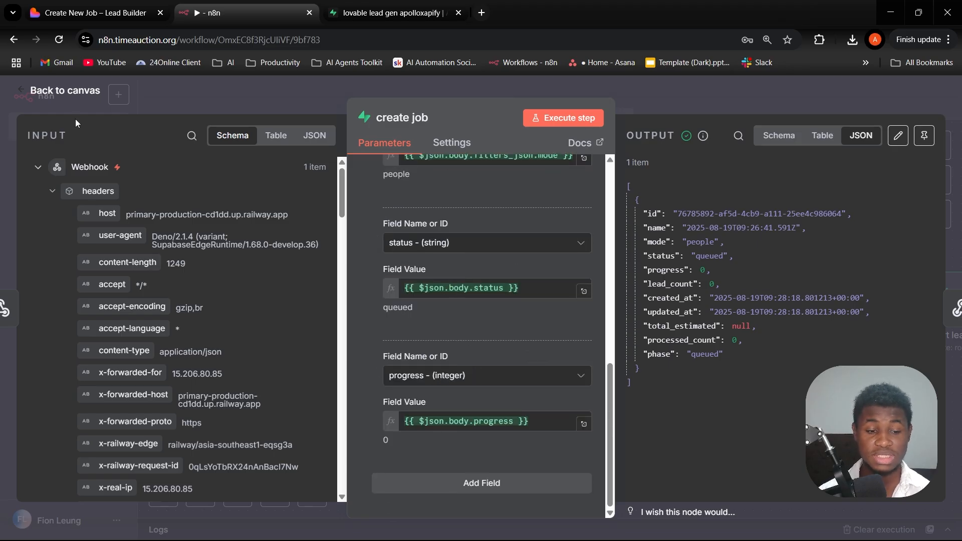
{"action": "mouse_move", "coordinate": [89, 4]}
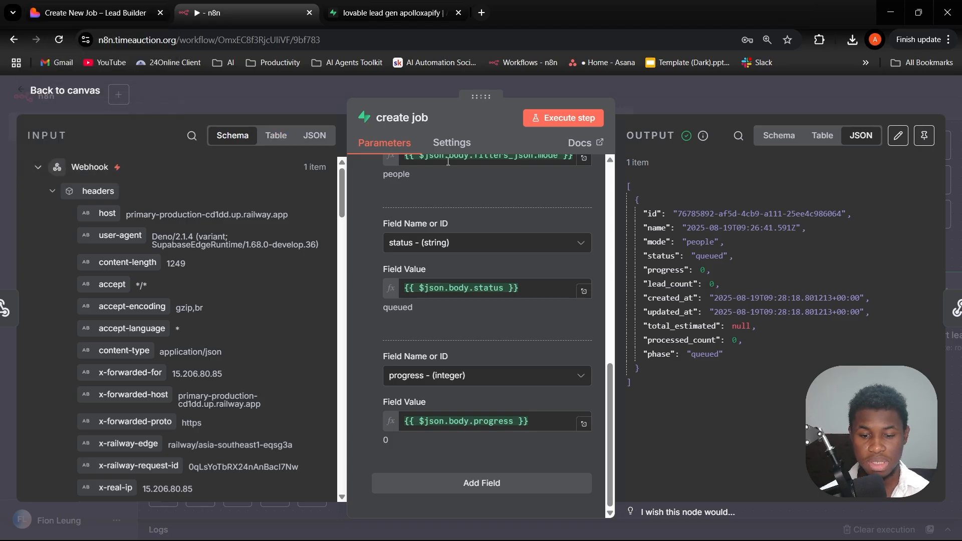
{"action": "left_click", "coordinate": [617, 106]}
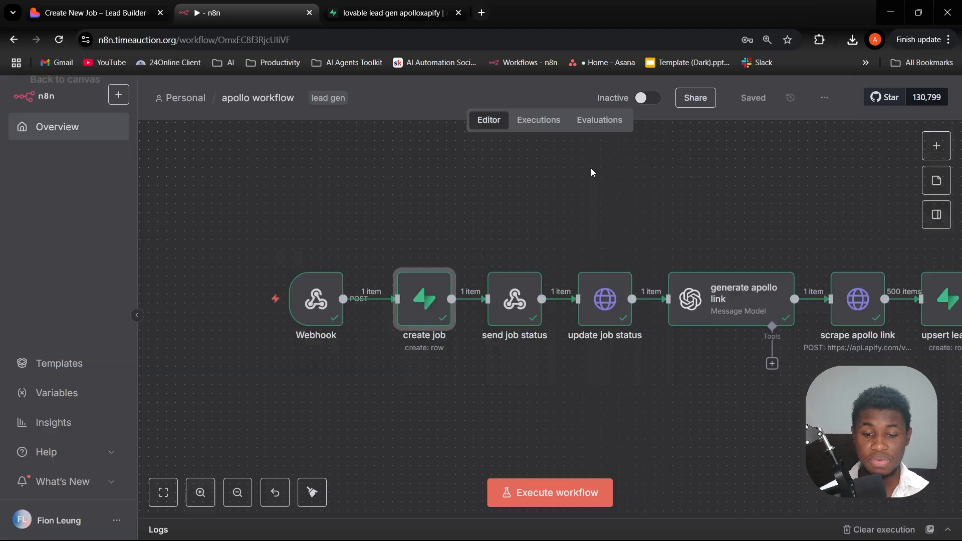
- Open the send job status node, review its JSON response body with the jobId expression, and close it
{"action": "left_click", "coordinate": [516, 301]}
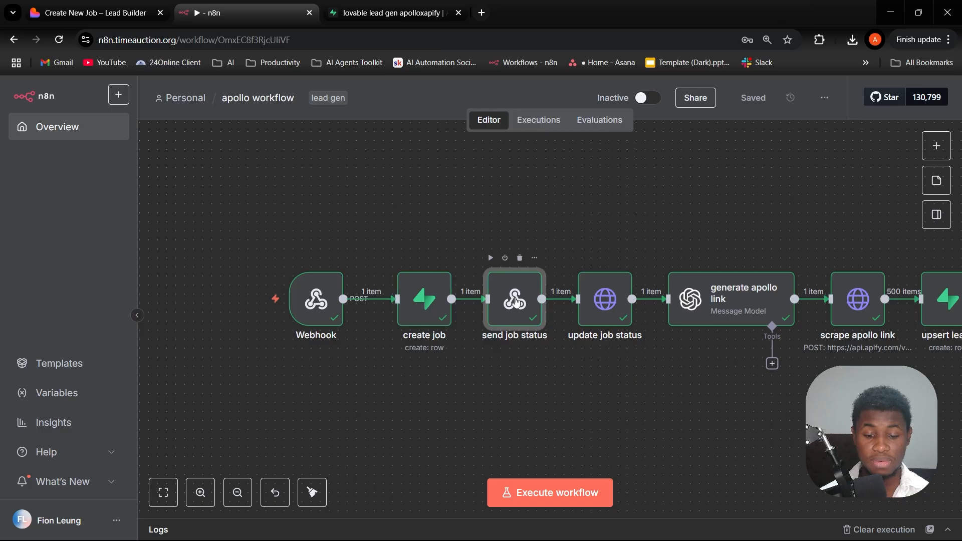
{"action": "double_click", "coordinate": [516, 300]}
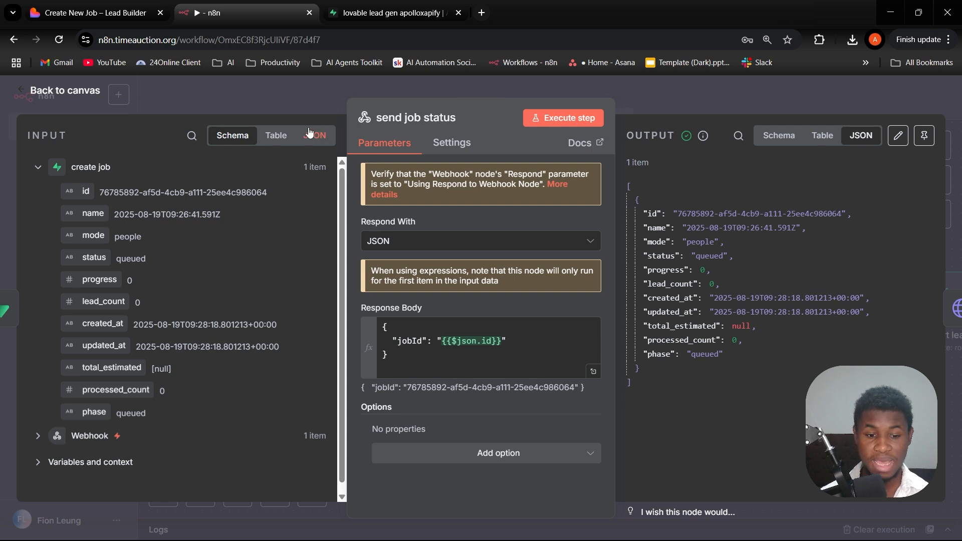
{"action": "left_click", "coordinate": [296, 87]}
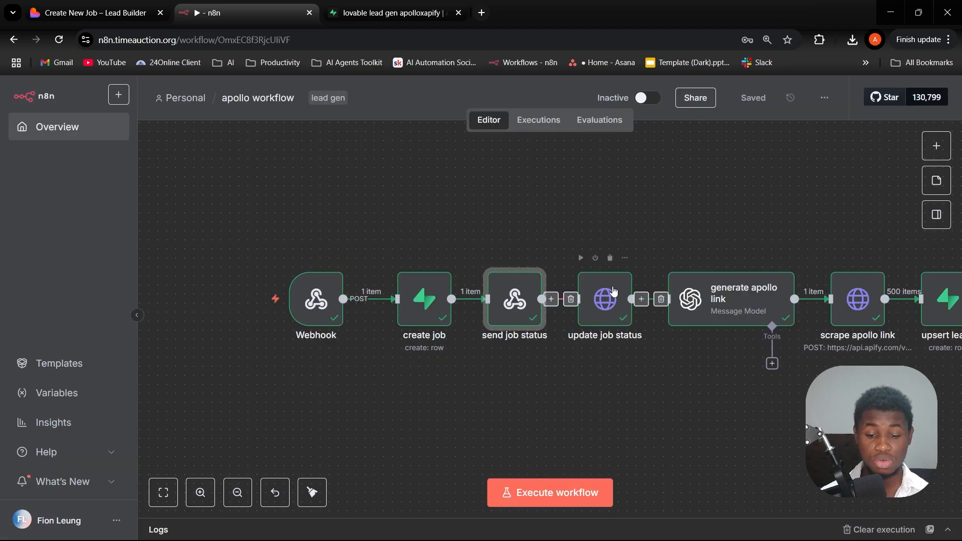
- Open the update job status node, review its PATCH method and Supabase jobs URL, and close it
{"action": "left_click", "coordinate": [614, 316]}
{"action": "double_click", "coordinate": [612, 314]}
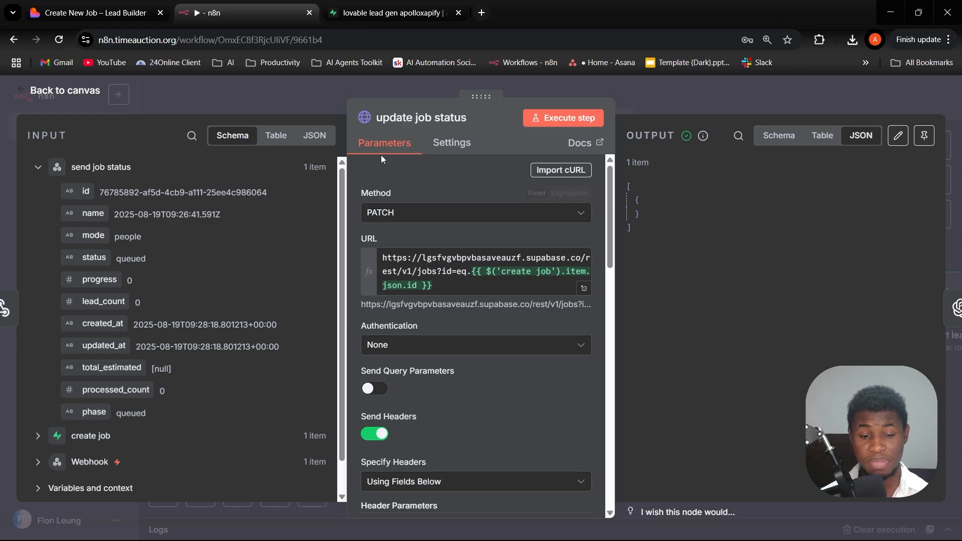
{"action": "left_click", "coordinate": [263, 96]}
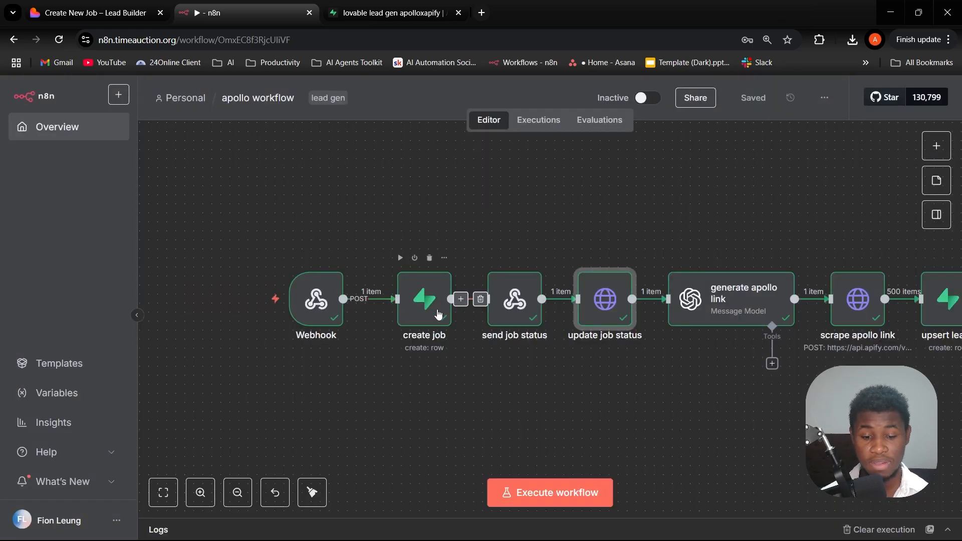
- Reopen the update job status node, examine its header parameters and JSON status body, and return to the canvas
{"action": "double_click", "coordinate": [610, 318]}
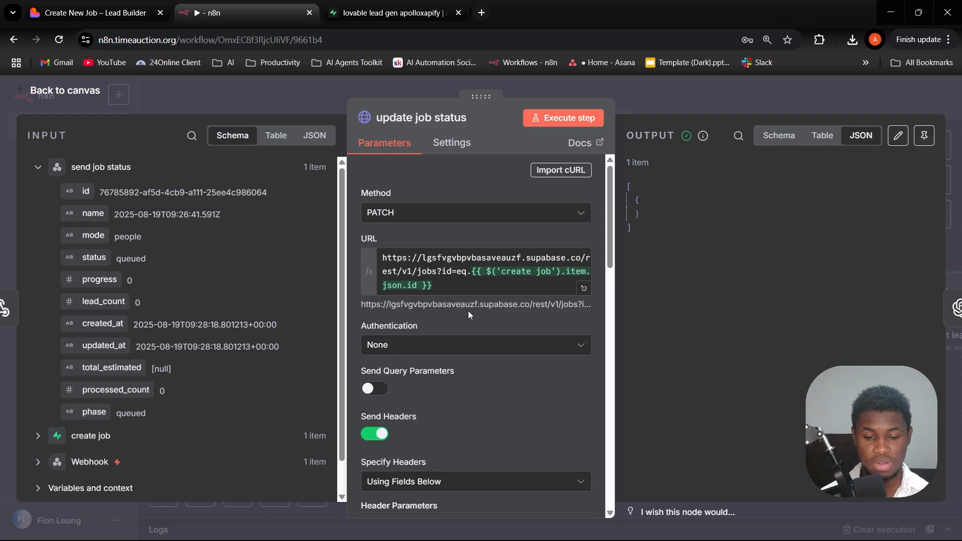
{"action": "scroll", "coordinate": [468, 311], "scroll_direction": "down", "scroll_amount": 10}
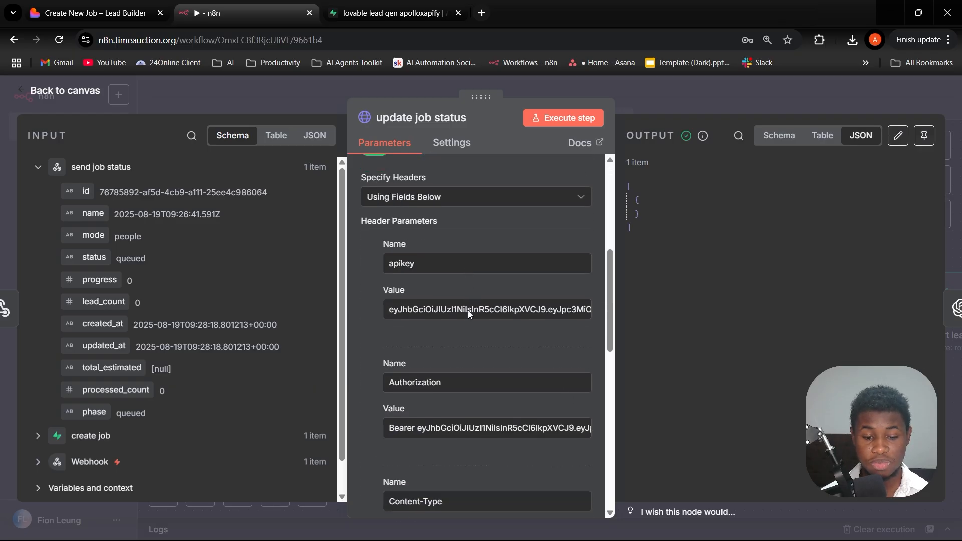
{"action": "scroll", "coordinate": [469, 310], "scroll_direction": "up", "scroll_amount": 10}
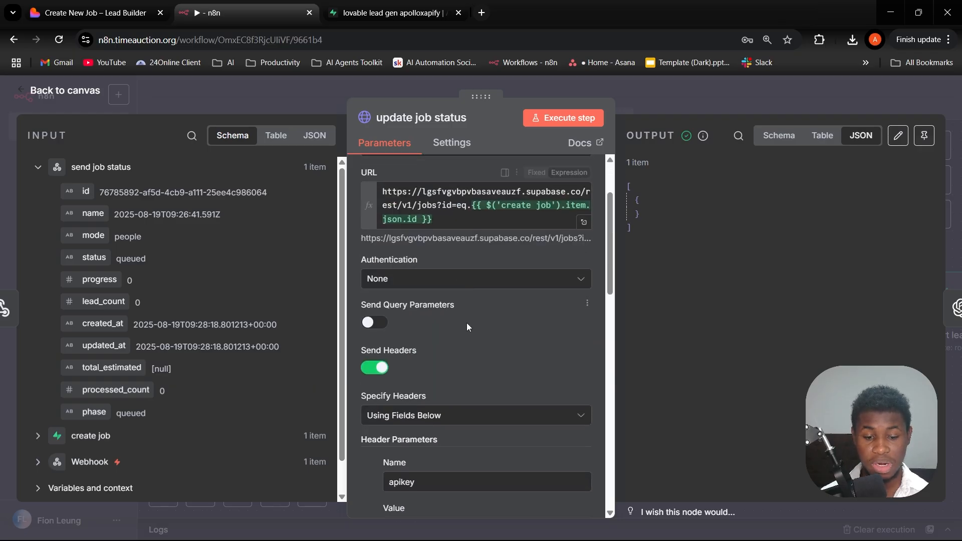
{"action": "scroll", "coordinate": [467, 323], "scroll_direction": "down", "scroll_amount": 4}
{"action": "scroll", "coordinate": [461, 320], "scroll_direction": "down", "scroll_amount": 8}
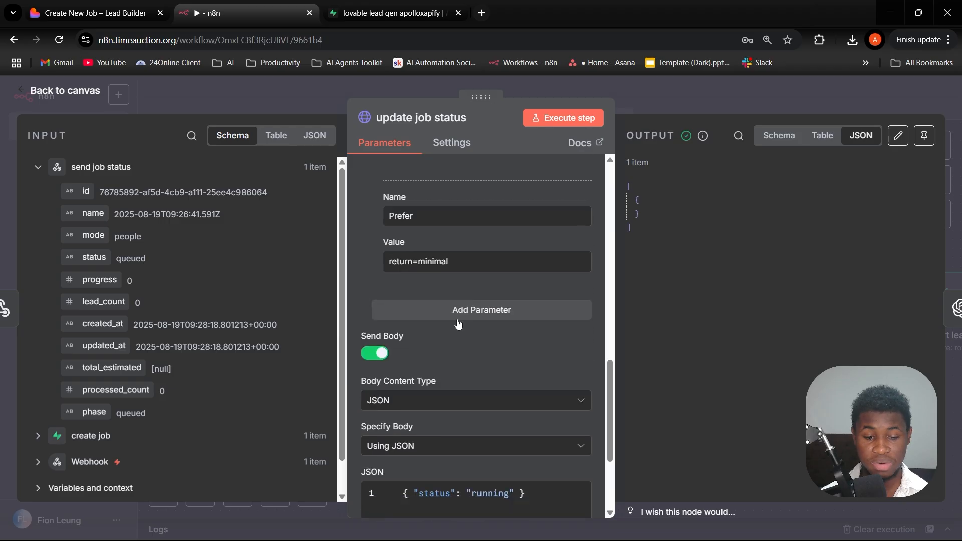
{"action": "scroll", "coordinate": [458, 323], "scroll_direction": "down", "scroll_amount": 5}
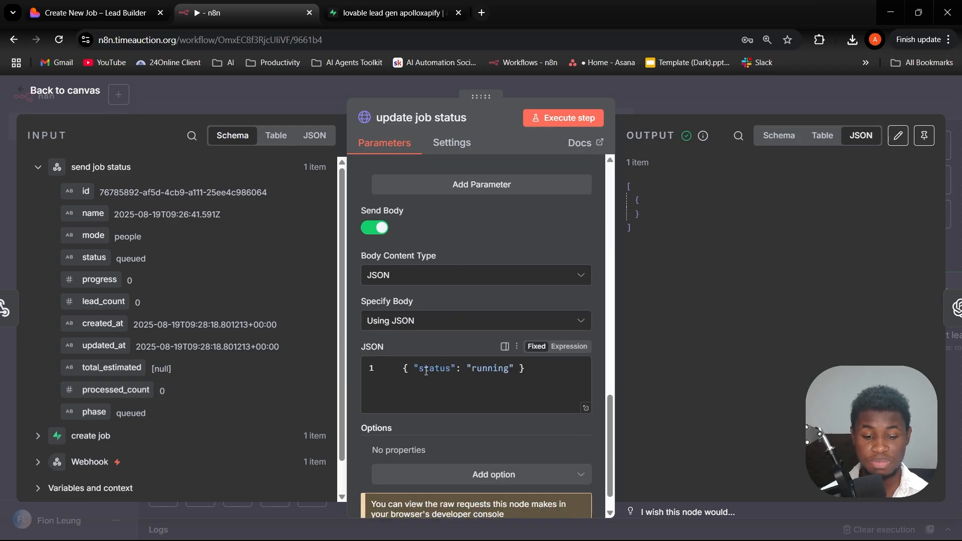
{"action": "left_click", "coordinate": [654, 101]}
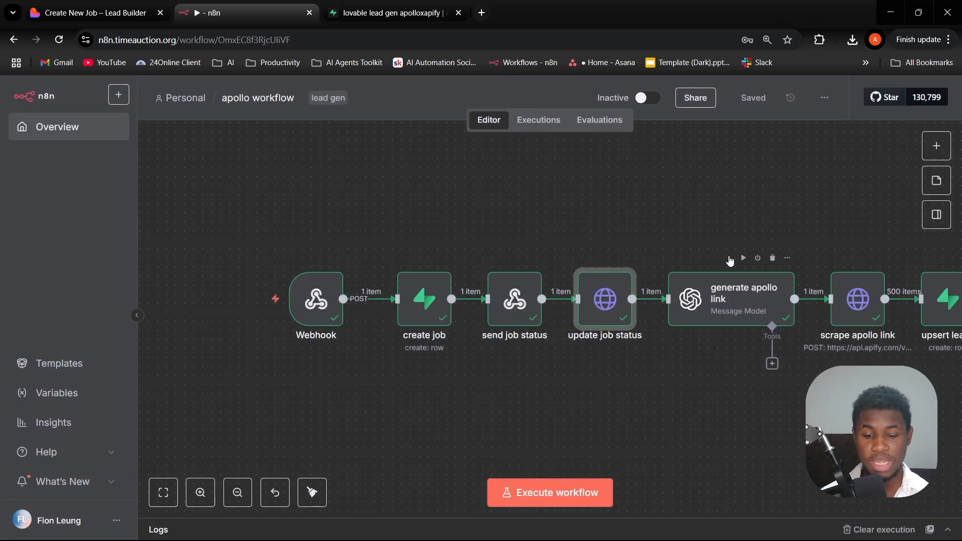
- Open the generate apollo link node and review its OpenAI model settings and its system and user prompts
{"action": "scroll", "coordinate": [726, 263], "scroll_direction": "right", "scroll_amount": 2}
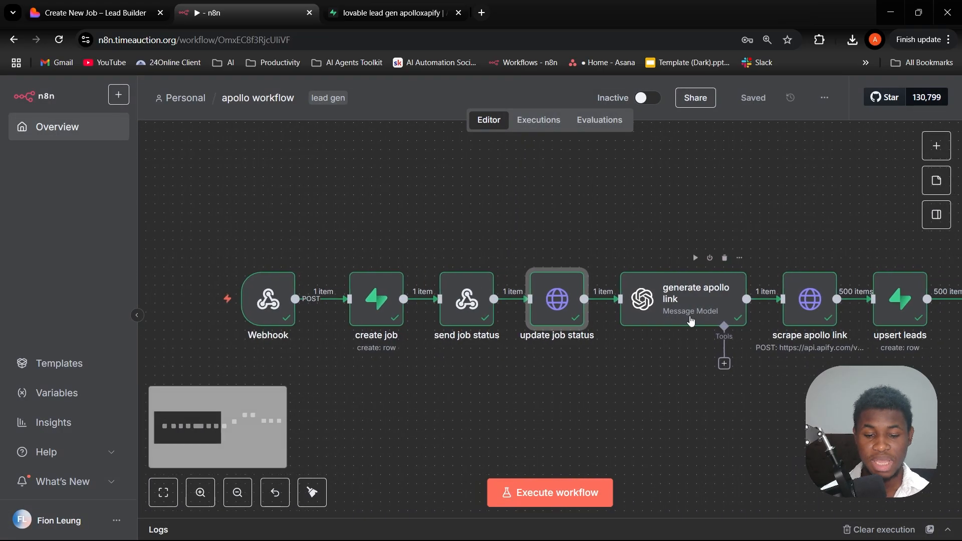
{"action": "left_click", "coordinate": [664, 299]}
{"action": "double_click", "coordinate": [665, 299]}
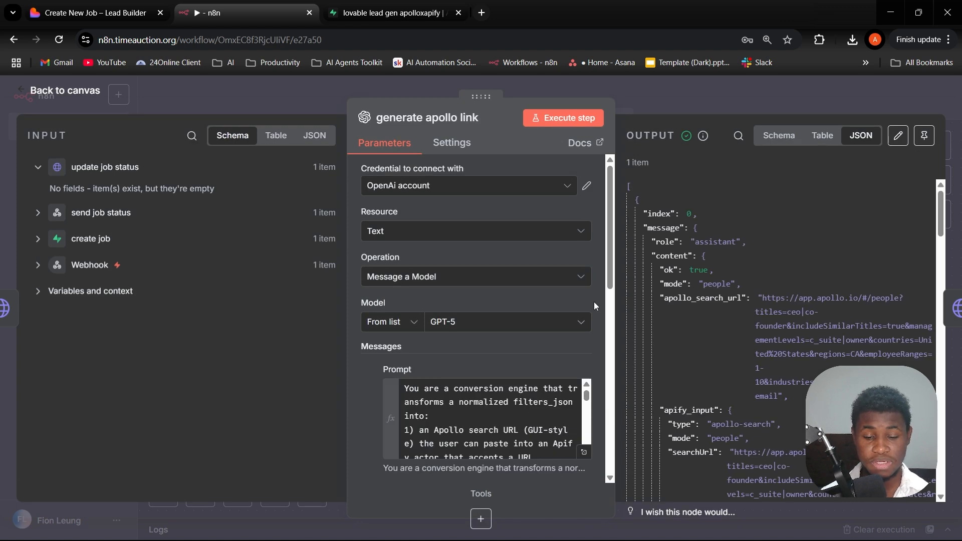
{"action": "scroll", "coordinate": [594, 302], "scroll_direction": "down", "scroll_amount": 5}
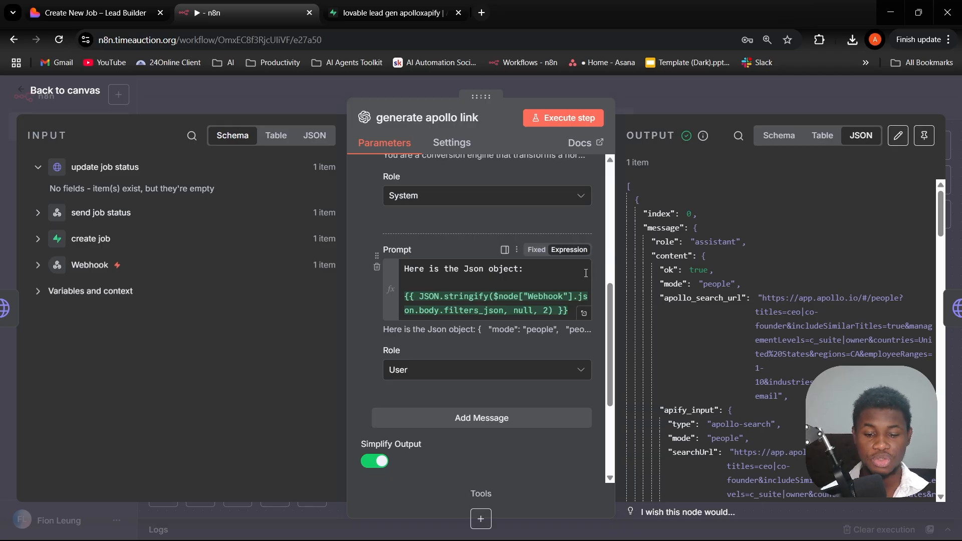
{"action": "scroll", "coordinate": [598, 257], "scroll_direction": "up", "scroll_amount": 3}
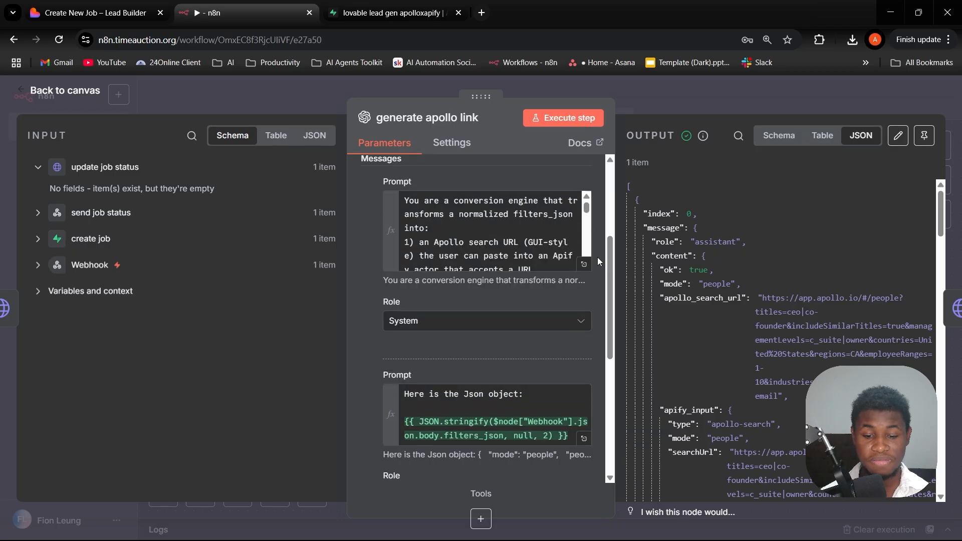
- Read the full system prompt of the generate apollo link node, examine its output's apollo_search_url, and return to the canvas
{"action": "left_click", "coordinate": [588, 264]}
{"action": "scroll", "coordinate": [510, 248], "scroll_direction": "down", "scroll_amount": 10}
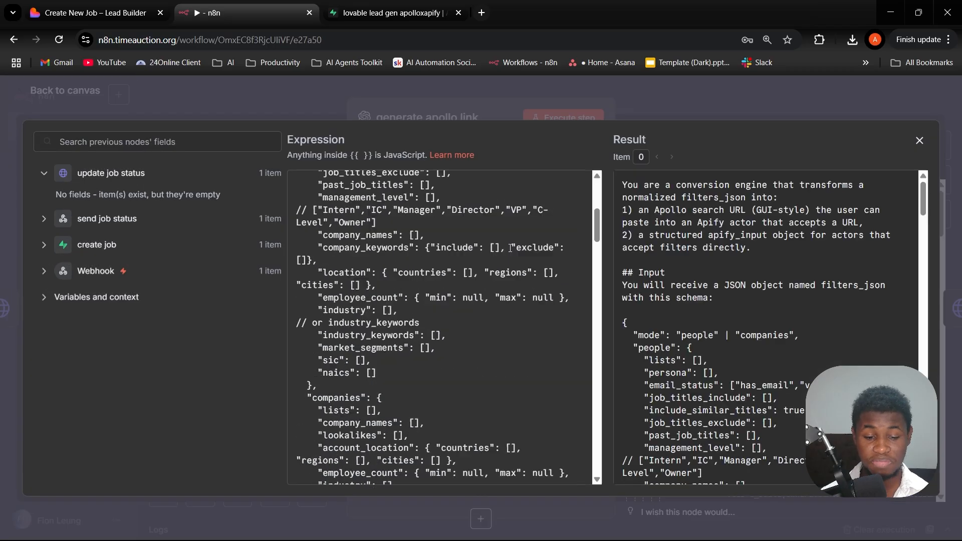
{"action": "scroll", "coordinate": [510, 248], "scroll_direction": "down", "scroll_amount": 15}
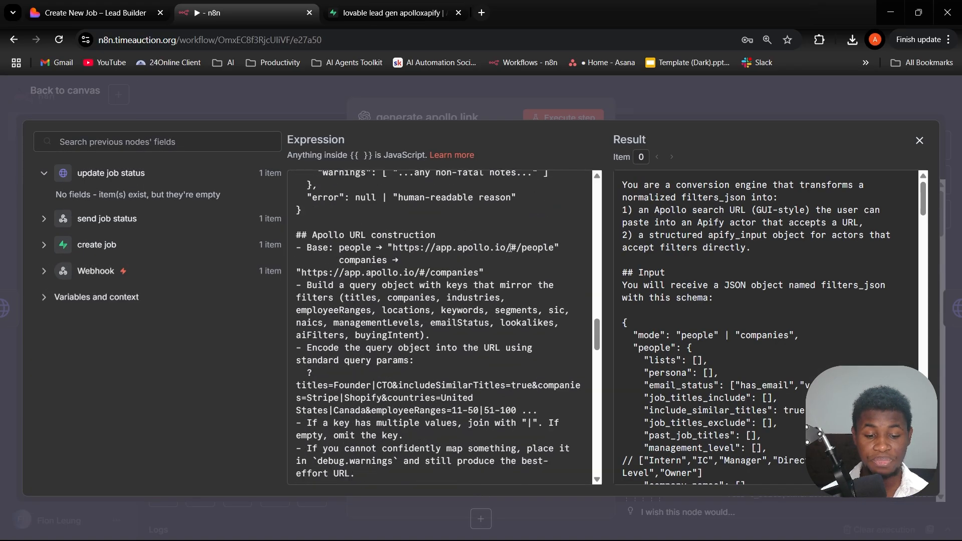
{"action": "left_click", "coordinate": [496, 104]}
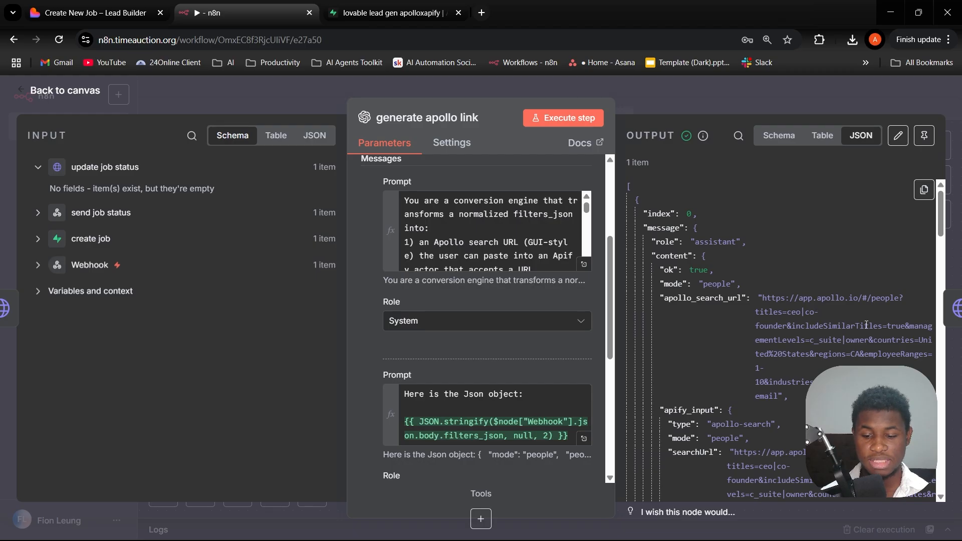
{"action": "scroll", "coordinate": [866, 325], "scroll_direction": "down", "scroll_amount": 2}
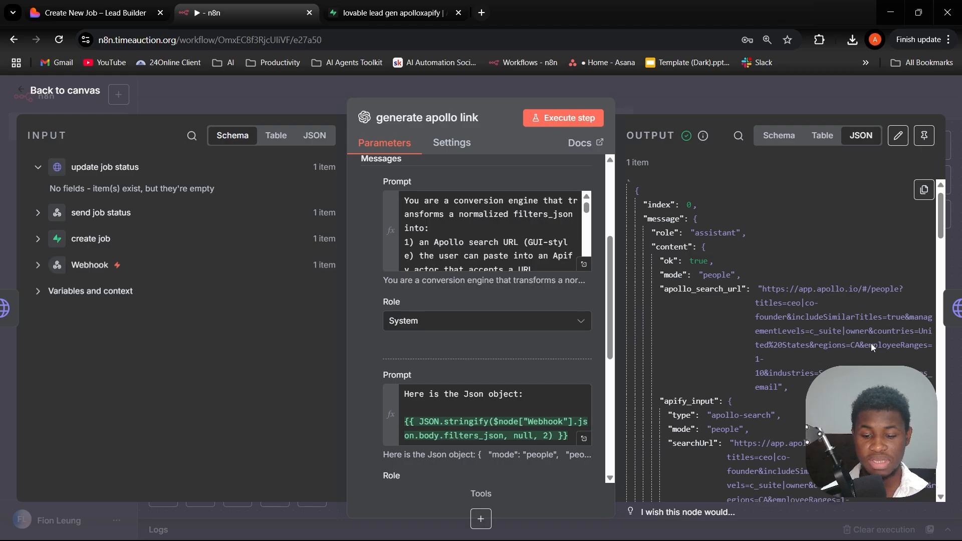
{"action": "left_click", "coordinate": [669, 101]}
- Open the scrape apollo link node and review its POST method, Apify URL, header parameters, JSON body and redirect options
{"action": "scroll", "coordinate": [770, 248], "scroll_direction": "right", "scroll_amount": 5}
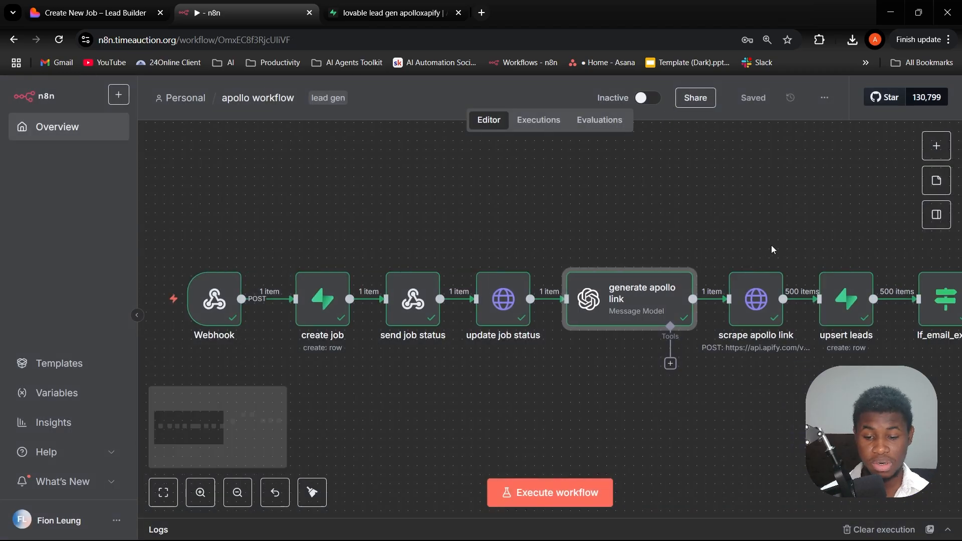
{"action": "left_click", "coordinate": [641, 295]}
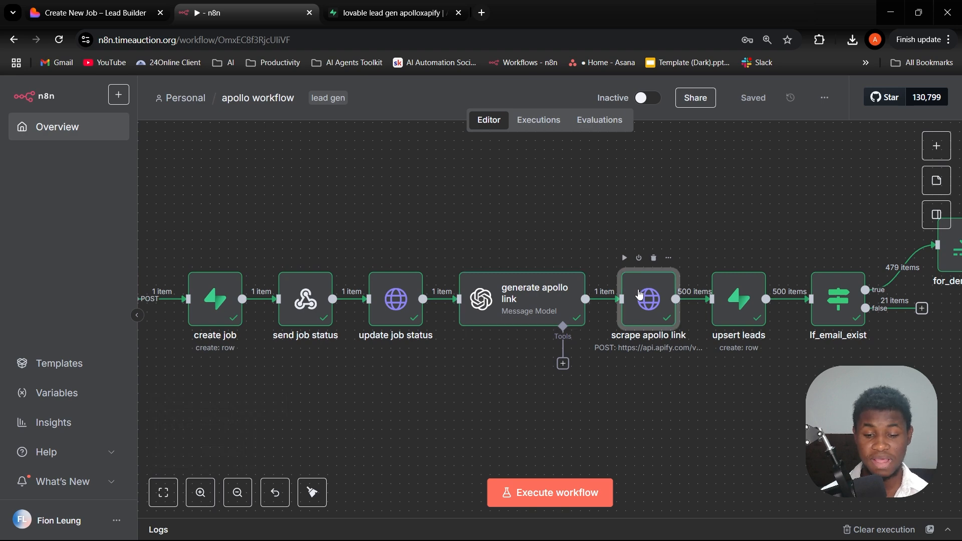
{"action": "double_click", "coordinate": [640, 296]}
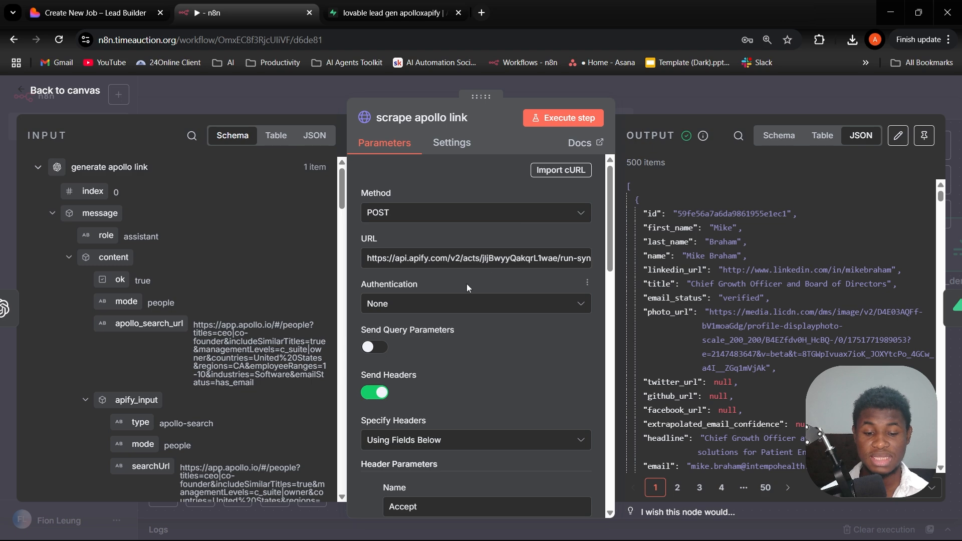
{"action": "scroll", "coordinate": [462, 285], "scroll_direction": "down", "scroll_amount": 3}
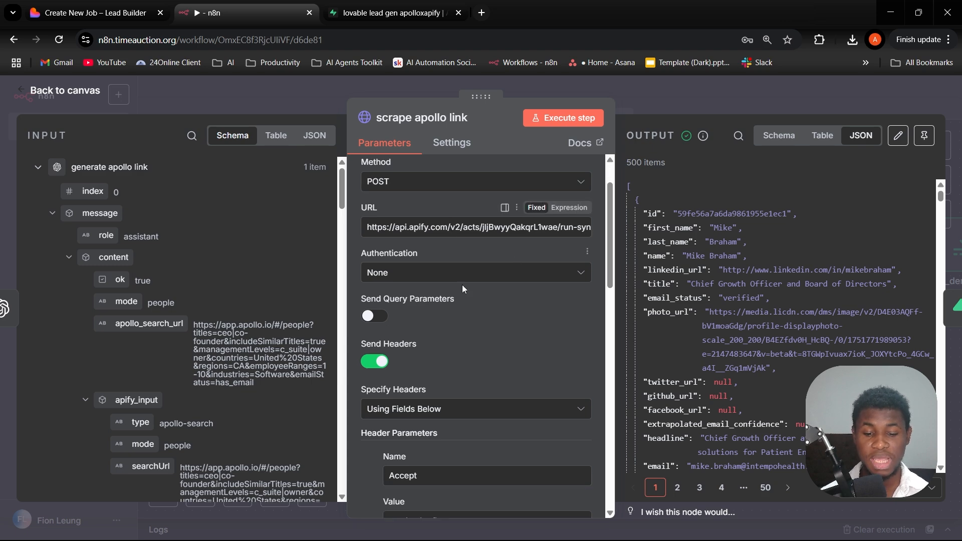
{"action": "scroll", "coordinate": [474, 299], "scroll_direction": "down", "scroll_amount": 4}
{"action": "scroll", "coordinate": [481, 321], "scroll_direction": "down", "scroll_amount": 5}
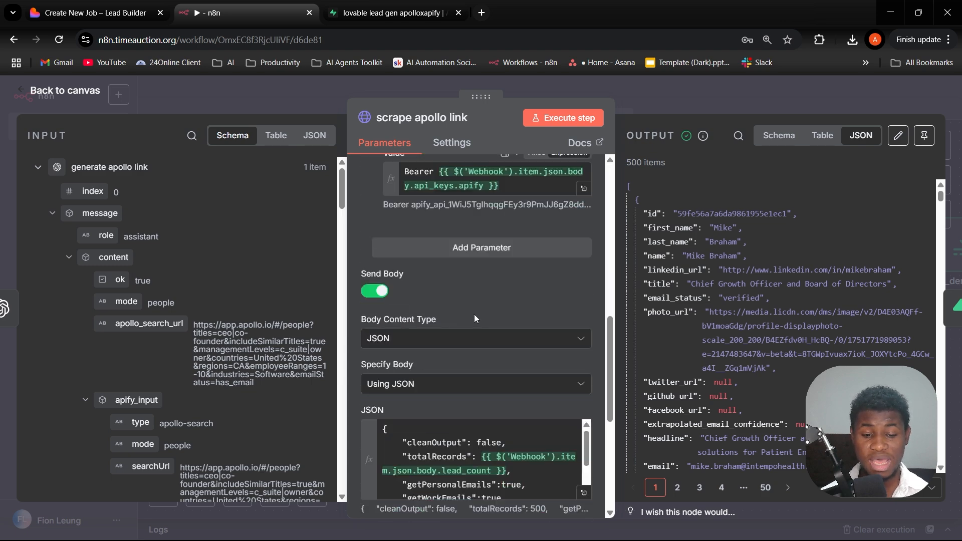
{"action": "scroll", "coordinate": [475, 313], "scroll_direction": "up", "scroll_amount": 2}
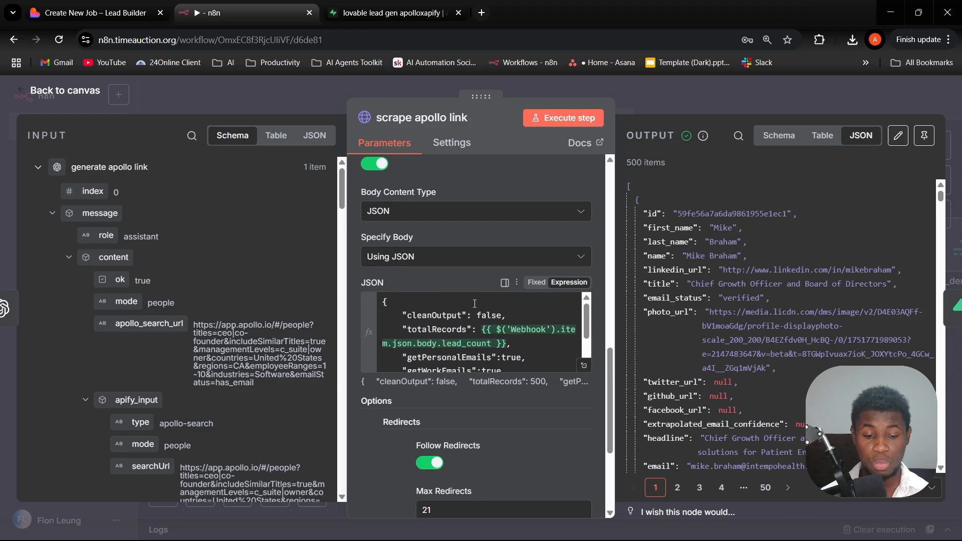
{"action": "scroll", "coordinate": [474, 271], "scroll_direction": "down", "scroll_amount": 3}
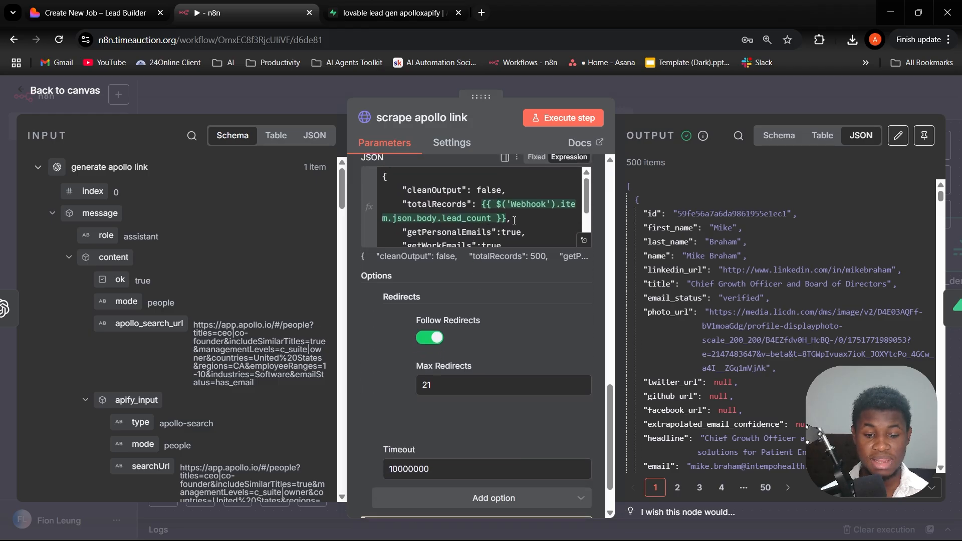
- Expand the request's JSON body, compare totalRecords with LeadGen's Number of Leads to Scrape field, and close the n8n node
{"action": "left_click", "coordinate": [586, 243]}
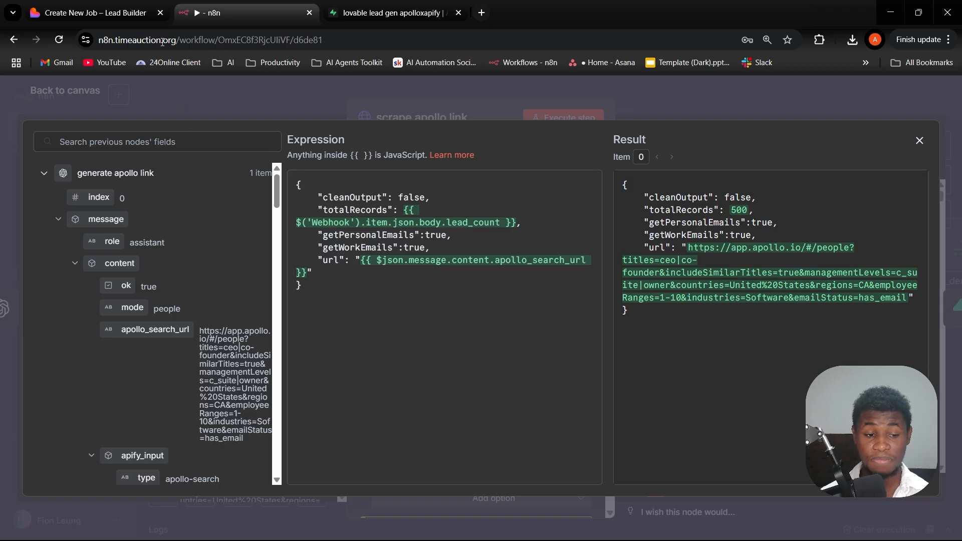
{"action": "left_click", "coordinate": [95, 12]}
{"action": "scroll", "coordinate": [451, 295], "scroll_direction": "down", "scroll_amount": 3}
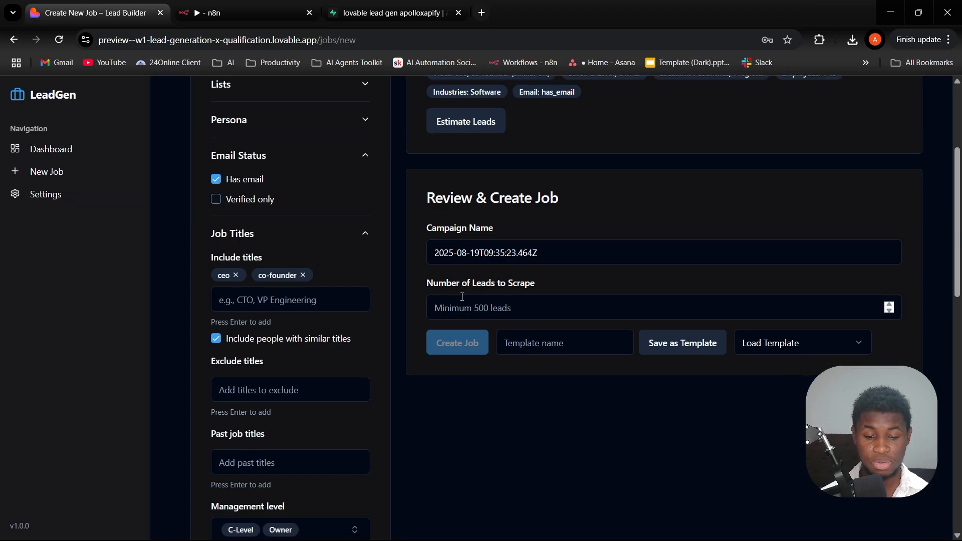
{"action": "left_click", "coordinate": [462, 299]}
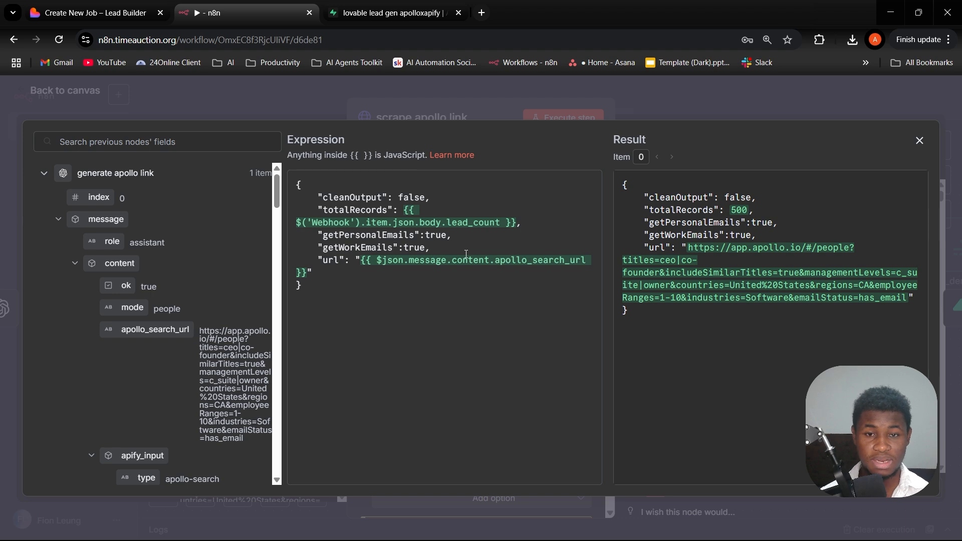
{"action": "left_click", "coordinate": [286, 111]}
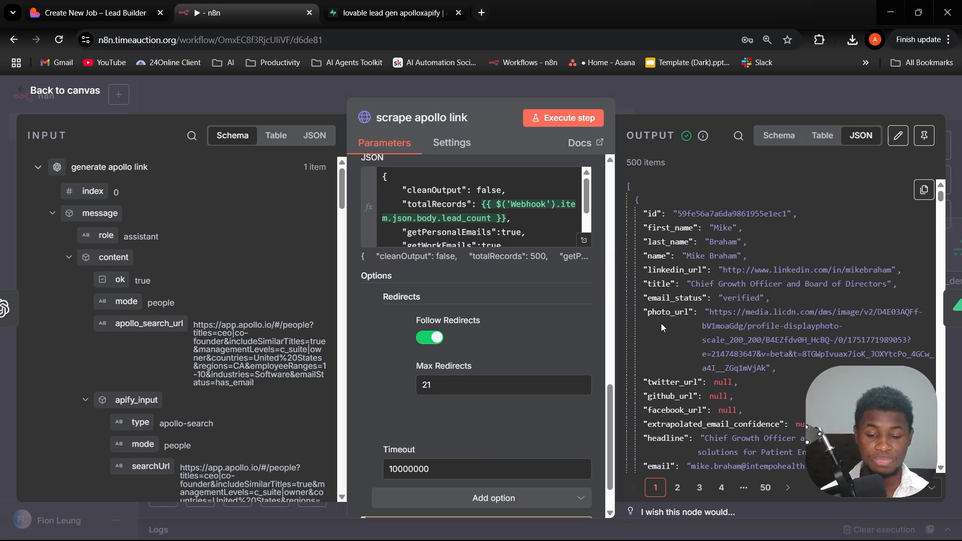
{"action": "left_click", "coordinate": [663, 82]}
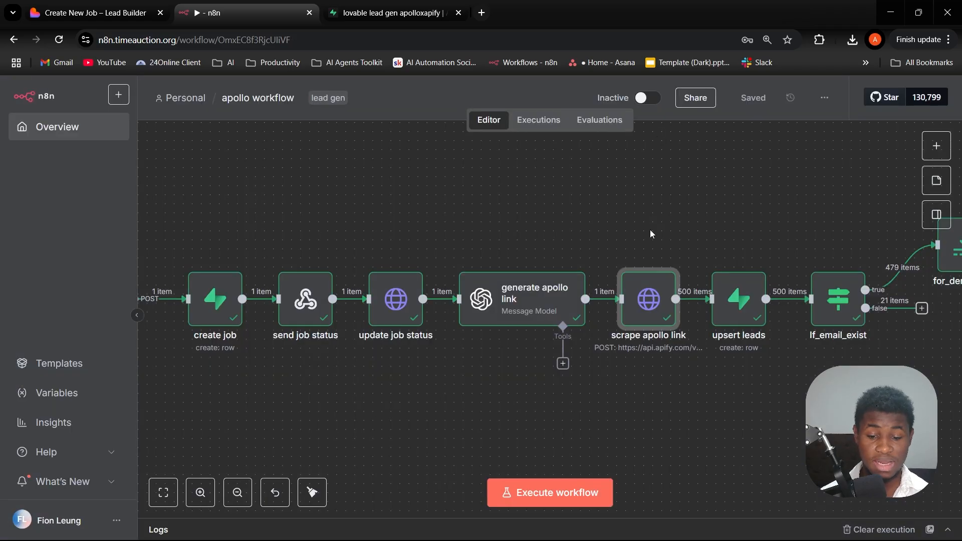
- Open the upsert leads node, review its leads table and column mappings from job_id to email, and close it
{"action": "scroll", "coordinate": [714, 240], "scroll_direction": "right", "scroll_amount": 4}
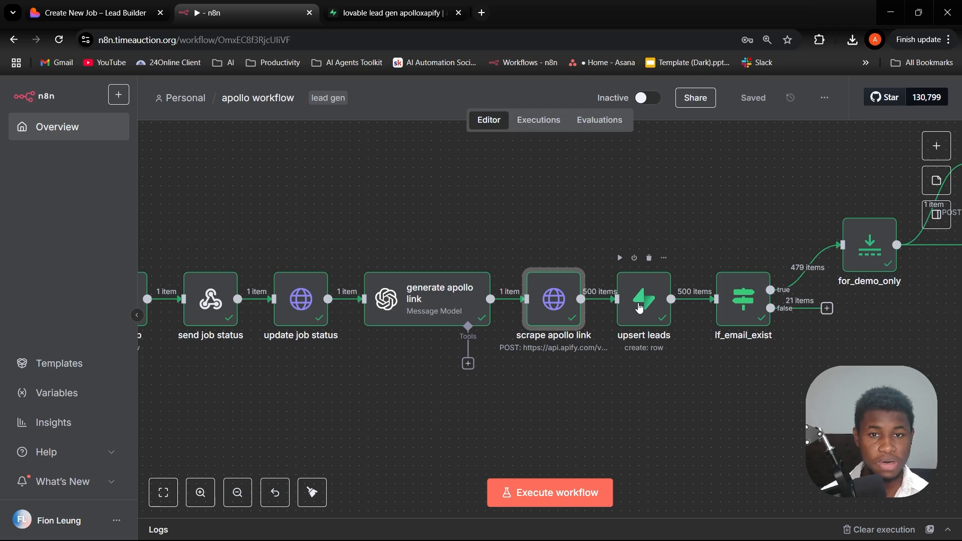
{"action": "left_click", "coordinate": [640, 296]}
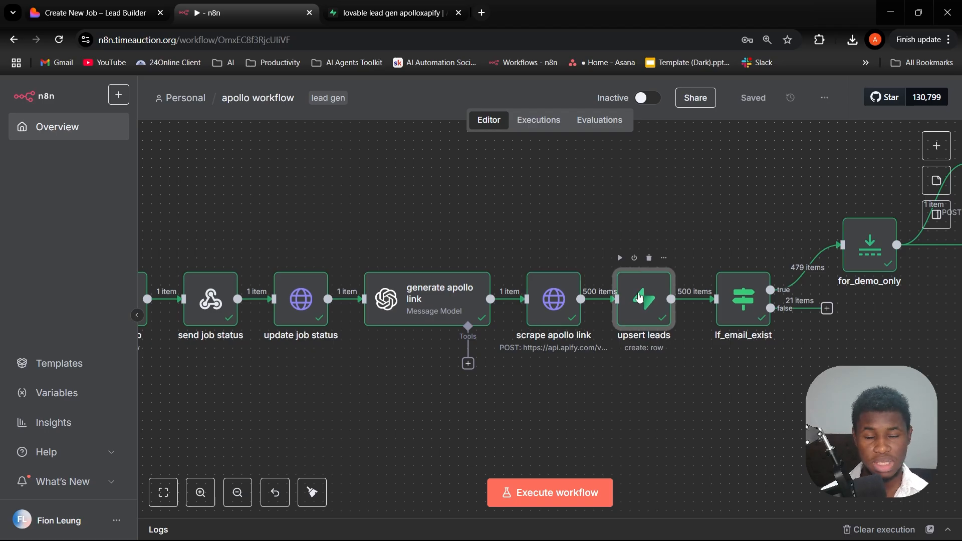
{"action": "double_click", "coordinate": [639, 297]}
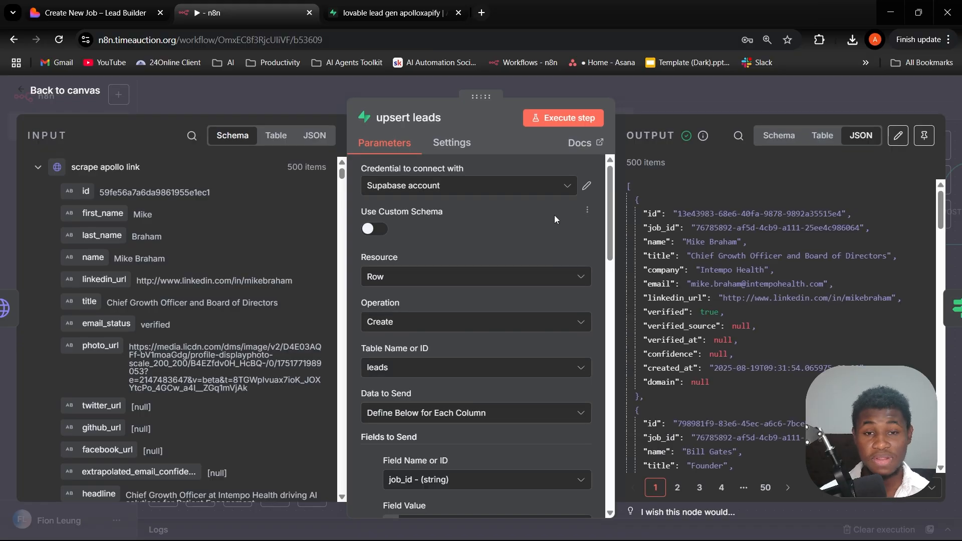
{"action": "scroll", "coordinate": [555, 215], "scroll_direction": "down", "scroll_amount": 5}
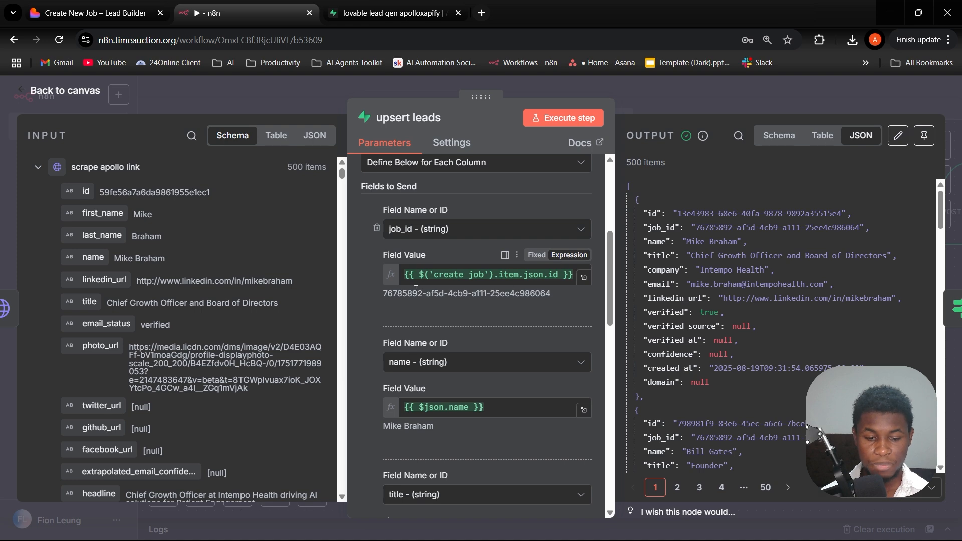
{"action": "scroll", "coordinate": [440, 274], "scroll_direction": "down", "scroll_amount": 10}
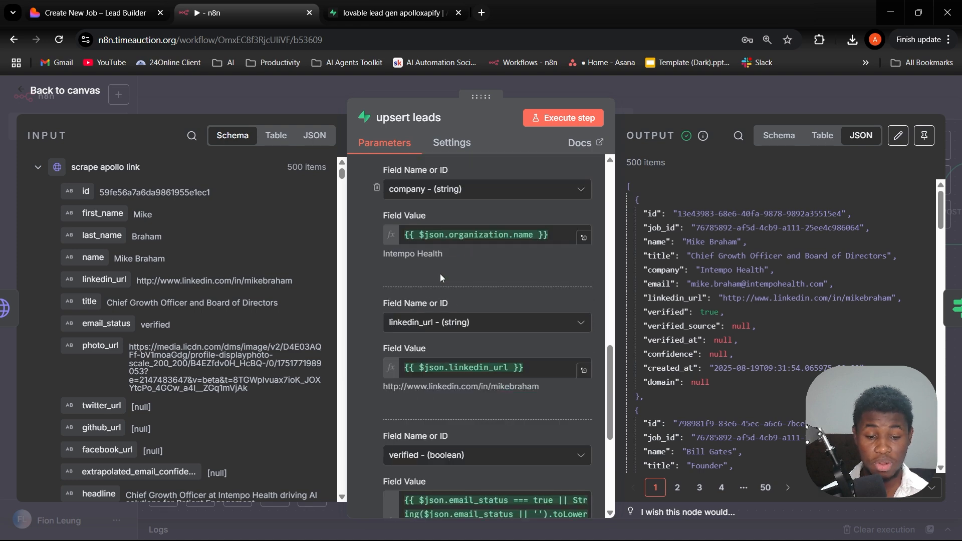
{"action": "scroll", "coordinate": [441, 274], "scroll_direction": "up", "scroll_amount": 12}
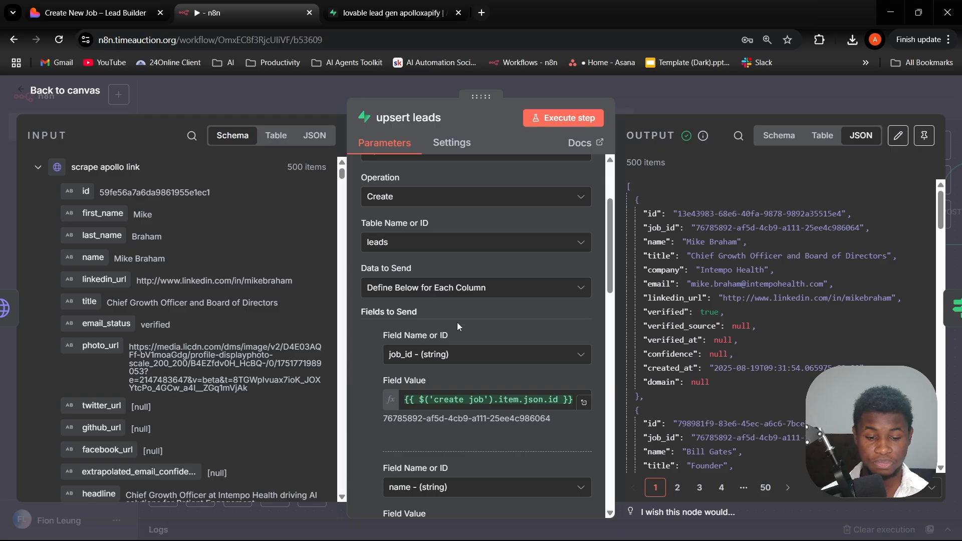
{"action": "scroll", "coordinate": [457, 324], "scroll_direction": "down", "scroll_amount": 7}
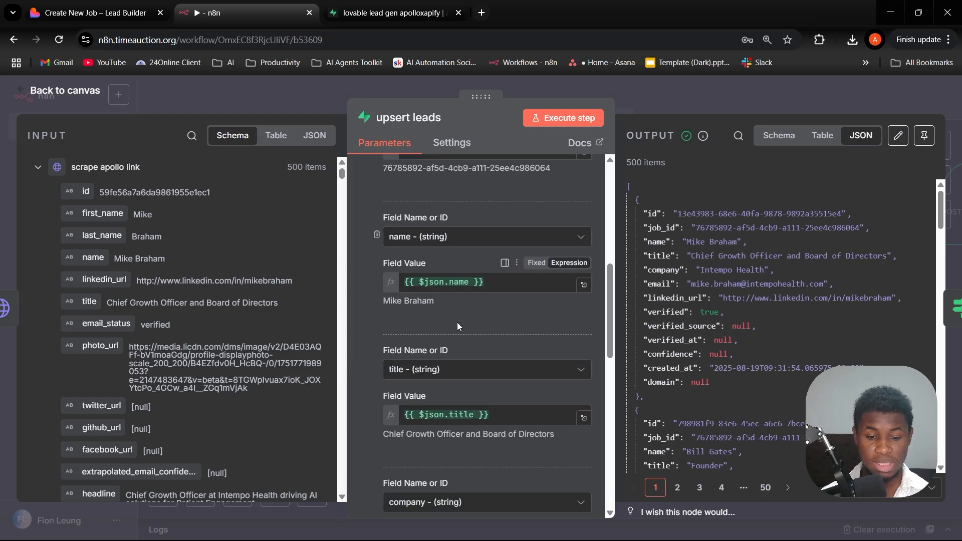
{"action": "scroll", "coordinate": [458, 323], "scroll_direction": "down", "scroll_amount": 4}
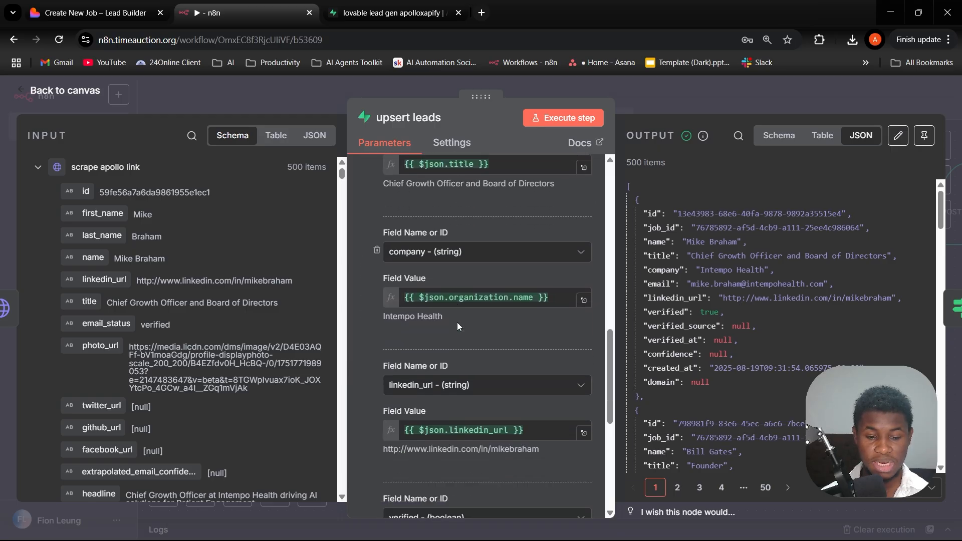
{"action": "scroll", "coordinate": [458, 323], "scroll_direction": "down", "scroll_amount": 5}
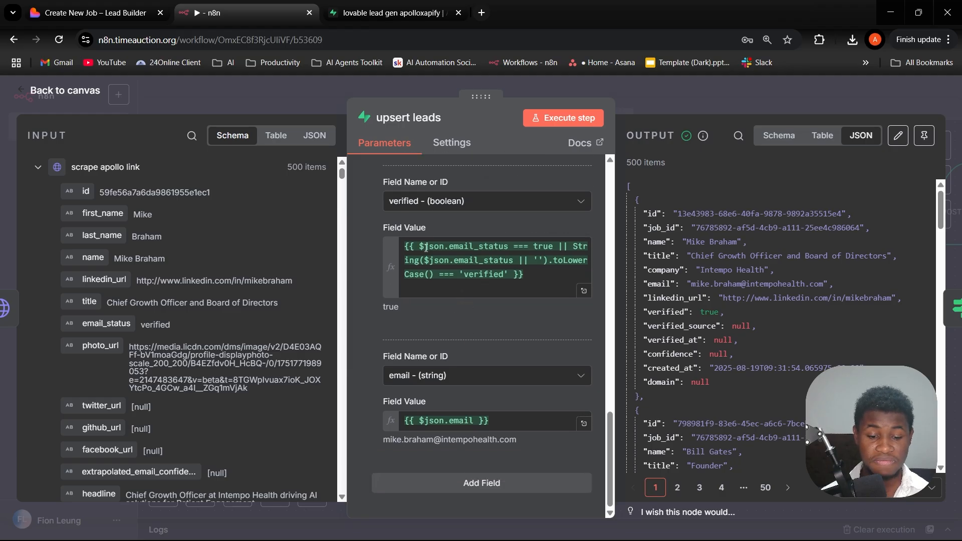
{"action": "left_click", "coordinate": [630, 91]}
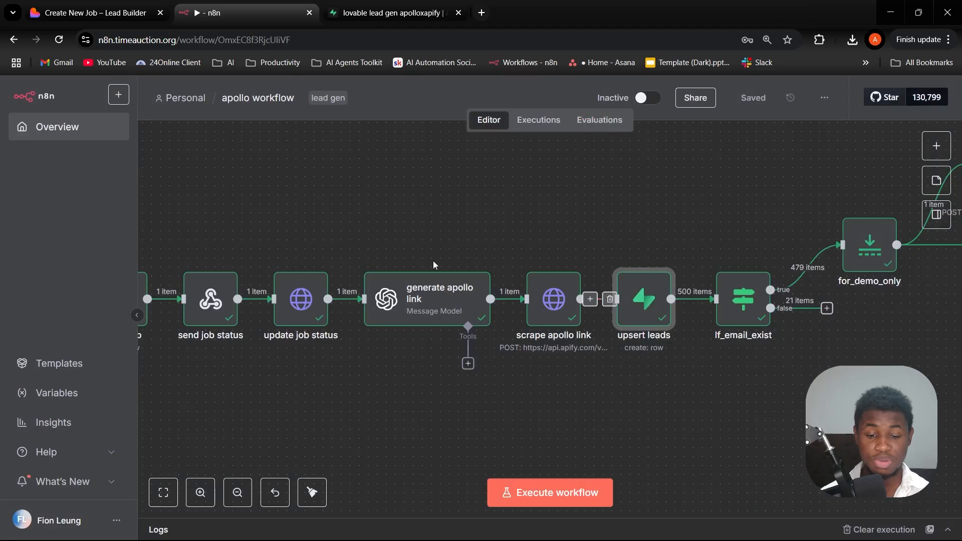
- Open the If_email_exist node, review its condition that the email exists, and close it
{"action": "scroll", "coordinate": [718, 302], "scroll_direction": "right", "scroll_amount": 2}
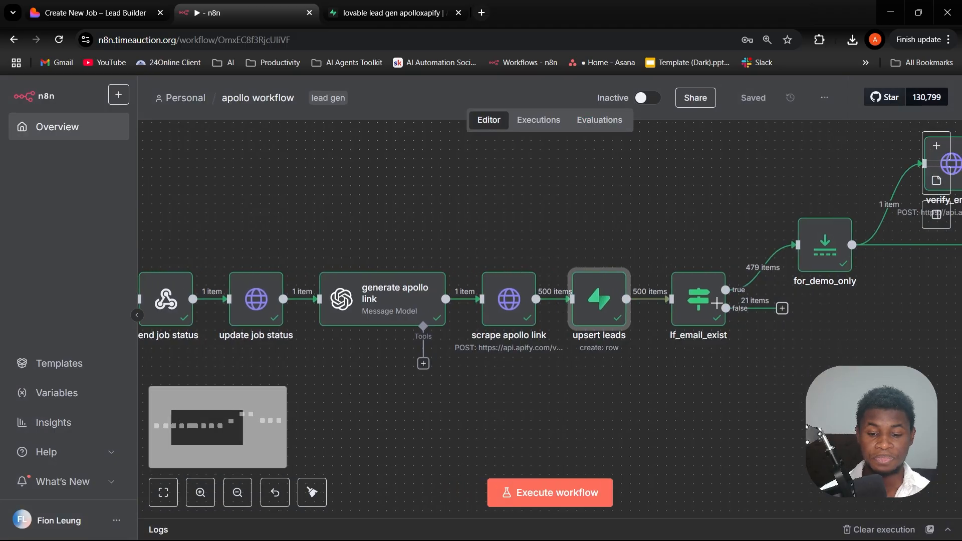
{"action": "scroll", "coordinate": [718, 302], "scroll_direction": "right", "scroll_amount": 1}
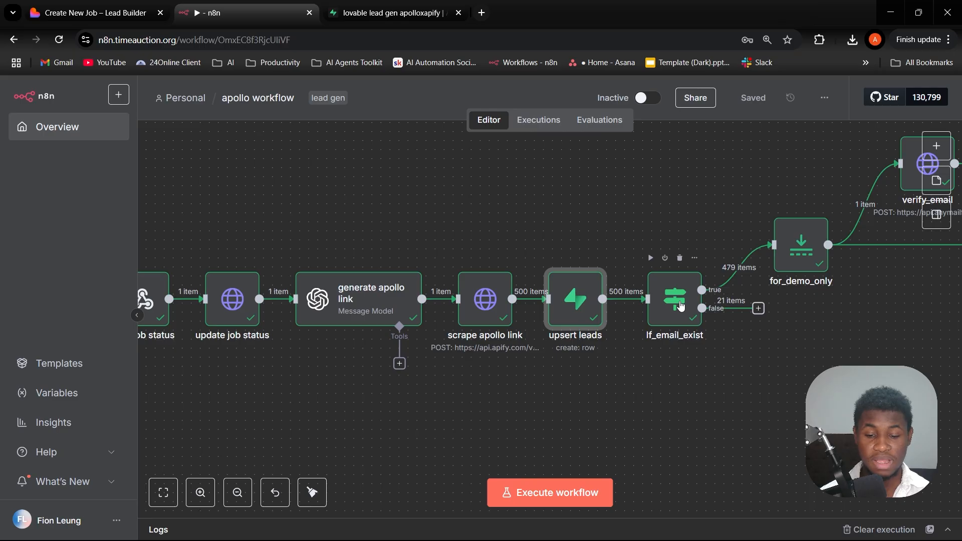
{"action": "left_click", "coordinate": [681, 306]}
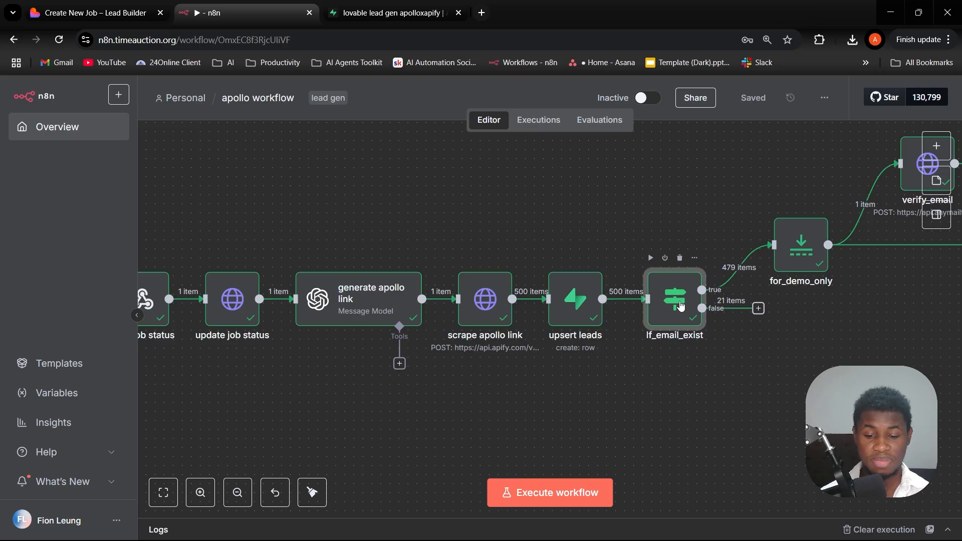
{"action": "double_click", "coordinate": [680, 305]}
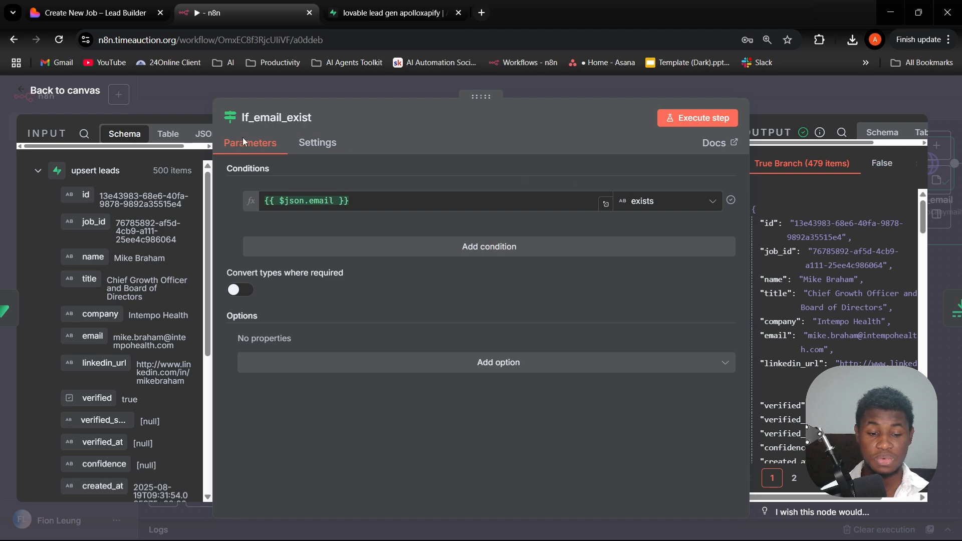
{"action": "left_click", "coordinate": [549, 86]}
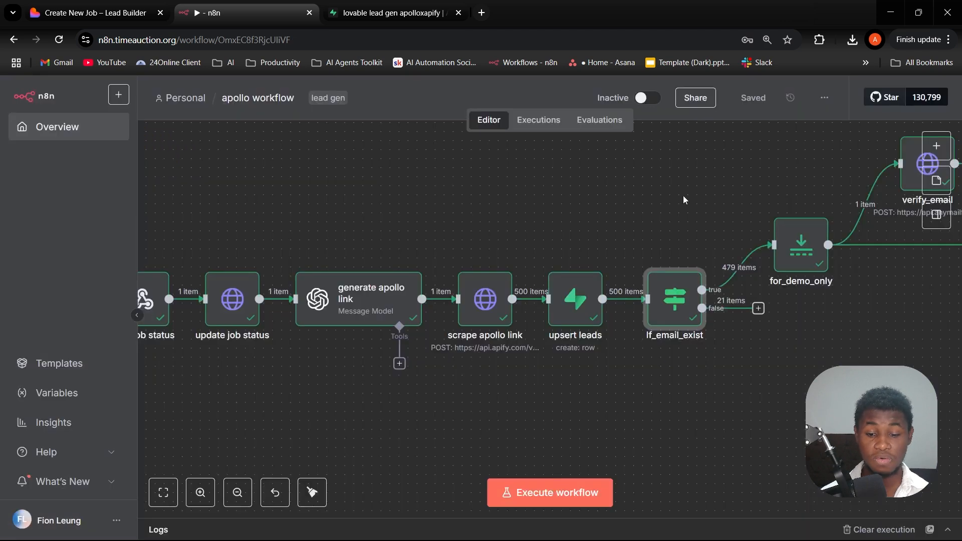
- Examine the for_demo_only node on the canvas and its branches to the verify_email and data_processing nodes
{"action": "scroll", "coordinate": [684, 201], "scroll_direction": "right", "scroll_amount": 3}
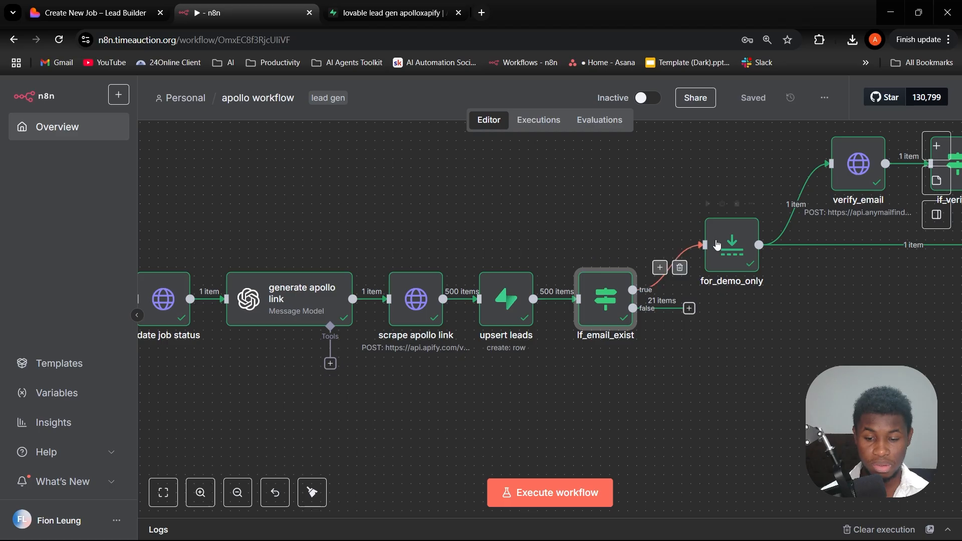
{"action": "scroll", "coordinate": [694, 211], "scroll_direction": "right", "scroll_amount": 3}
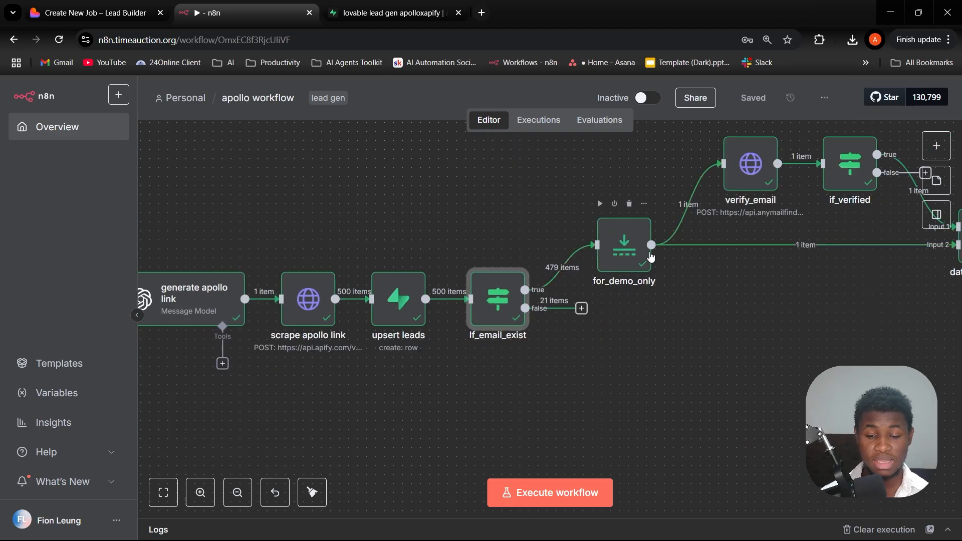
{"action": "scroll", "coordinate": [633, 251], "scroll_direction": "up", "scroll_amount": 1}
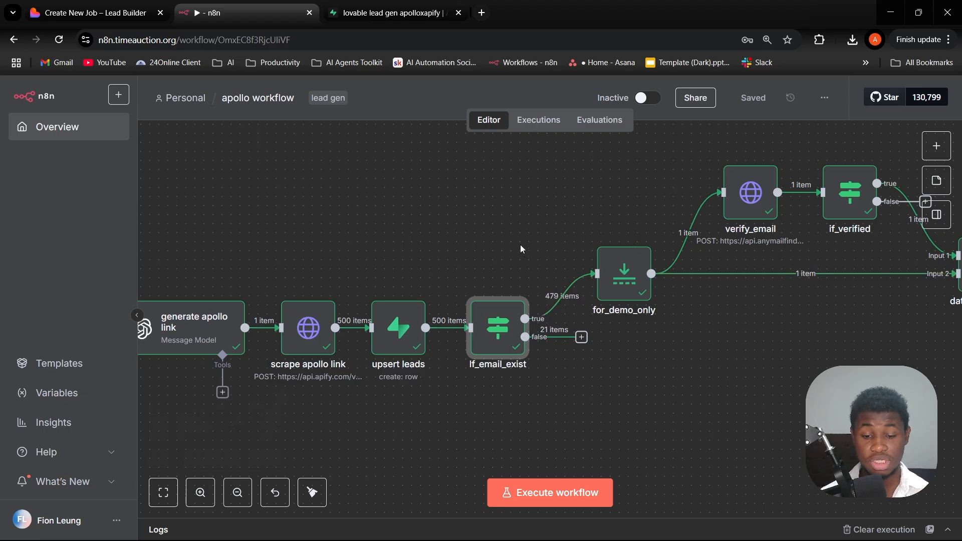
{"action": "scroll", "coordinate": [597, 215], "scroll_direction": "right", "scroll_amount": 3}
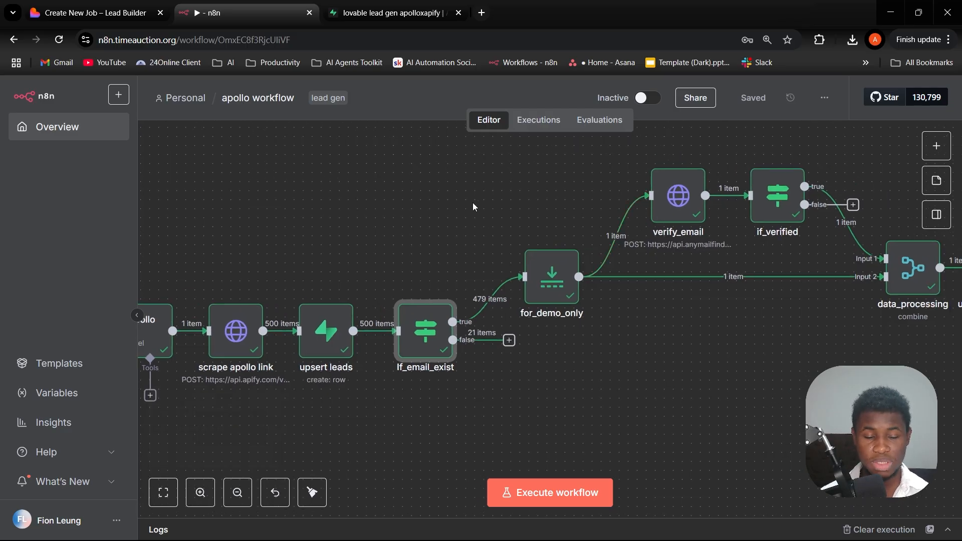
- Open the verify_email node, review its Anymail Finder request URL, headers and email body parameter, and close it
{"action": "left_click", "coordinate": [673, 195]}
{"action": "double_click", "coordinate": [673, 196]}
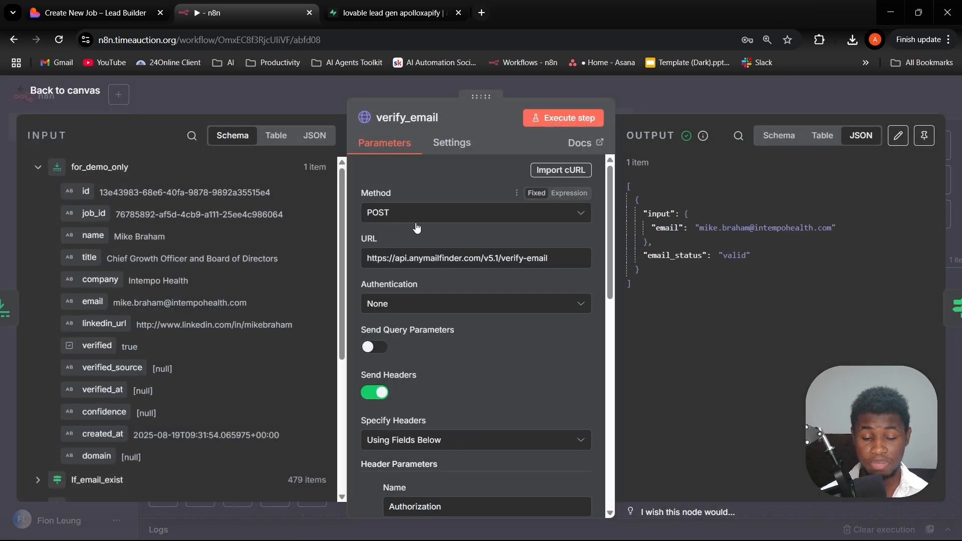
{"action": "scroll", "coordinate": [416, 222], "scroll_direction": "down", "scroll_amount": 3}
{"action": "scroll", "coordinate": [470, 258], "scroll_direction": "up", "scroll_amount": 3}
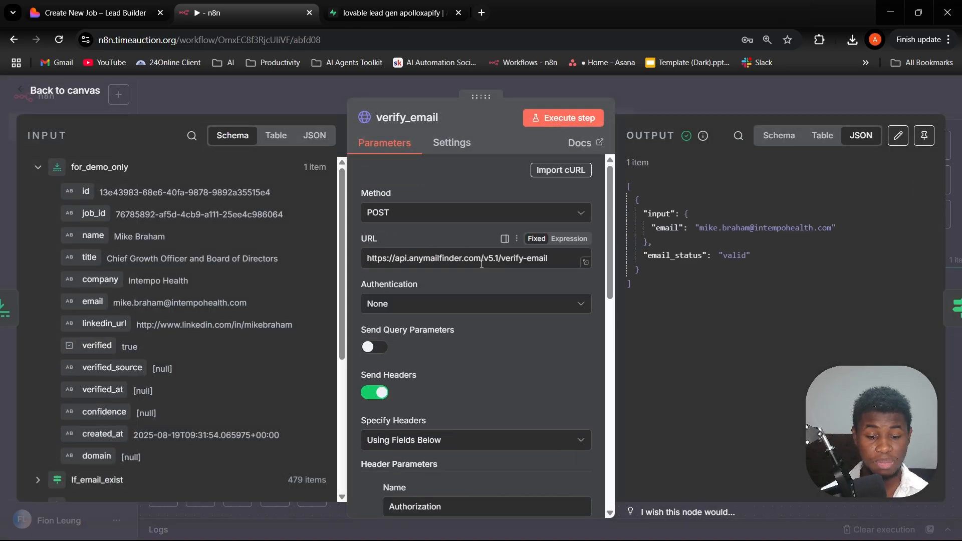
{"action": "scroll", "coordinate": [471, 258], "scroll_direction": "down", "scroll_amount": 8}
{"action": "scroll", "coordinate": [476, 255], "scroll_direction": "down", "scroll_amount": 3}
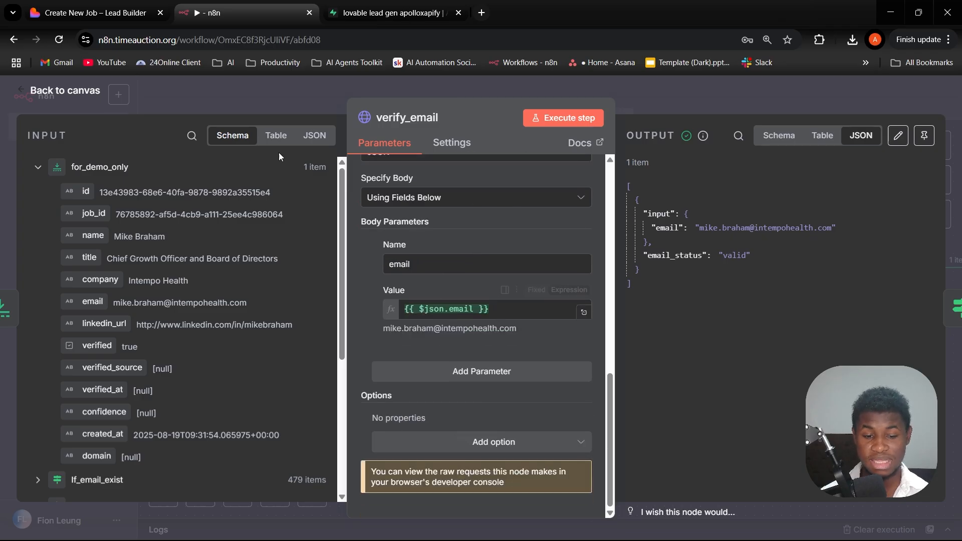
{"action": "left_click", "coordinate": [284, 98]}
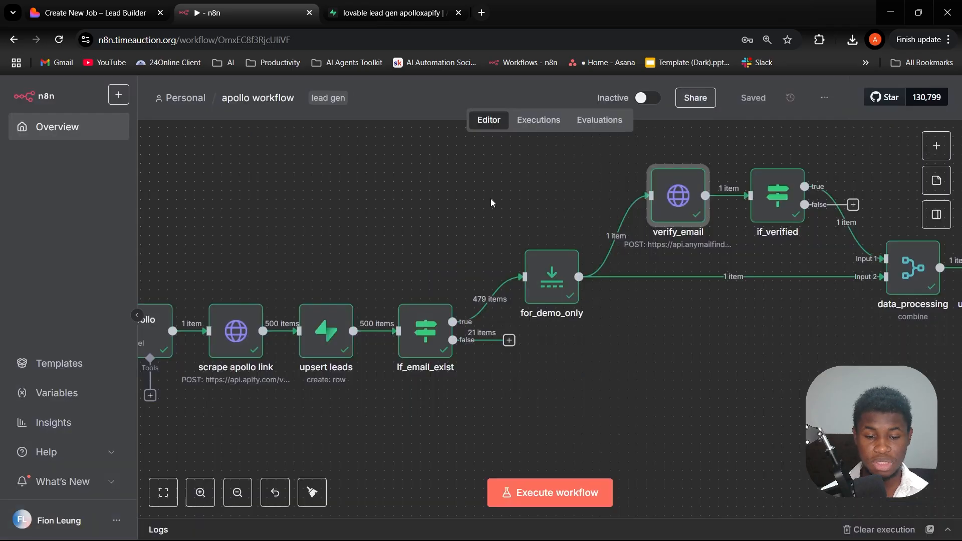
- Open the if_verified node, review its condition comparing email_status with valid, and close it
{"action": "scroll", "coordinate": [577, 204], "scroll_direction": "right", "scroll_amount": 3}
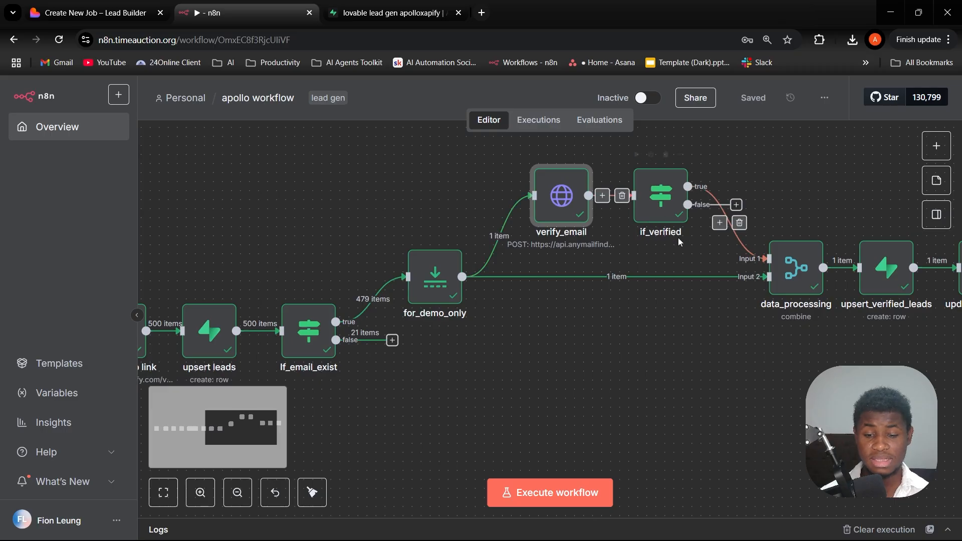
{"action": "scroll", "coordinate": [648, 216], "scroll_direction": "right", "scroll_amount": 2}
{"action": "scroll", "coordinate": [649, 216], "scroll_direction": "up", "scroll_amount": 1}
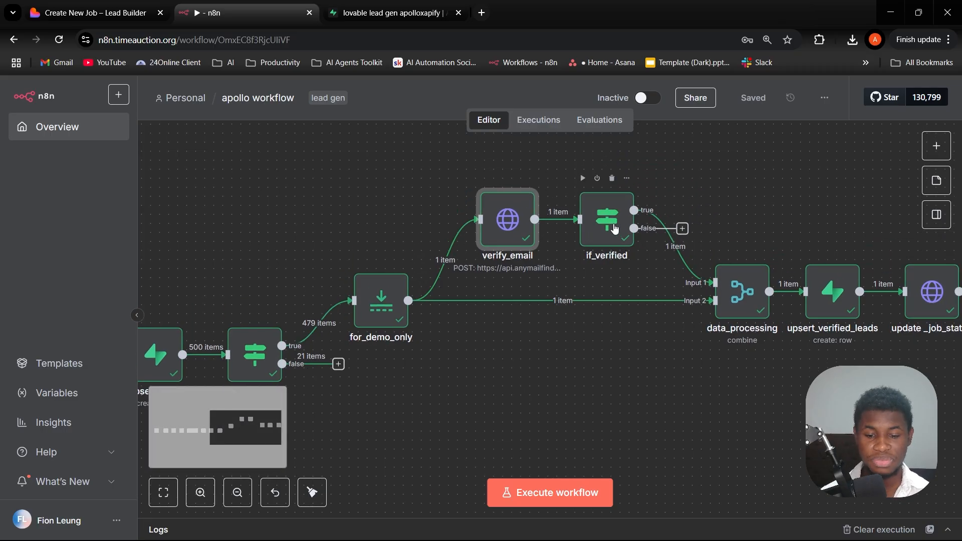
{"action": "double_click", "coordinate": [603, 226]}
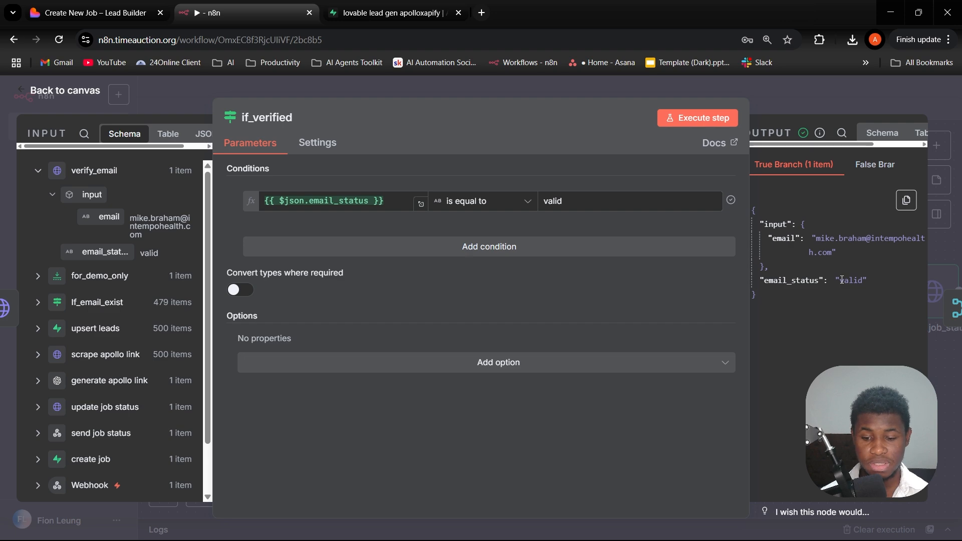
{"action": "left_click", "coordinate": [801, 95]}
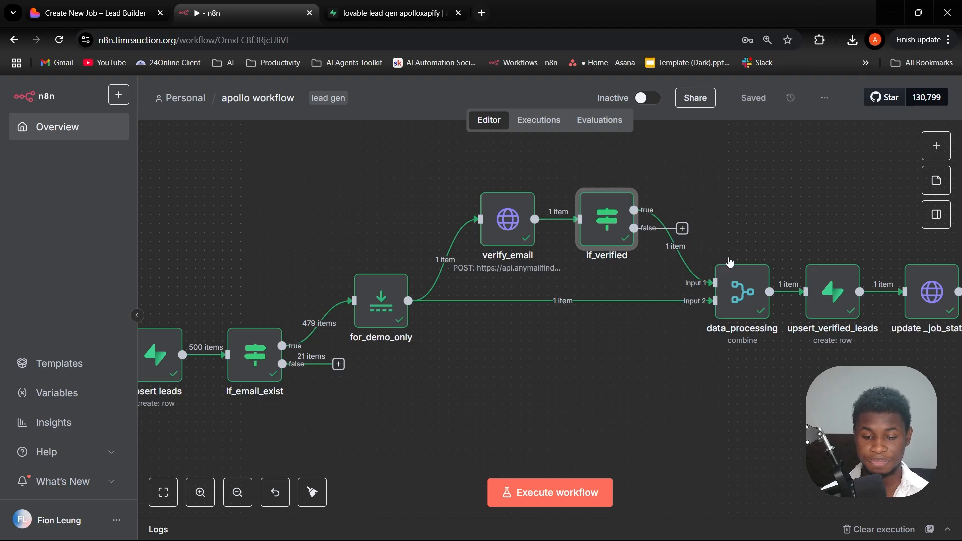
- Open the data_processing node, review its combine mode, email matching field and output settings, and close it
{"action": "left_click", "coordinate": [734, 300]}
{"action": "double_click", "coordinate": [735, 300]}
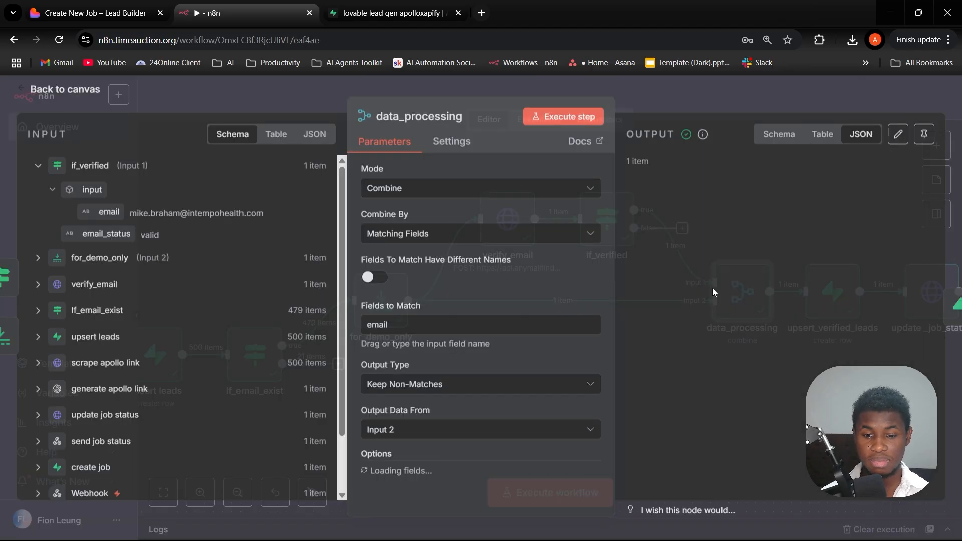
{"action": "scroll", "coordinate": [523, 278], "scroll_direction": "down", "scroll_amount": 1}
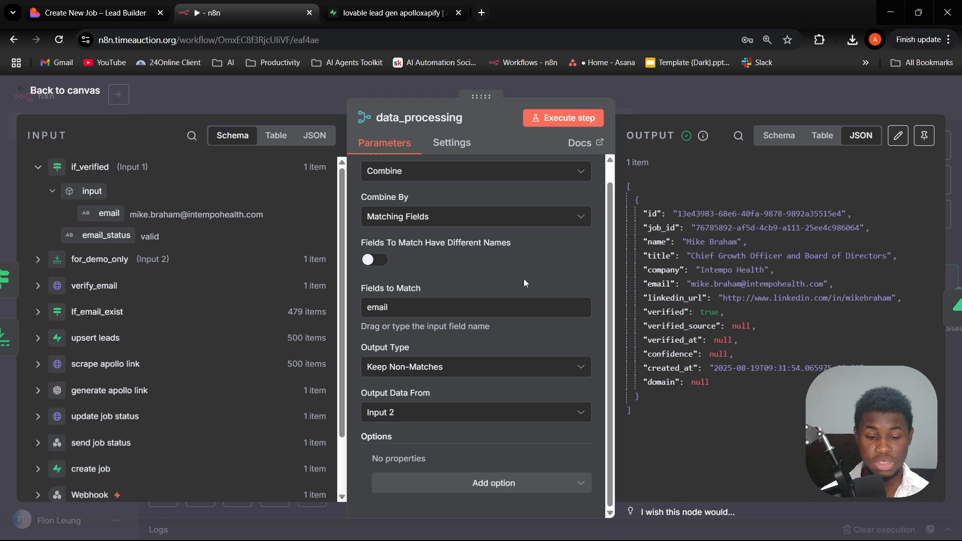
{"action": "scroll", "coordinate": [524, 280], "scroll_direction": "up", "scroll_amount": 1}
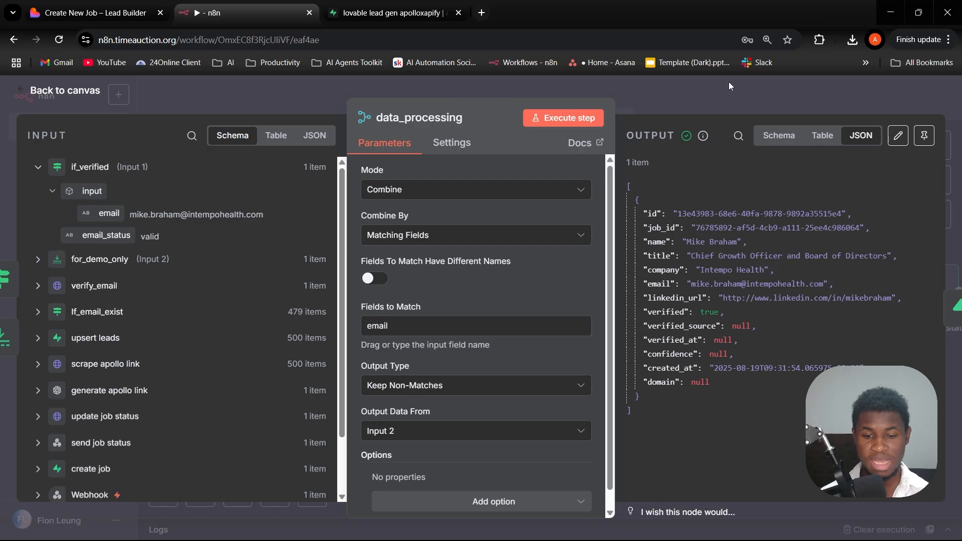
{"action": "left_click", "coordinate": [697, 92]}
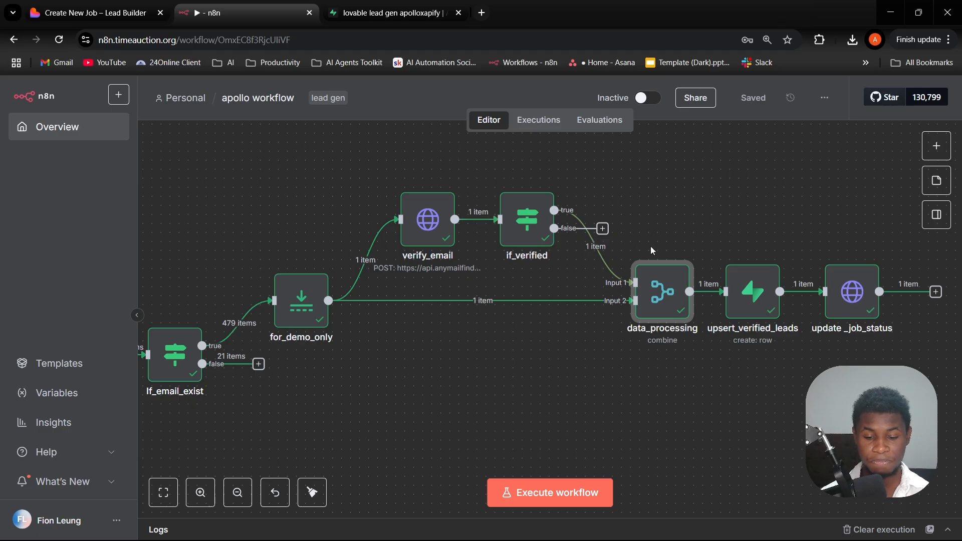
- Open the upsert_verified_leads node, review its row creation in the qualified_leads table, and close it
{"action": "left_click", "coordinate": [747, 296]}
{"action": "double_click", "coordinate": [744, 294]}
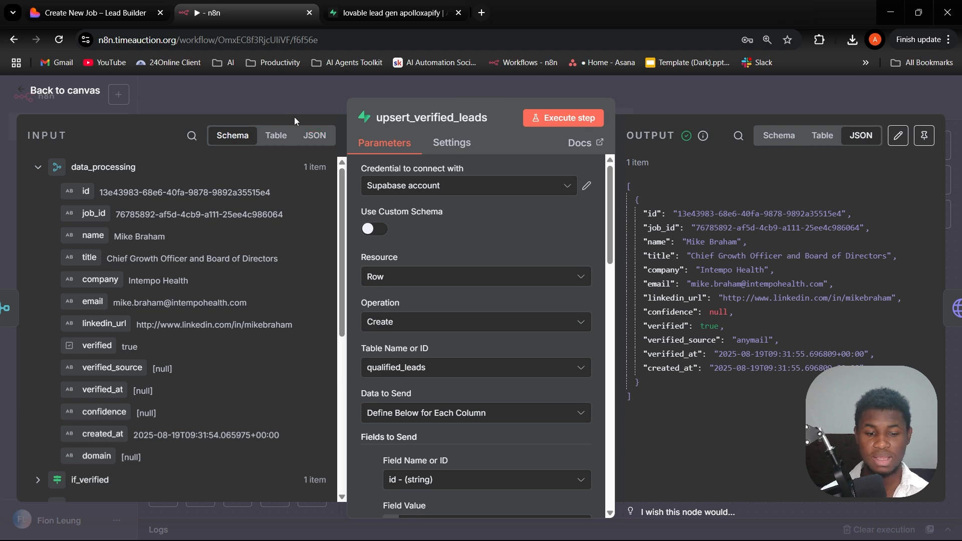
{"action": "key", "text": "Escape"}
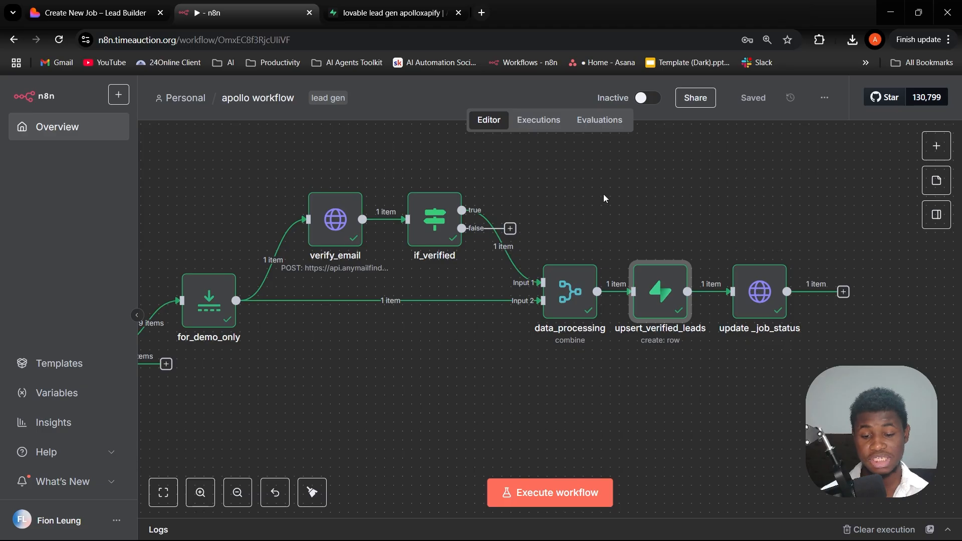
- Open the final update _job_status node, review its header parameters and the JSON body for the job status, and close it
{"action": "left_click", "coordinate": [164, 494]}
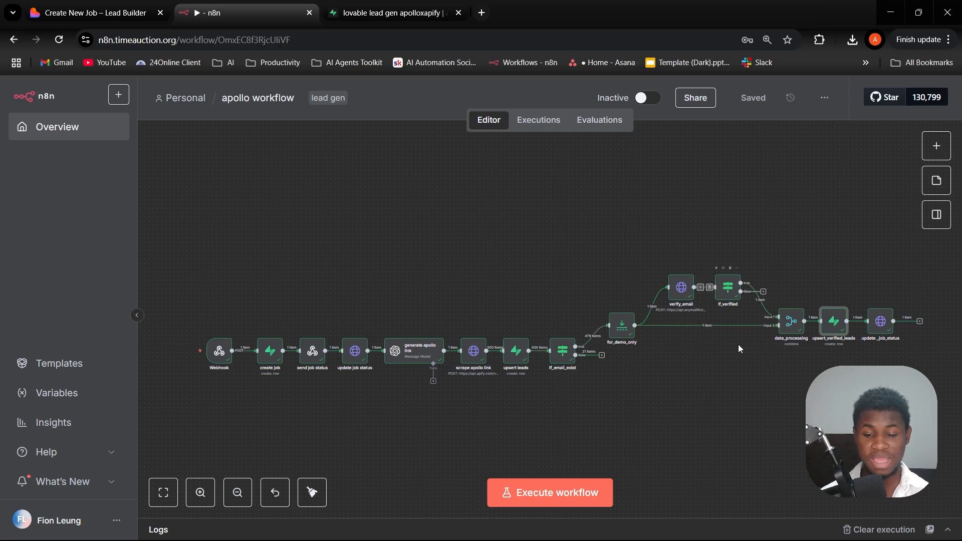
{"action": "scroll", "coordinate": [796, 307], "scroll_direction": "right", "scroll_amount": 3}
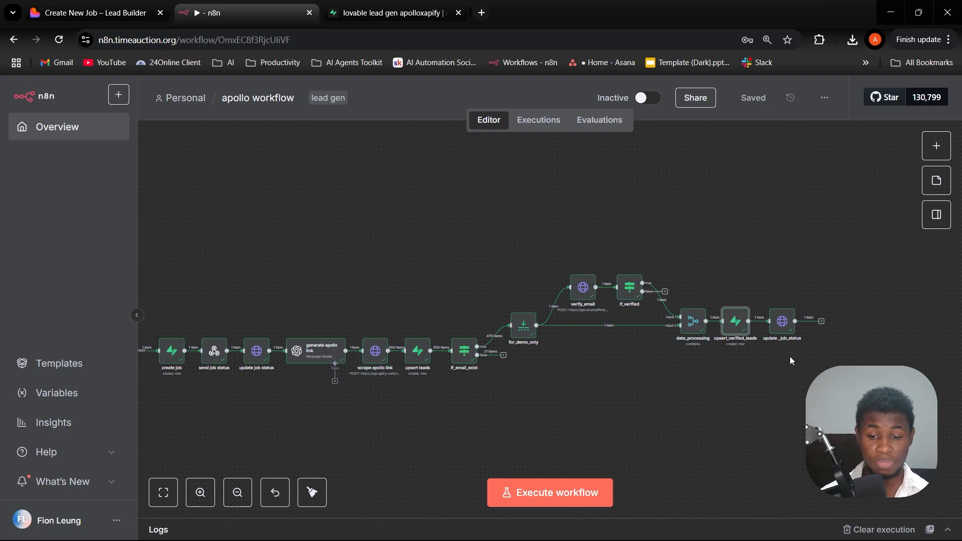
{"action": "left_click", "coordinate": [785, 323]}
{"action": "key", "text": "Return"}
{"action": "scroll", "coordinate": [584, 332], "scroll_direction": "down", "scroll_amount": 10}
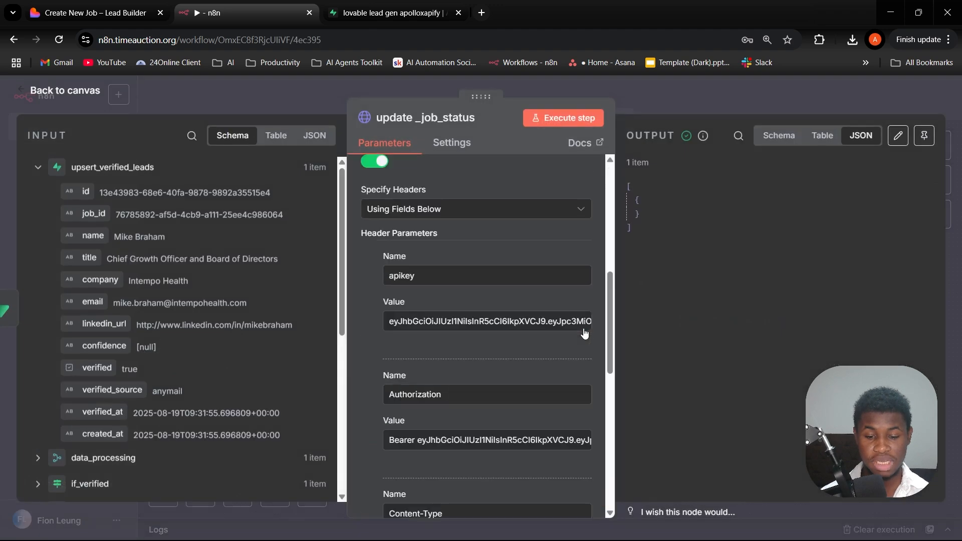
{"action": "scroll", "coordinate": [583, 336], "scroll_direction": "down", "scroll_amount": 4}
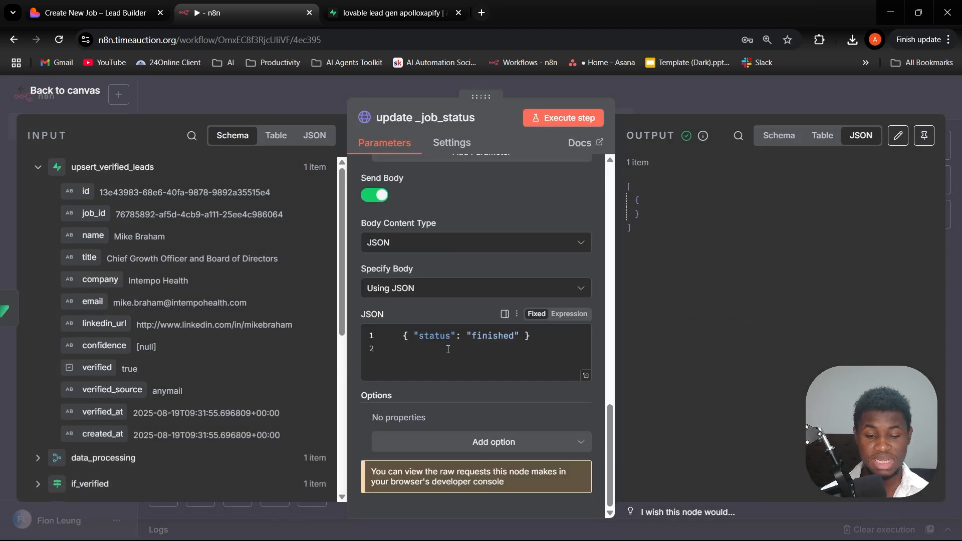
{"action": "left_click", "coordinate": [661, 99]}
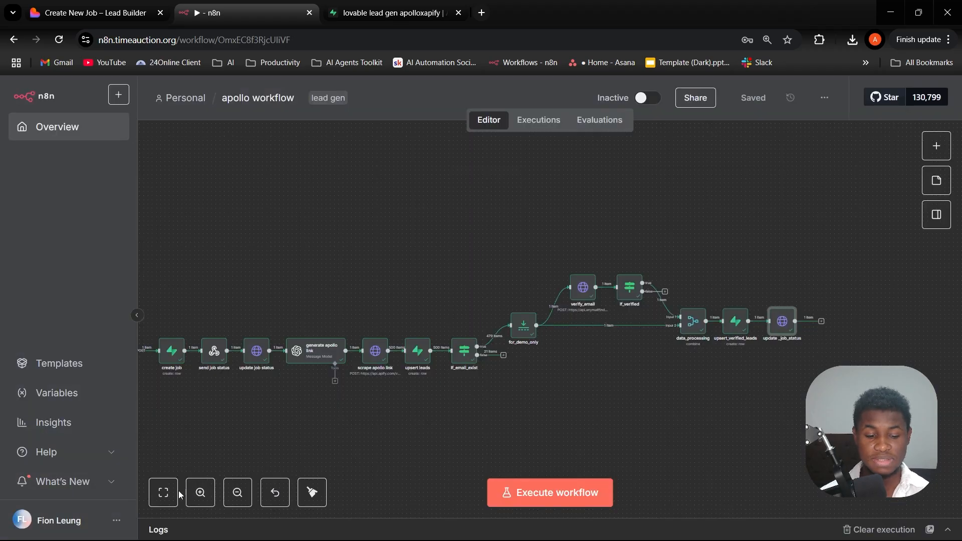
{"action": "left_click", "coordinate": [165, 493]}
- Compare the key columns of Supabase's app_settings table with the OpenAI, Apify and Anymail Finder key fields in LeadGen's settings
{"action": "left_click", "coordinate": [394, 13]}
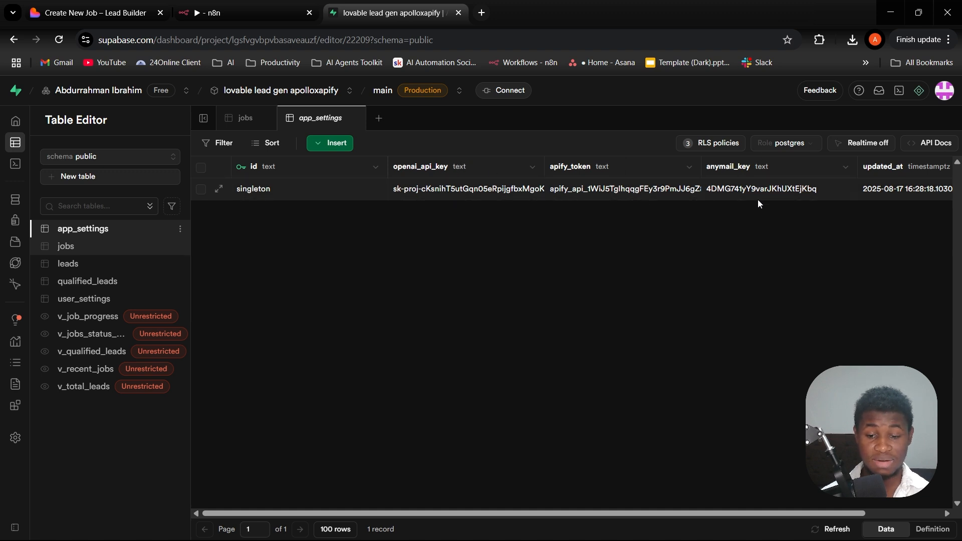
{"action": "left_click", "coordinate": [95, 13]}
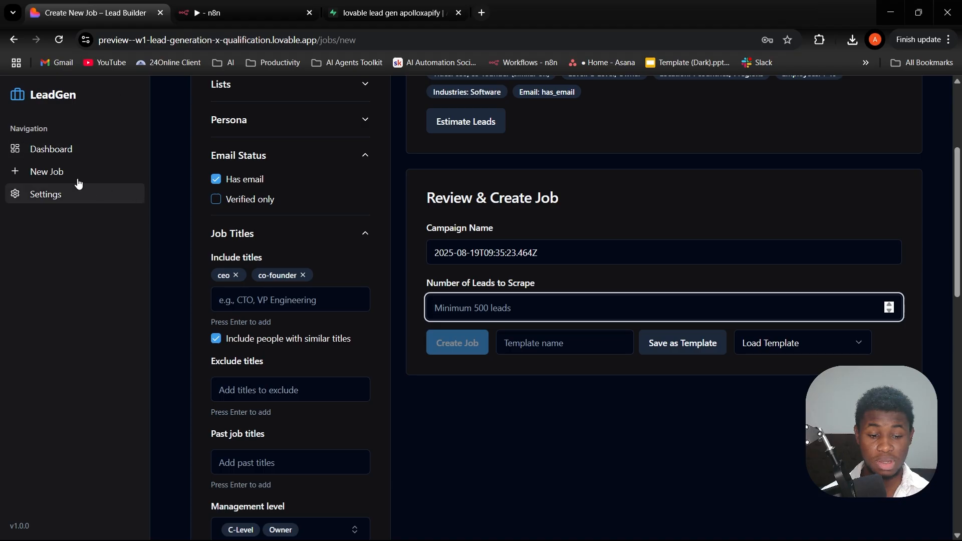
{"action": "left_click", "coordinate": [53, 195]}
{"action": "left_click", "coordinate": [342, 252]}
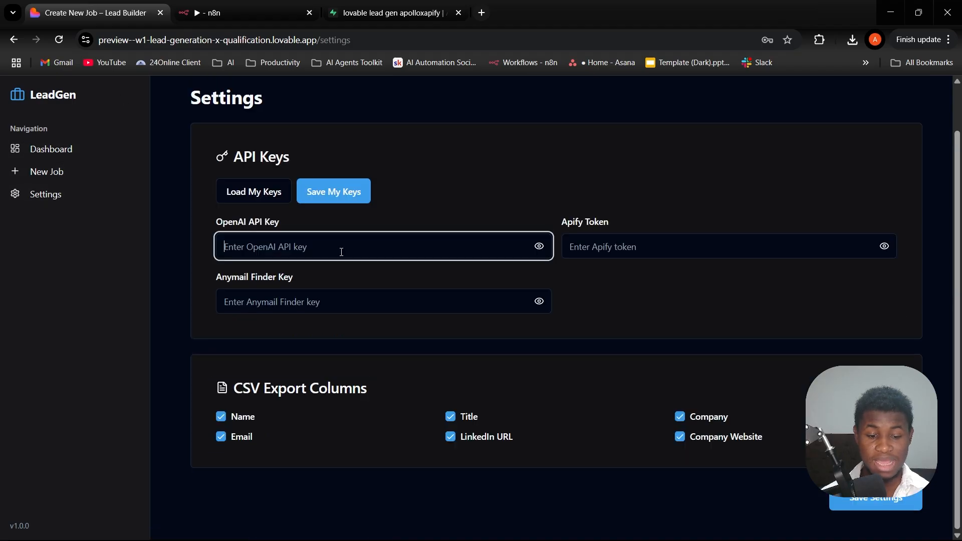
{"action": "left_click", "coordinate": [625, 246]}
{"action": "left_click", "coordinate": [329, 301]}
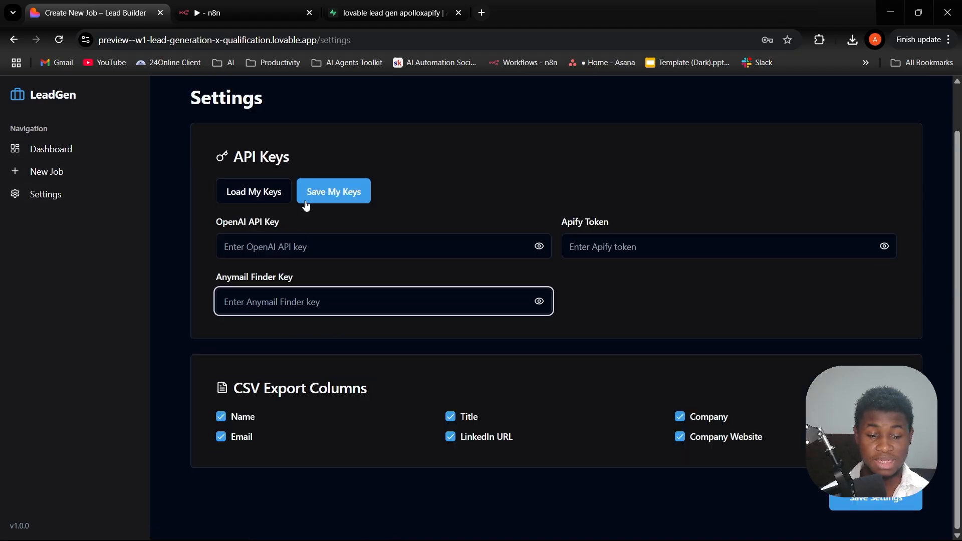
- Check the app_settings table in Supabase again, and load the saved API keys into LeadGen's settings
{"action": "left_click", "coordinate": [374, 20]}
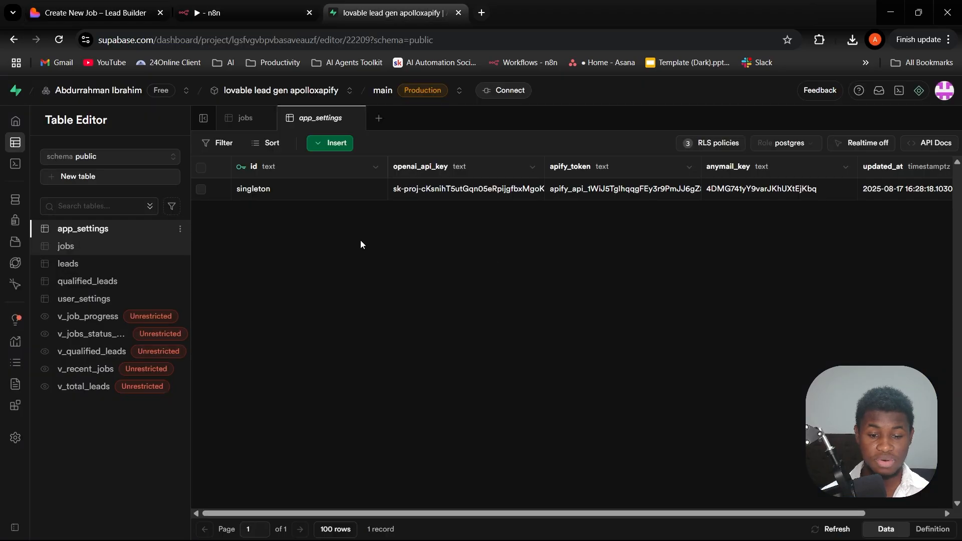
{"action": "left_click", "coordinate": [96, 13]}
{"action": "left_click", "coordinate": [243, 191]}
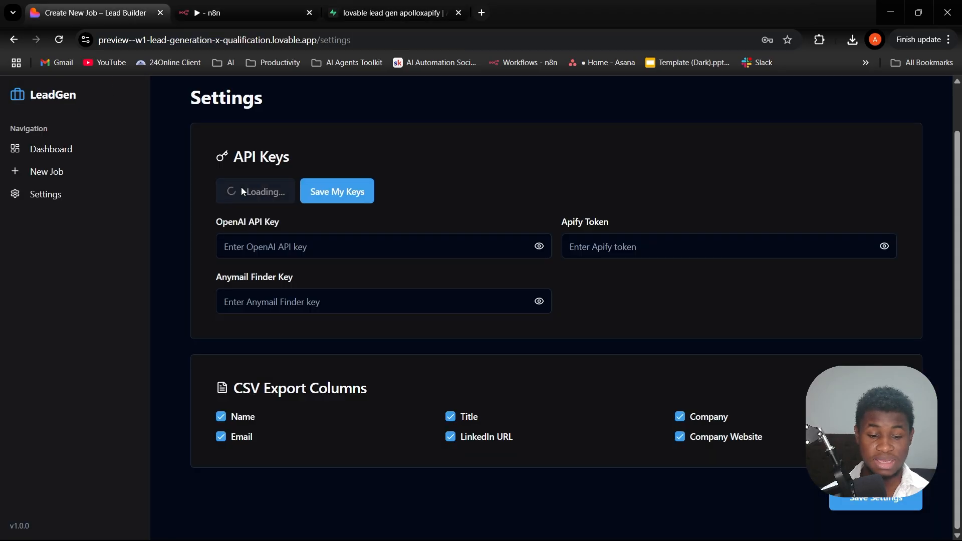
- Switch to Supabase, open the jobs table, and review its mode, status, progress and lead count columns
{"action": "left_click", "coordinate": [381, 12]}
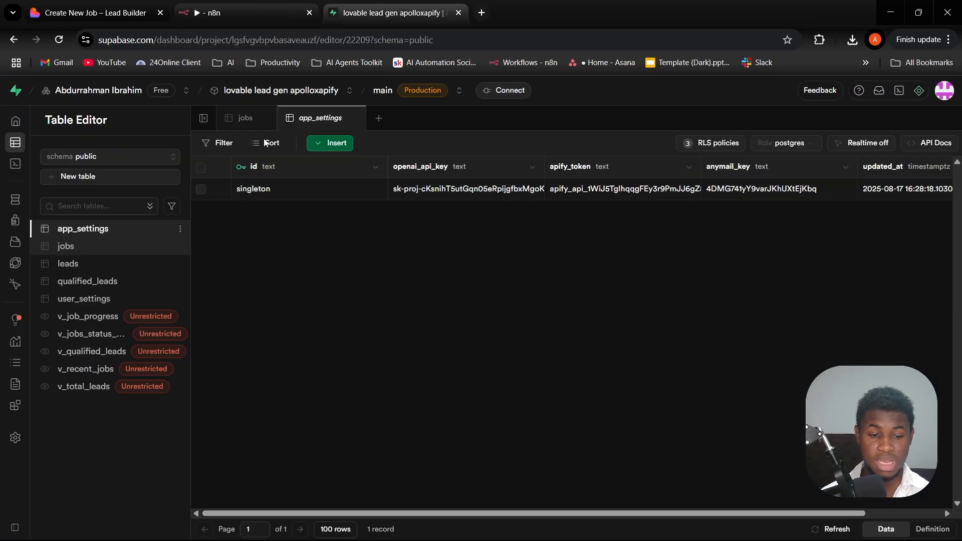
{"action": "left_click", "coordinate": [115, 257]}
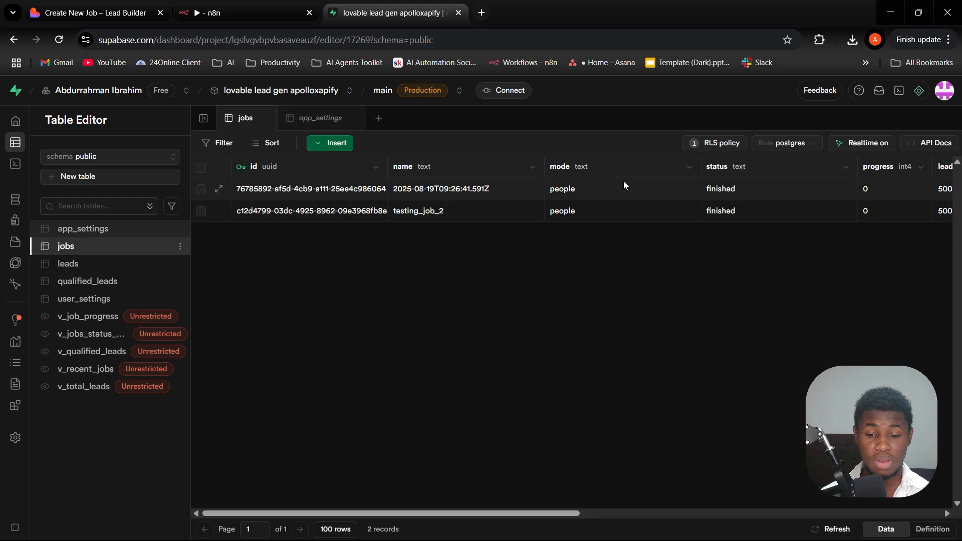
{"action": "scroll", "coordinate": [623, 186], "scroll_direction": "right", "scroll_amount": 2}
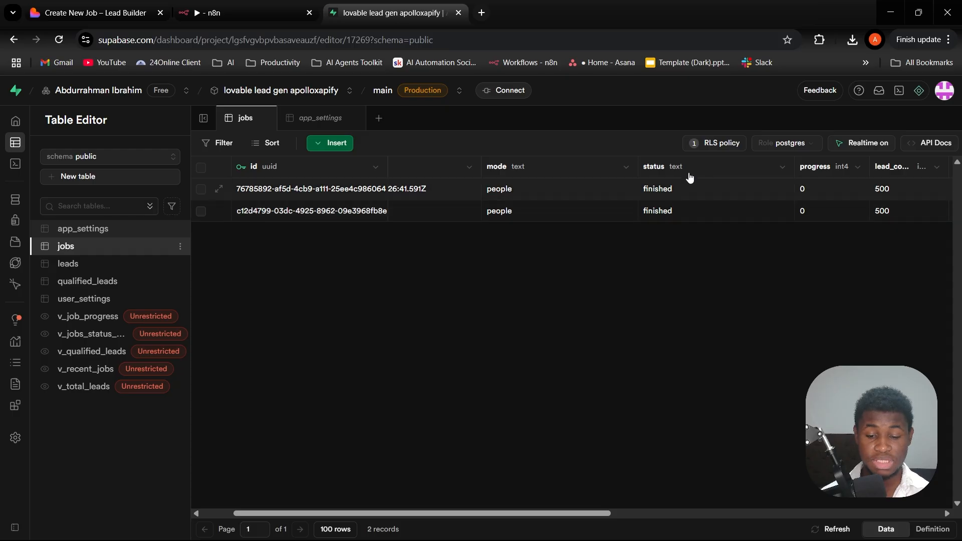
- Return to LeadGen, open the dashboard, and review its lead metrics, jobs status chart and recent jobs
{"action": "left_click", "coordinate": [95, 13]}
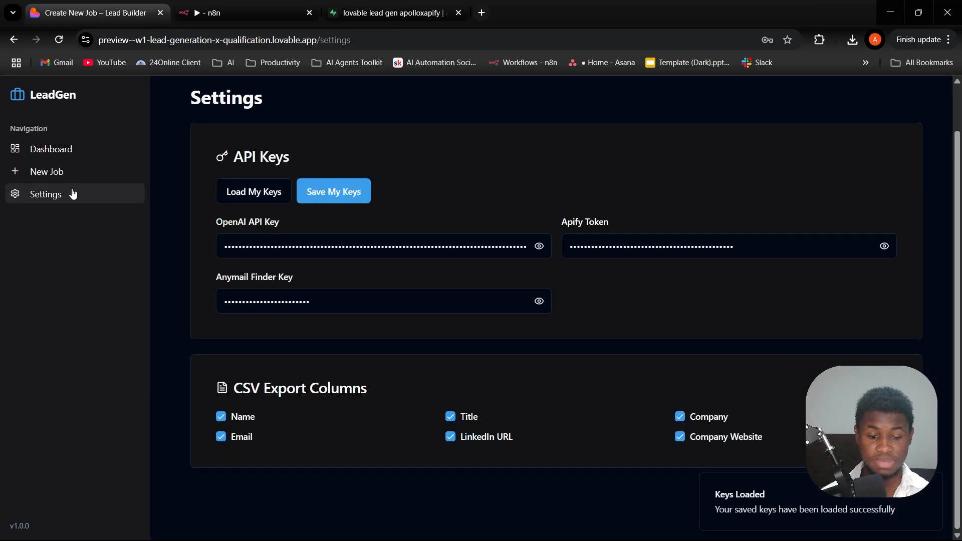
{"action": "left_click", "coordinate": [39, 149]}
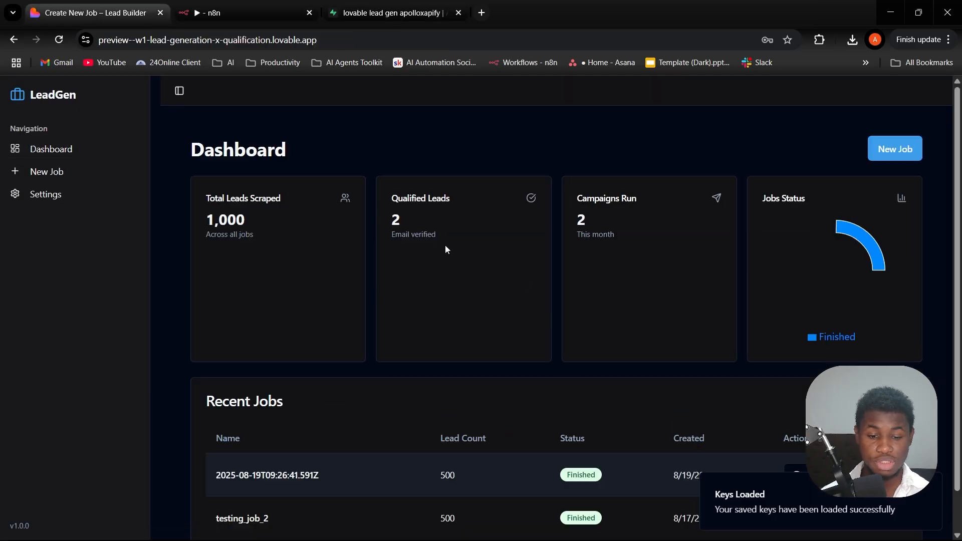
{"action": "scroll", "coordinate": [726, 278], "scroll_direction": "down", "scroll_amount": 1}
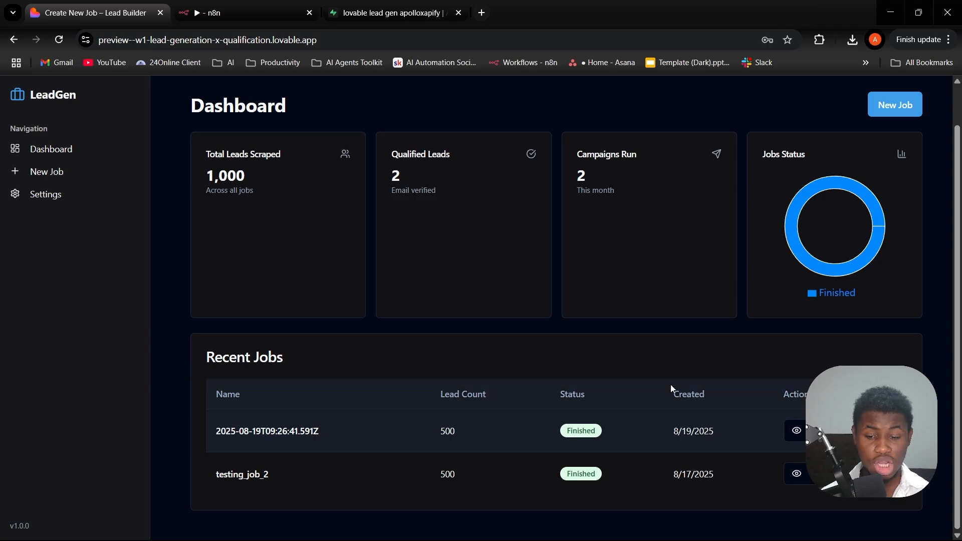
- Switch to Supabase and view the leads, qualified_leads and user_settings tables one after another
{"action": "left_click", "coordinate": [220, 4]}
{"action": "left_click", "coordinate": [396, 11]}
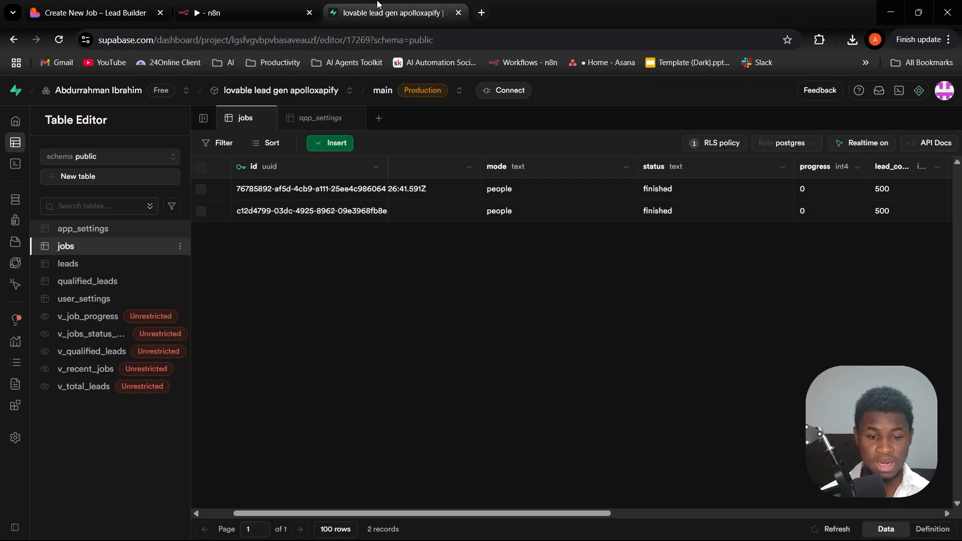
{"action": "left_click", "coordinate": [69, 264]}
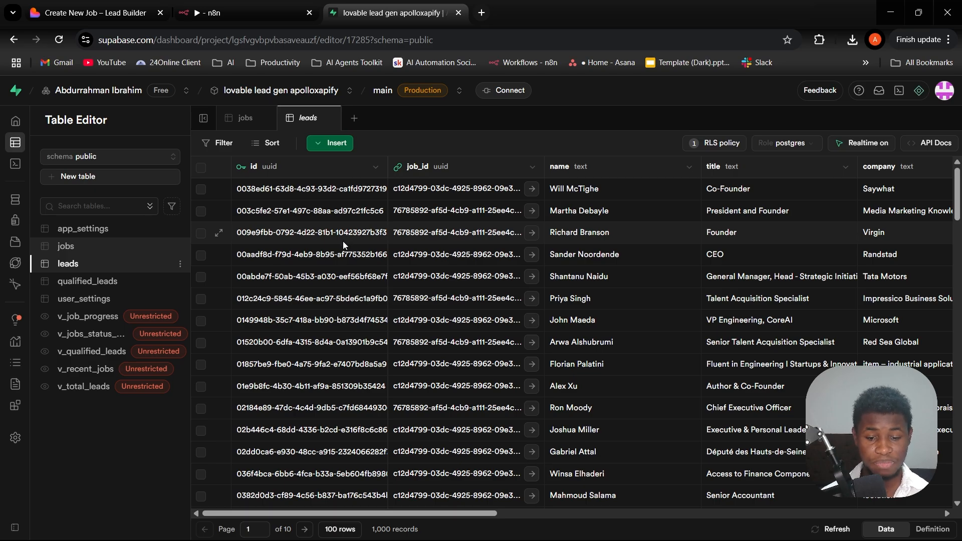
{"action": "left_click", "coordinate": [109, 283]}
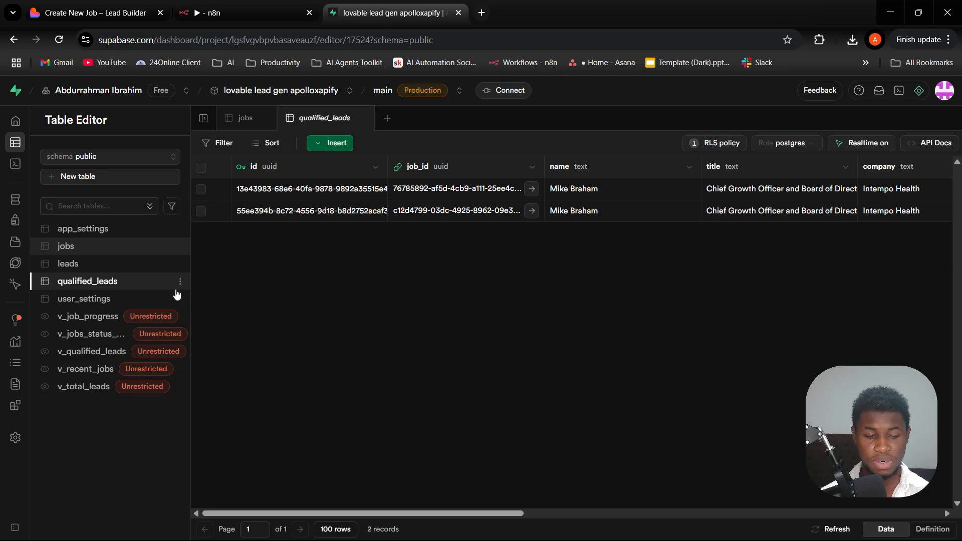
{"action": "left_click", "coordinate": [107, 300]}
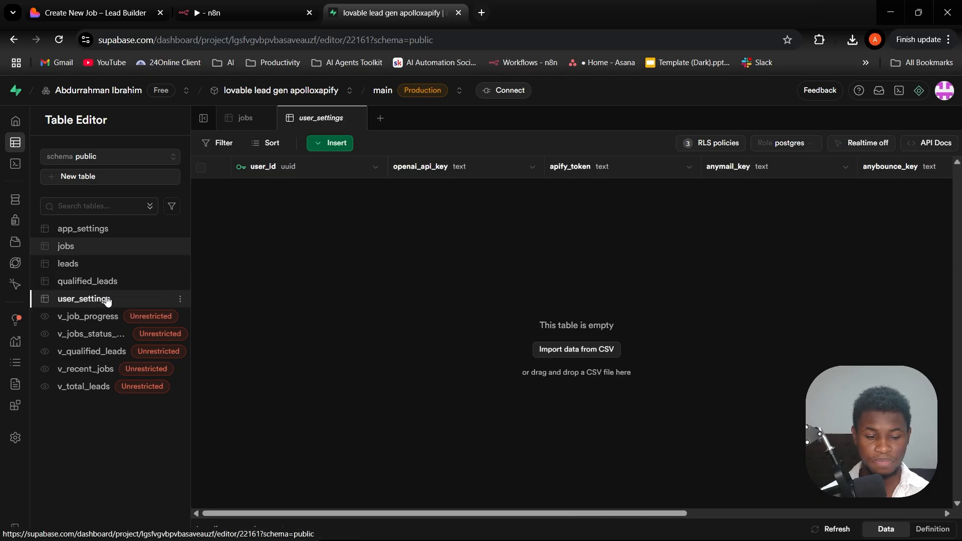
- View the v_job_progress view in Supabase and compare it with the jobs status shown on LeadGen's dashboard
{"action": "left_click", "coordinate": [83, 318]}
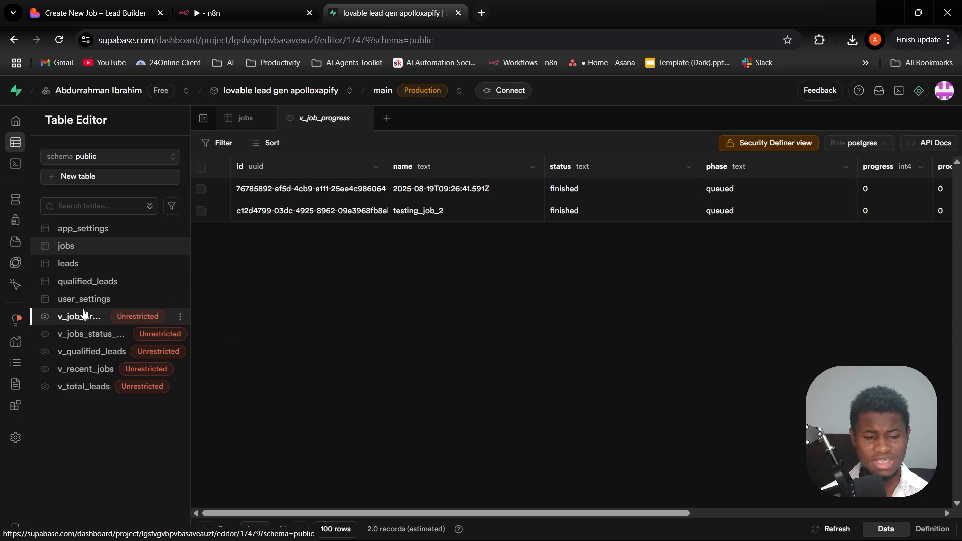
{"action": "left_click", "coordinate": [73, 5]}
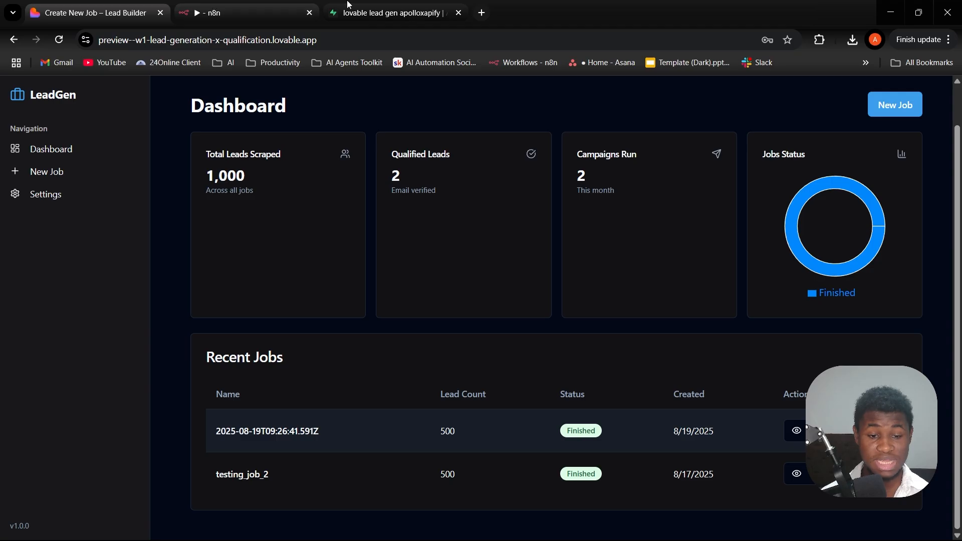
{"action": "left_click", "coordinate": [391, 12]}
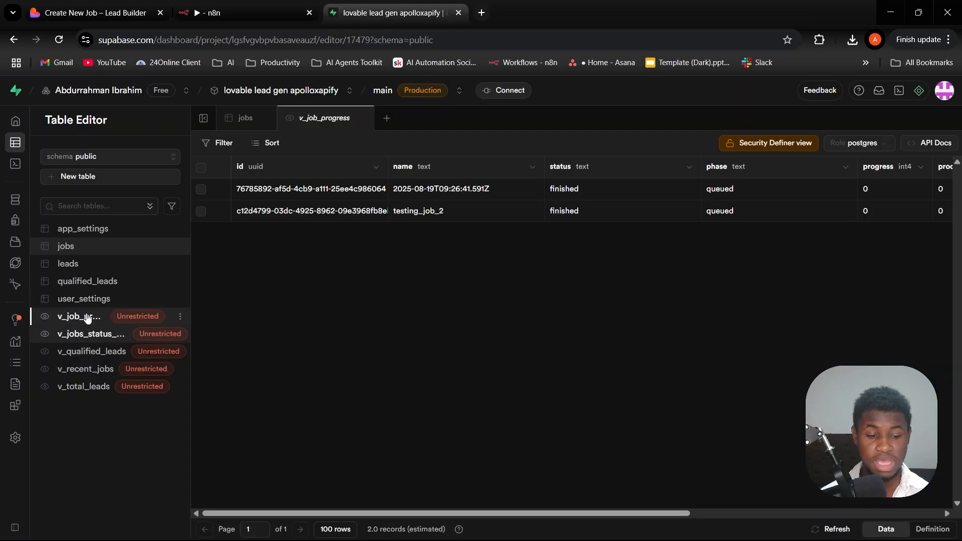
{"action": "mouse_move", "coordinate": [138, 316]}
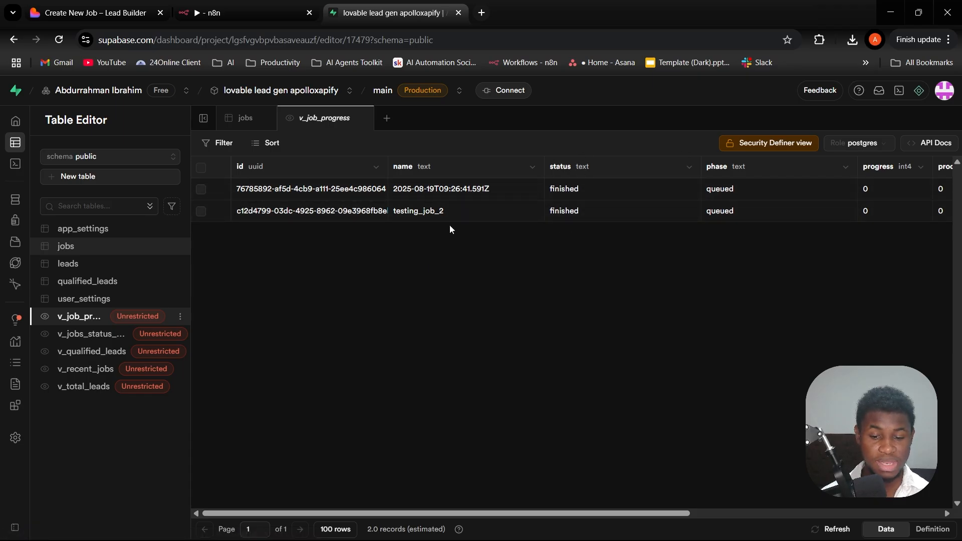
- View the v_qualified_leads view and compare it with the Qualified Leads metric on LeadGen's dashboard, then return to Supabase
{"action": "left_click", "coordinate": [86, 351]}
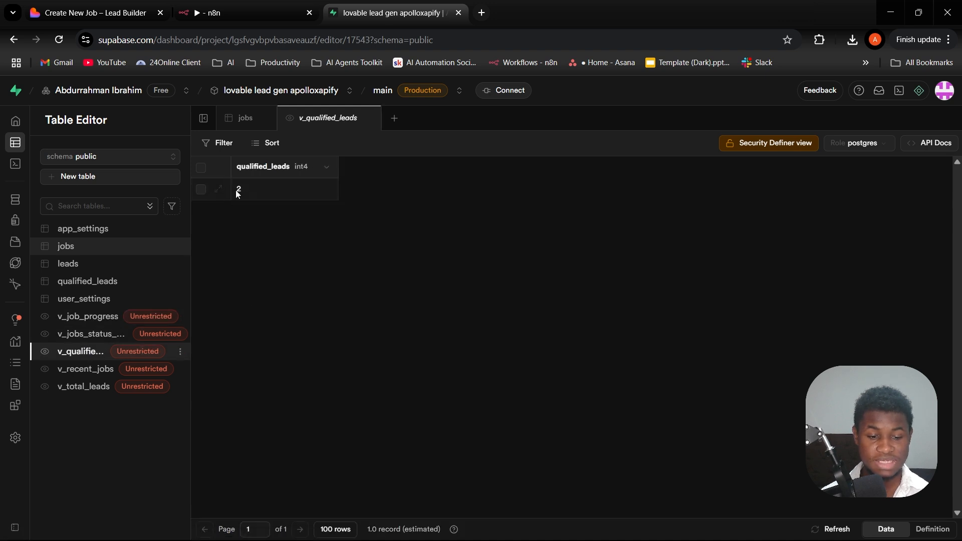
{"action": "left_click", "coordinate": [88, 4]}
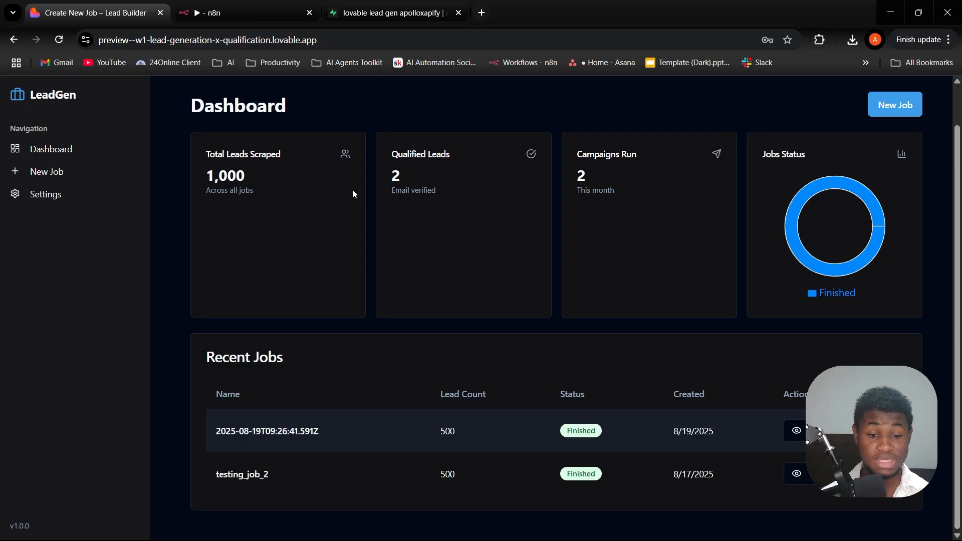
{"action": "left_click", "coordinate": [391, 13]}
- View the v_recent_jobs view and compare its rows with the Recent Jobs list on LeadGen's dashboard, ending back in Supabase
{"action": "left_click", "coordinate": [88, 369]}
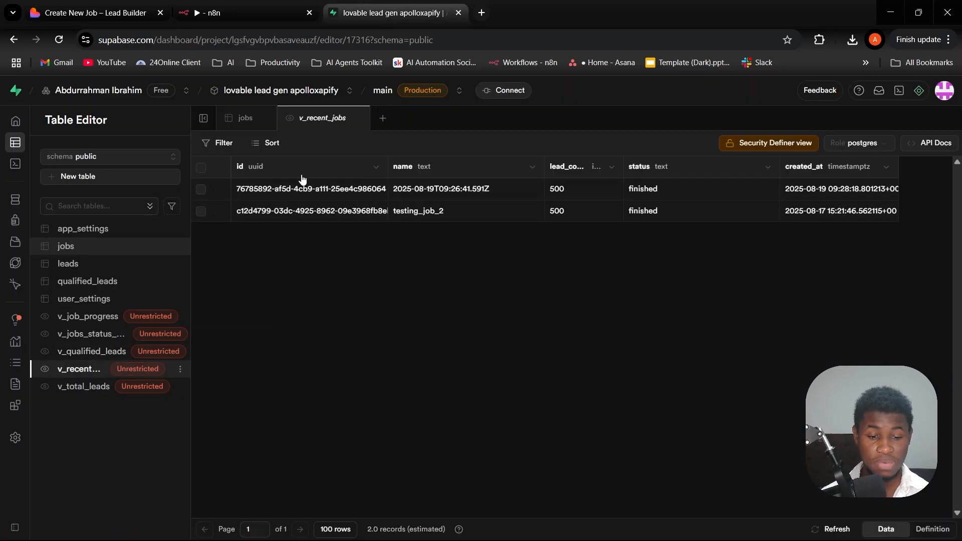
{"action": "left_click", "coordinate": [88, 12]}
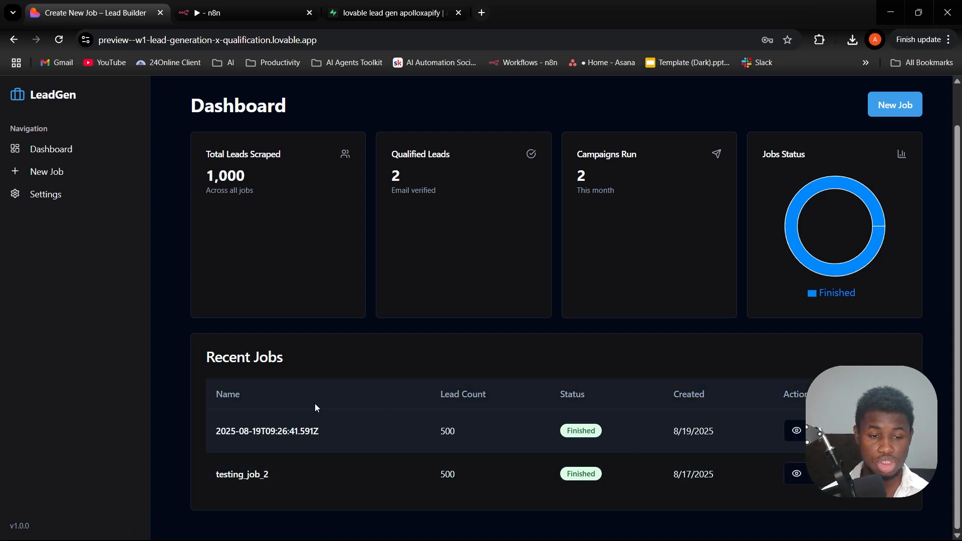
{"action": "left_click", "coordinate": [391, 13]}
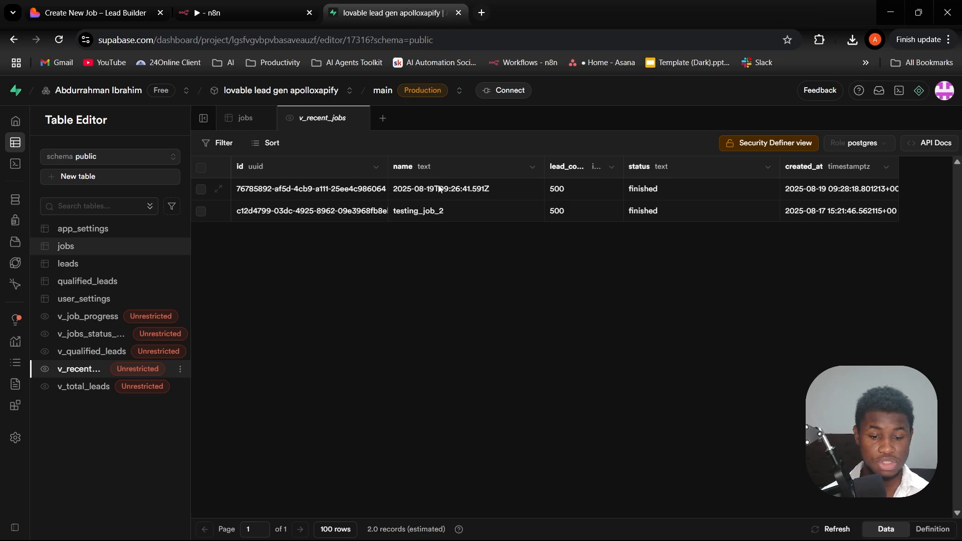
- View the v_total_leads view and compare it with the Total Leads Scraped metric on LeadGen's dashboard, ending back in Supabase
{"action": "left_click", "coordinate": [82, 387]}
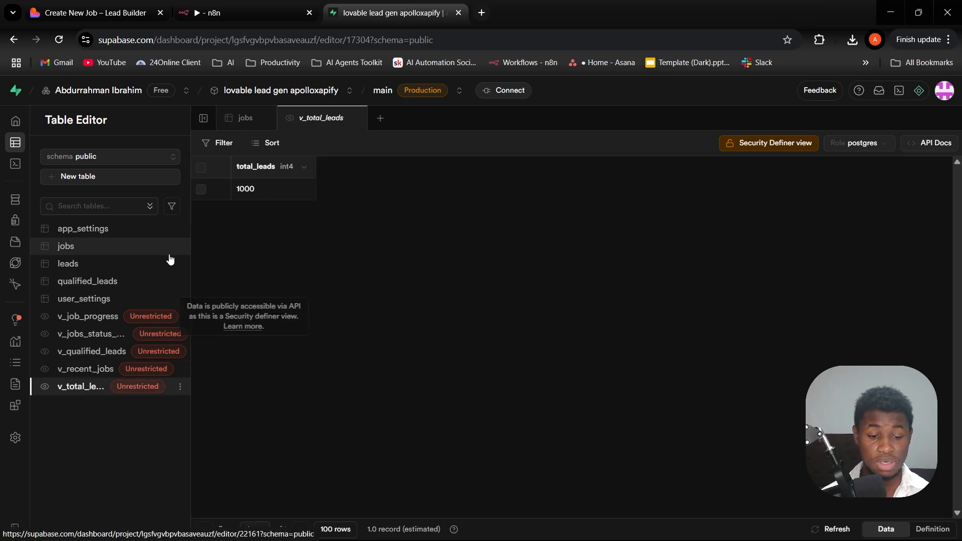
{"action": "left_click", "coordinate": [66, 5]}
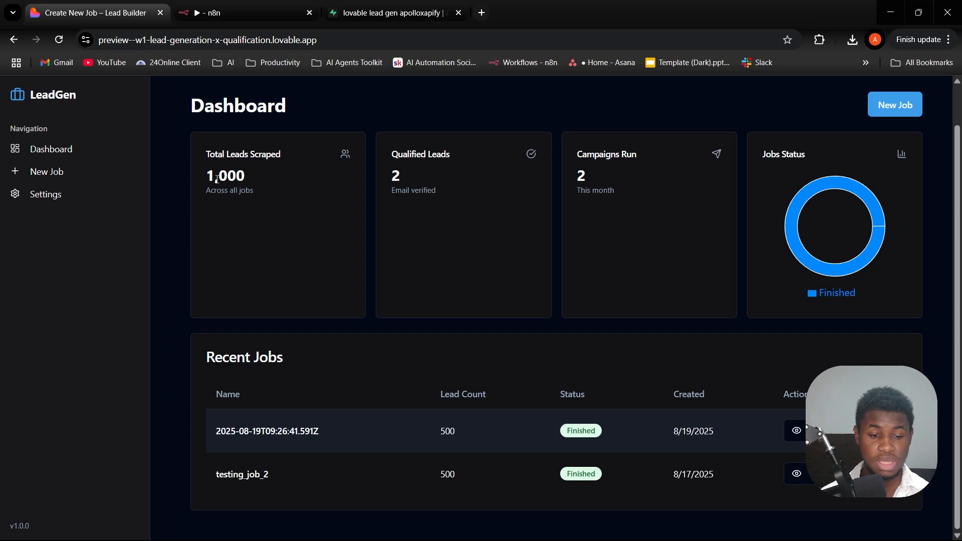
{"action": "left_click_drag", "start_coordinate": [203, 181], "coordinate": [262, 184]}
{"action": "left_click", "coordinate": [180, 257]}
{"action": "left_click", "coordinate": [353, 13]}
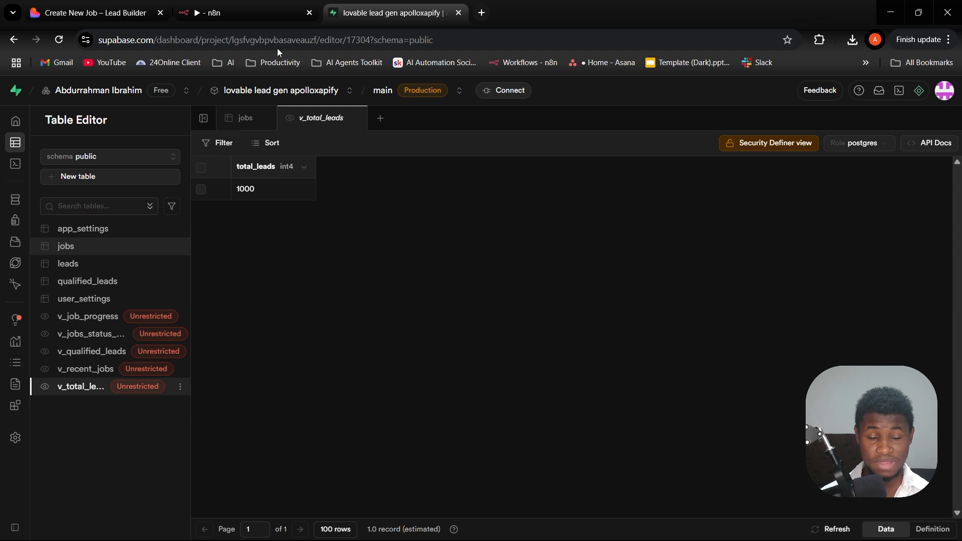
- Recap the three parts of the system: LeadGen's dashboard, the n8n apollo workflow and the Supabase tables, ending on the workflow
{"action": "left_click", "coordinate": [139, 5]}
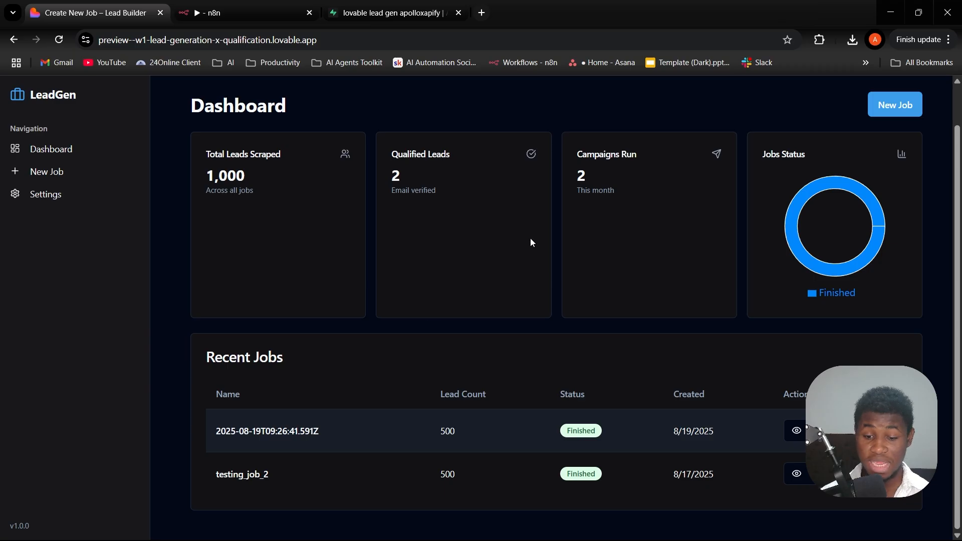
{"action": "key", "text": "ctrl+Tab"}
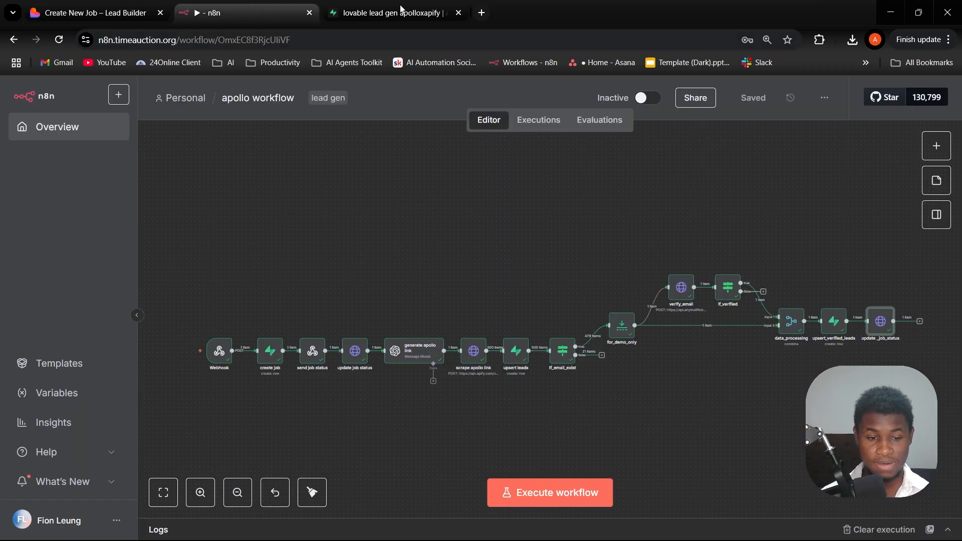
{"action": "key", "text": "ctrl+Tab"}
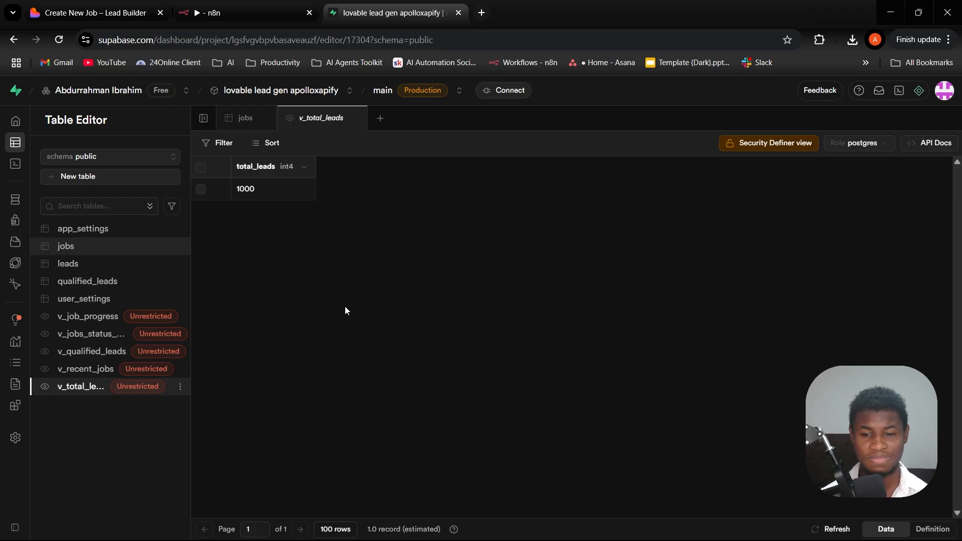
{"action": "left_click", "coordinate": [223, 15]}
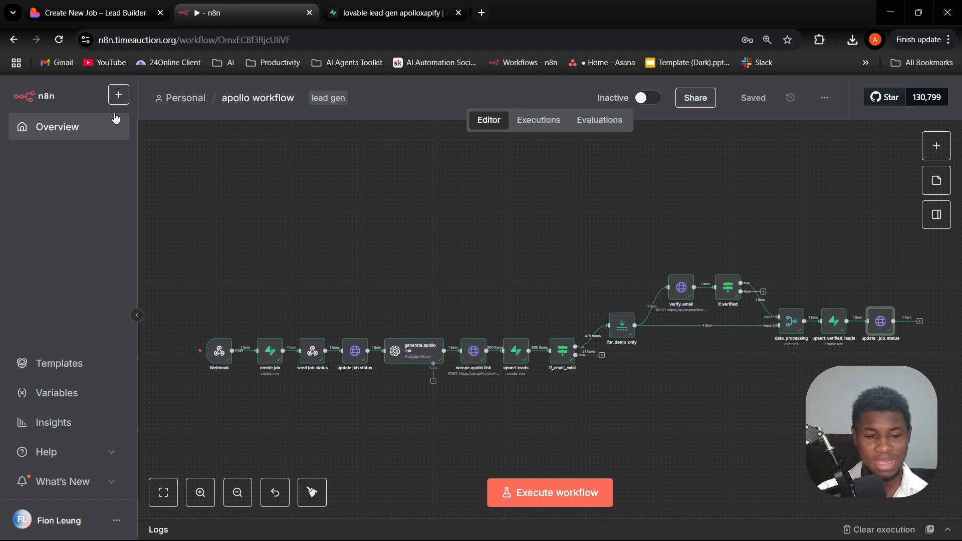
- Show LeadGen's dashboard and Create New Job form, followed by the apollo workflow in n8n and the v_total_leads view in Supabase
{"action": "left_click", "coordinate": [115, 4]}
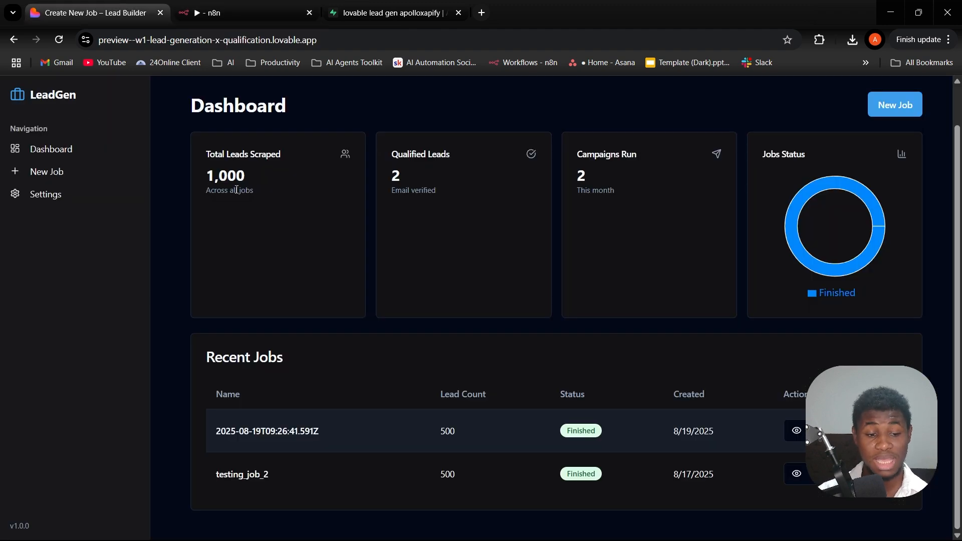
{"action": "left_click", "coordinate": [67, 172]}
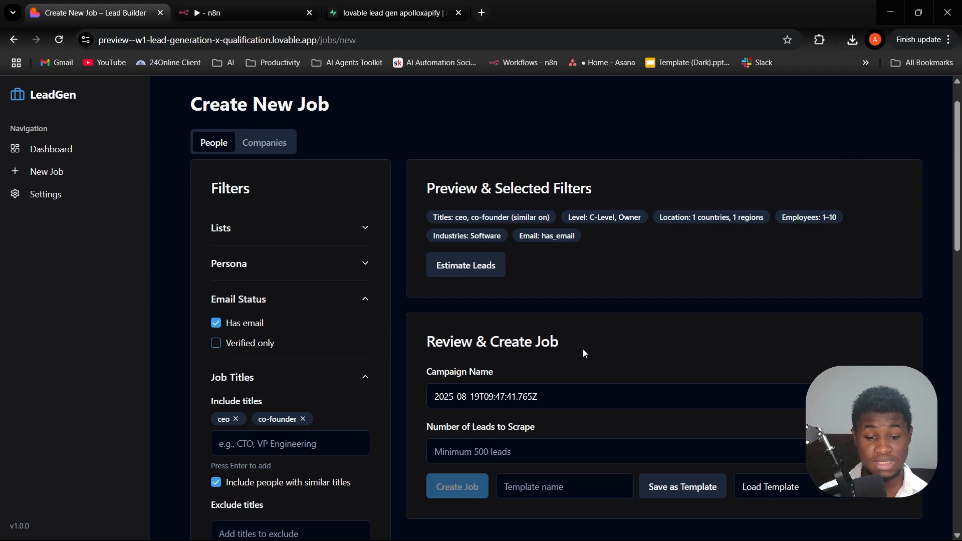
{"action": "left_click", "coordinate": [256, 9]}
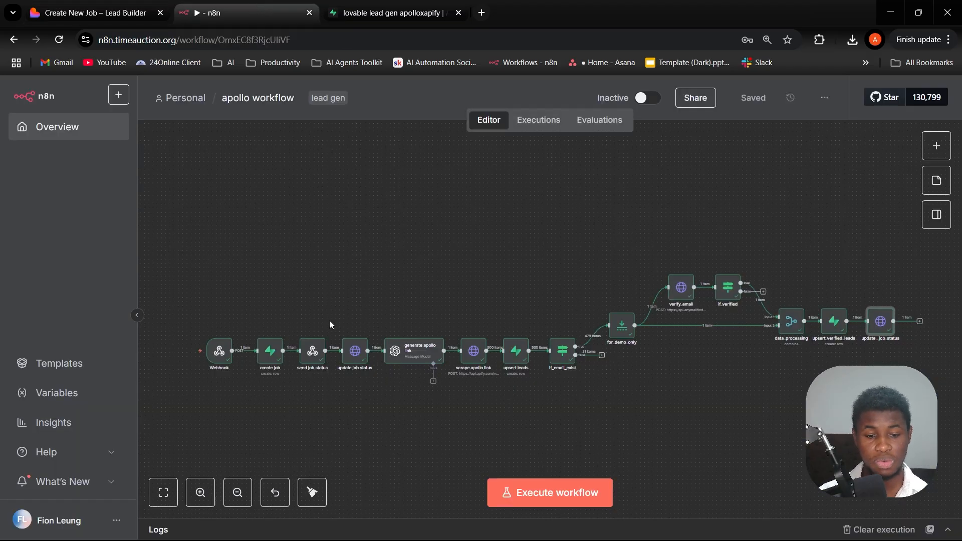
{"action": "left_click", "coordinate": [391, 5]}
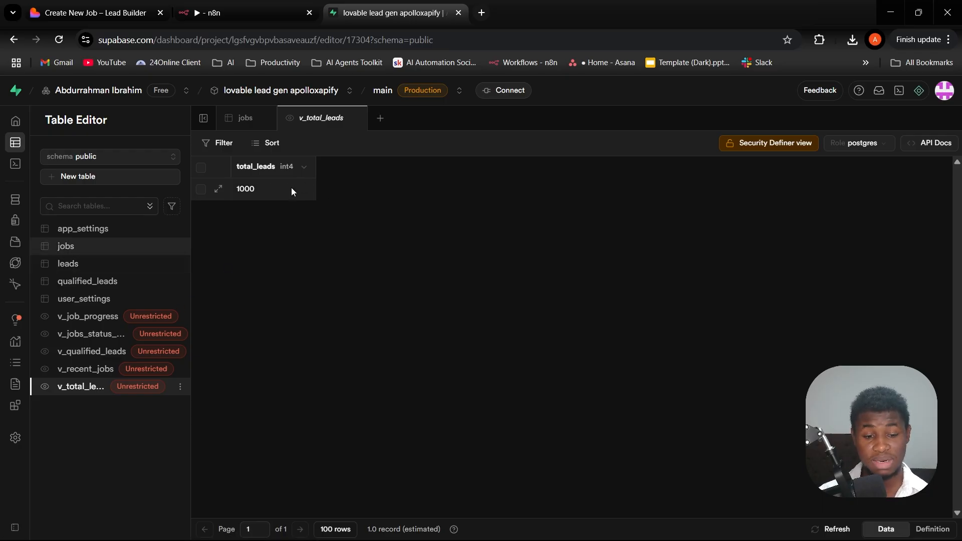
- Switch to LeadGen and open its dashboard, look at the n8n apollo workflow once more, and return to the dashboard
{"action": "left_click", "coordinate": [145, 19]}
{"action": "left_click", "coordinate": [66, 147]}
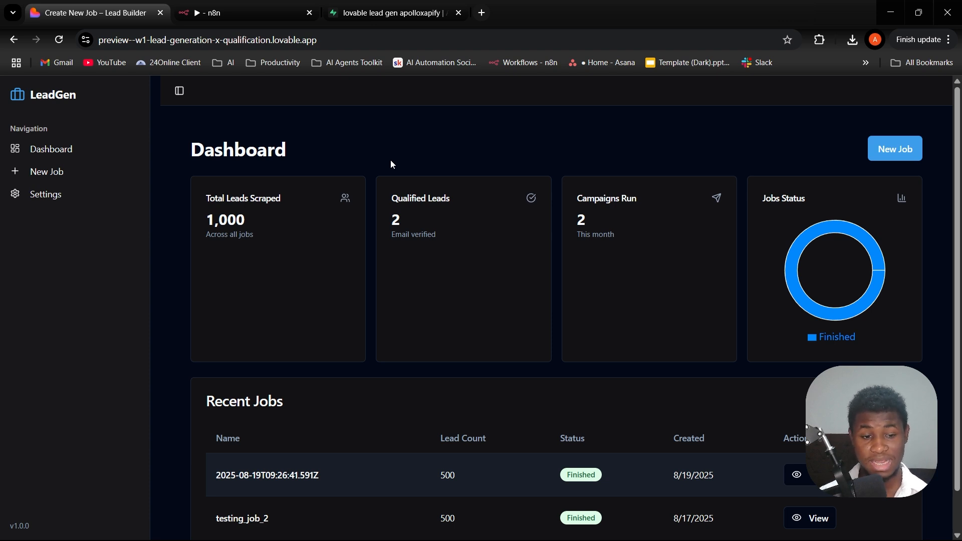
{"action": "left_click", "coordinate": [248, 11]}
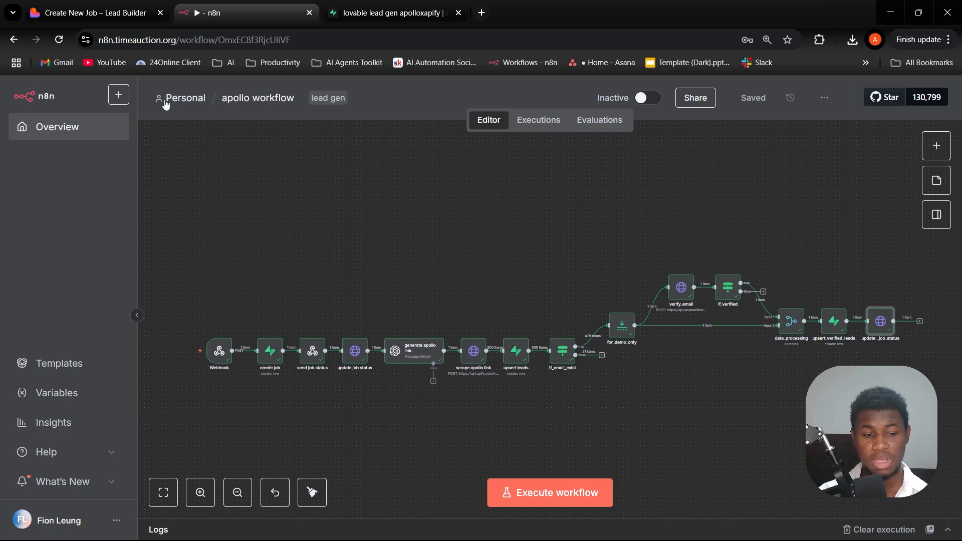
{"action": "left_click", "coordinate": [93, 12]}
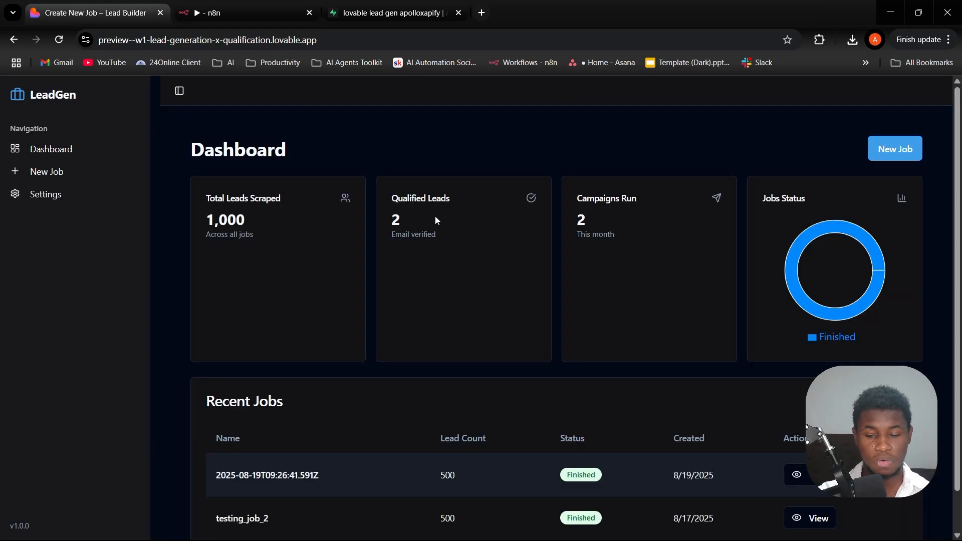